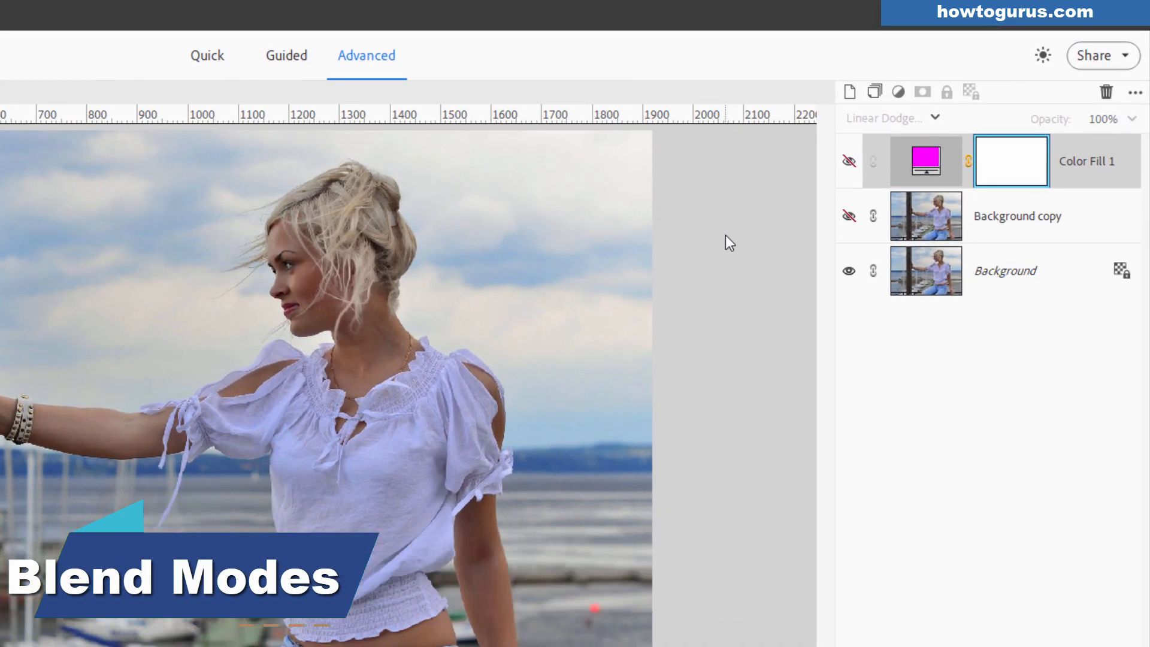
# Show the Color Fill 1 layer and set its blend mode to Normal
pyautogui.click(848, 163)
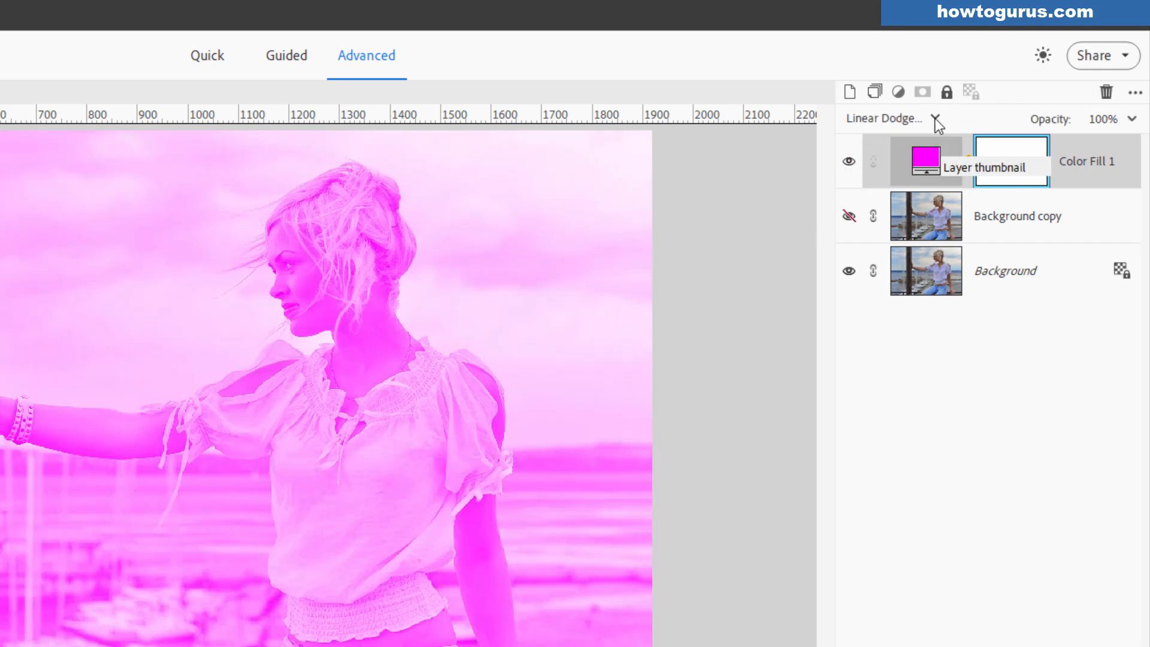
pyautogui.click(935, 120)
pyautogui.click(865, 137)
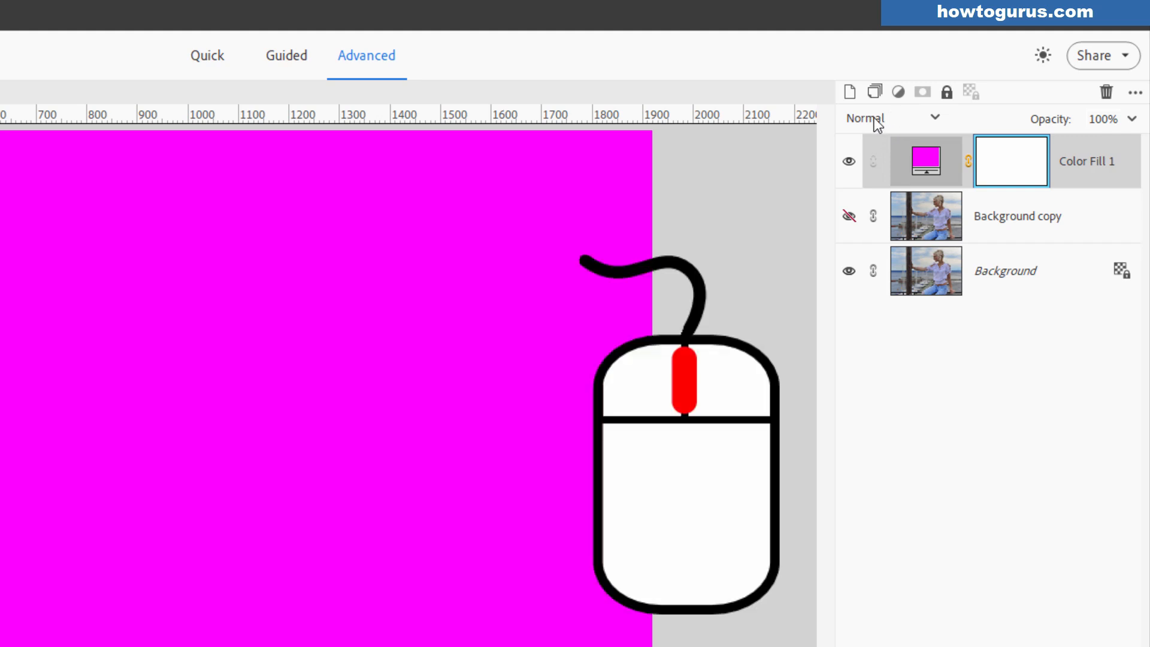
# Cycle the Color Fill 1 layer's blend mode through the Linear Burn and Lighter Color options to preview each effect
pyautogui.click(889, 119)
pyautogui.click(879, 118)
pyautogui.scroll(-8, 872, 116)
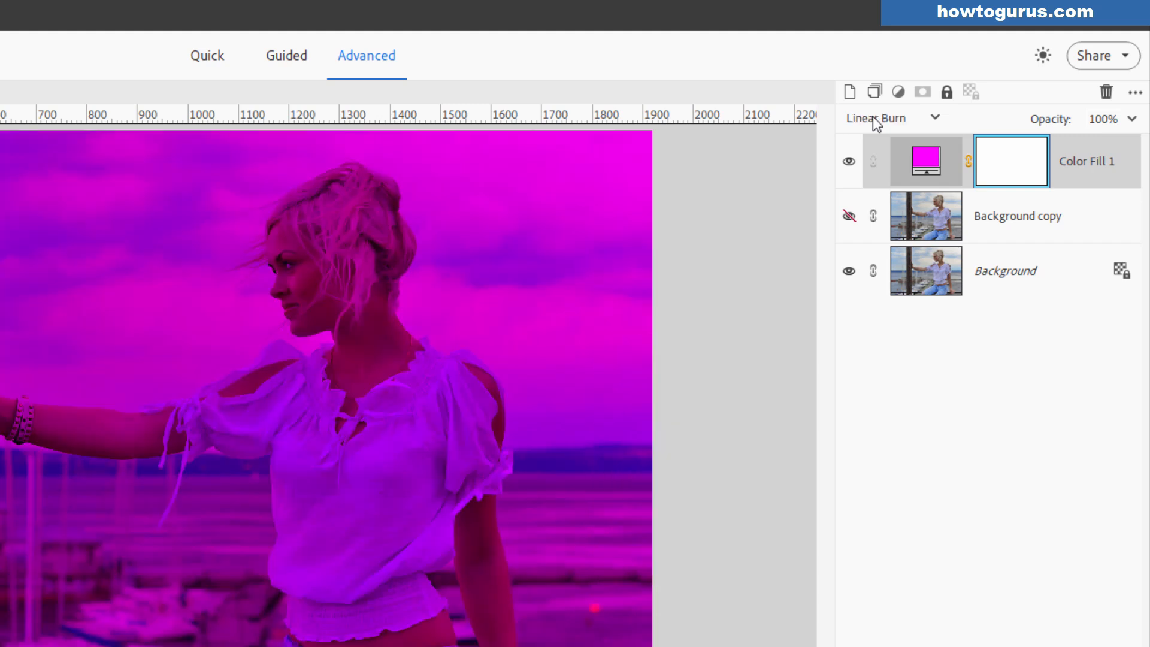
pyautogui.scroll(-5, 872, 116)
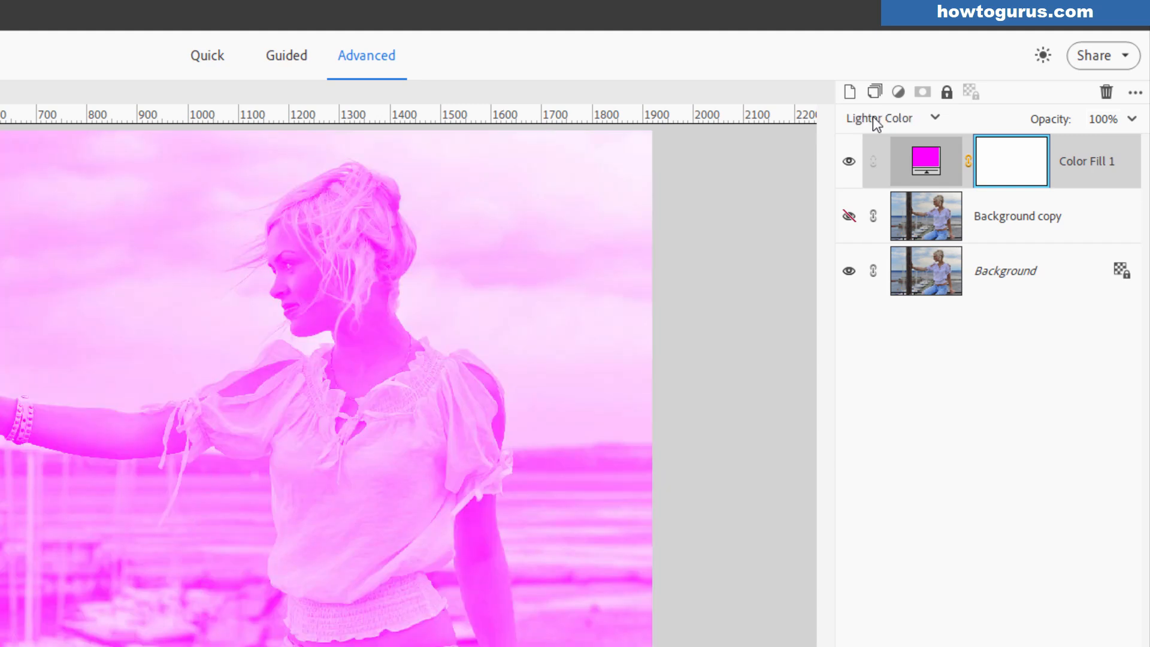
# Preview the Color Fill 1 layer in the Dissolve, Darken and Multiply blend modes and the other darkening modes
pyautogui.click(872, 116)
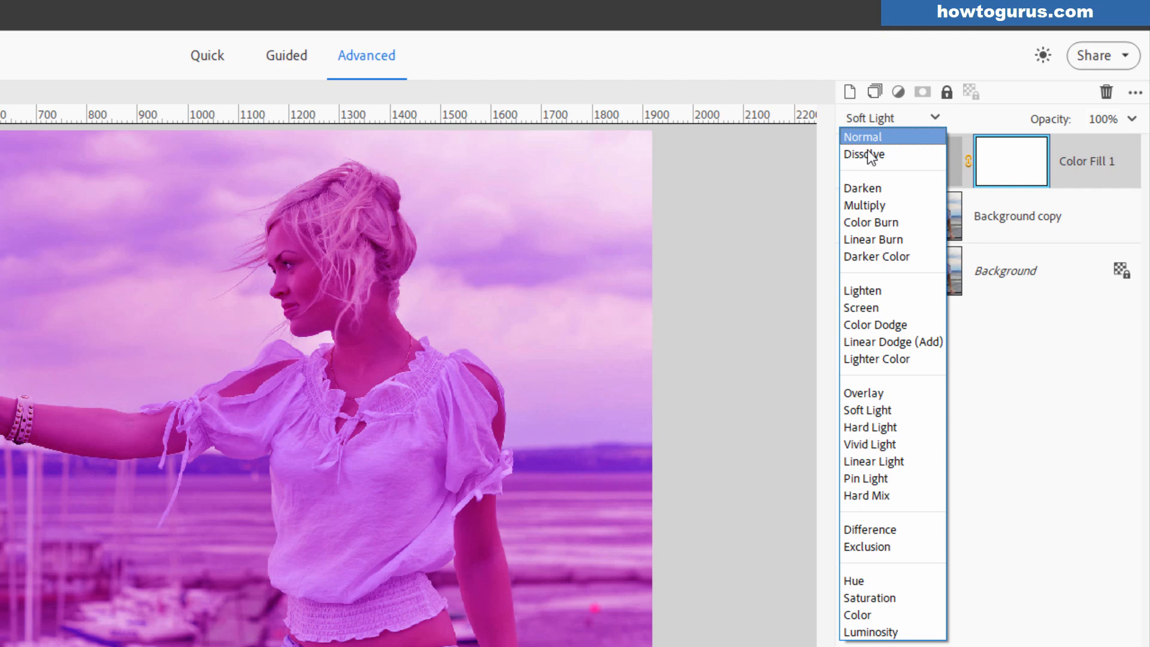
pyautogui.click(868, 155)
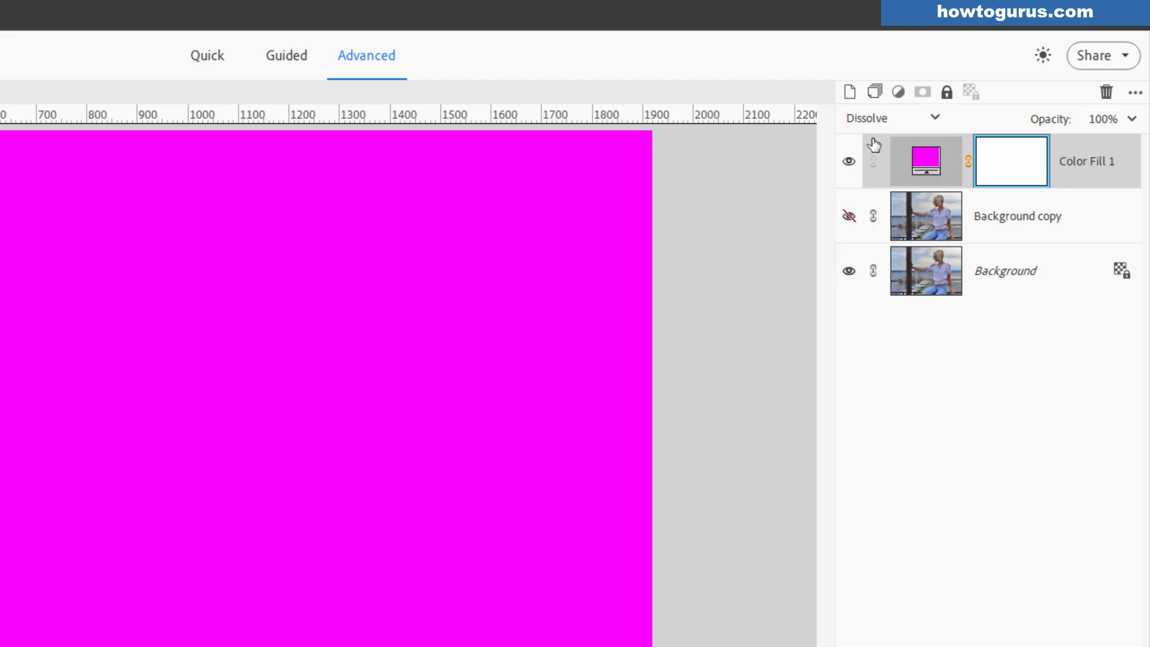
pyautogui.click(865, 117)
pyautogui.click(866, 188)
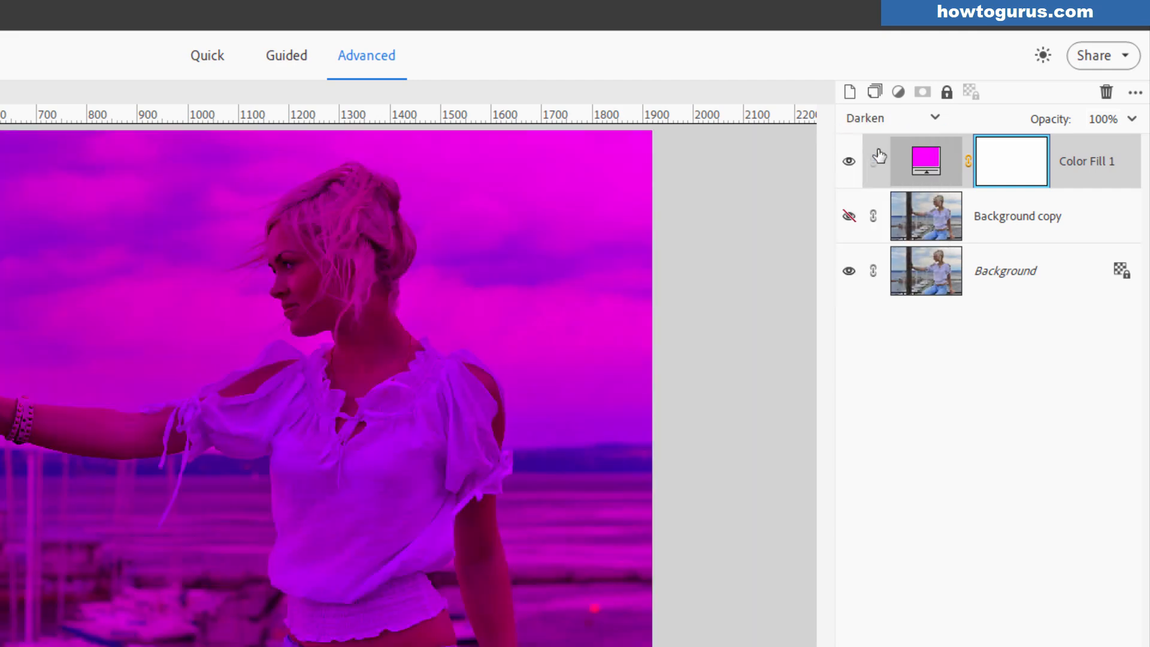
pyautogui.click(869, 118)
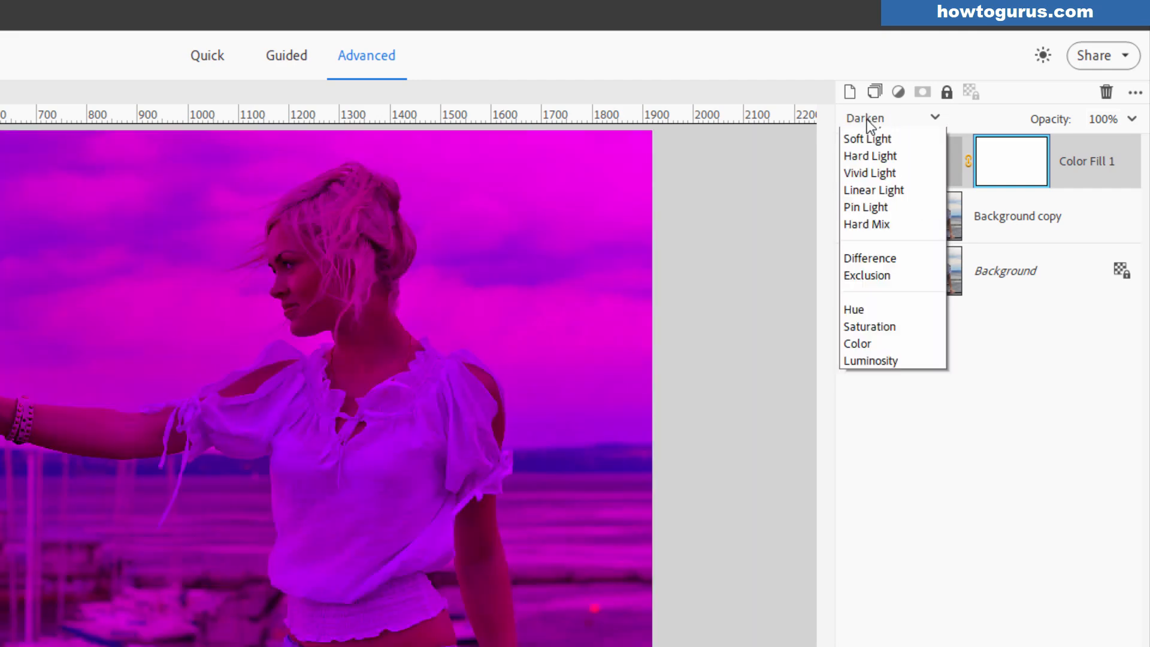
pyautogui.click(876, 207)
pyautogui.click(875, 121)
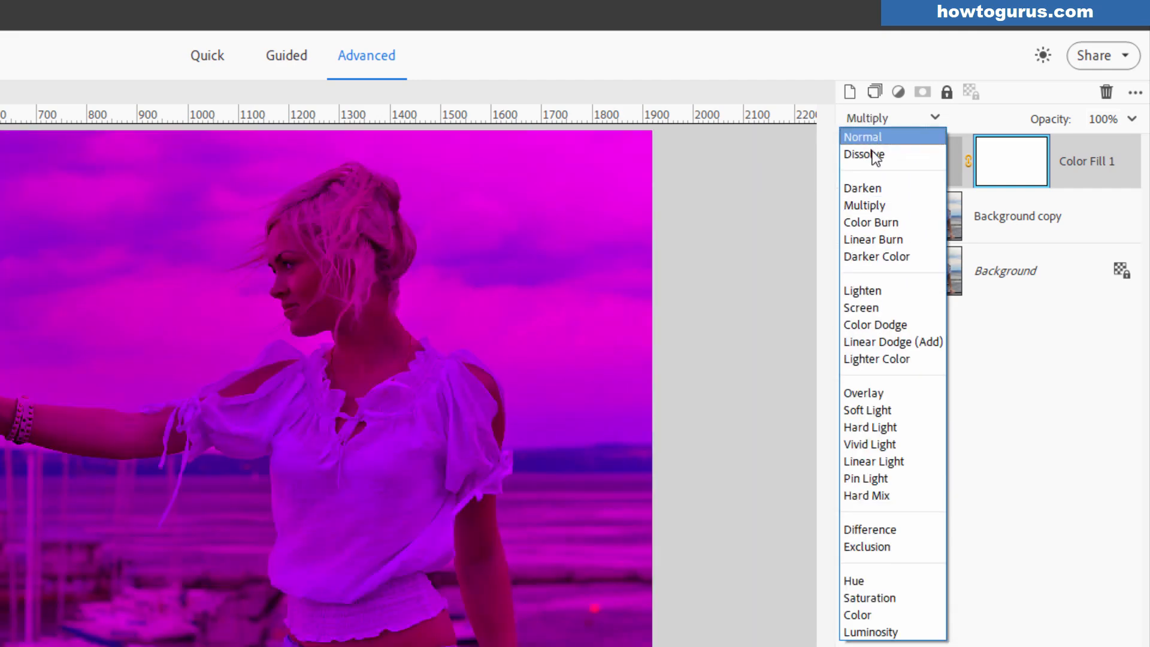
pyautogui.click(880, 234)
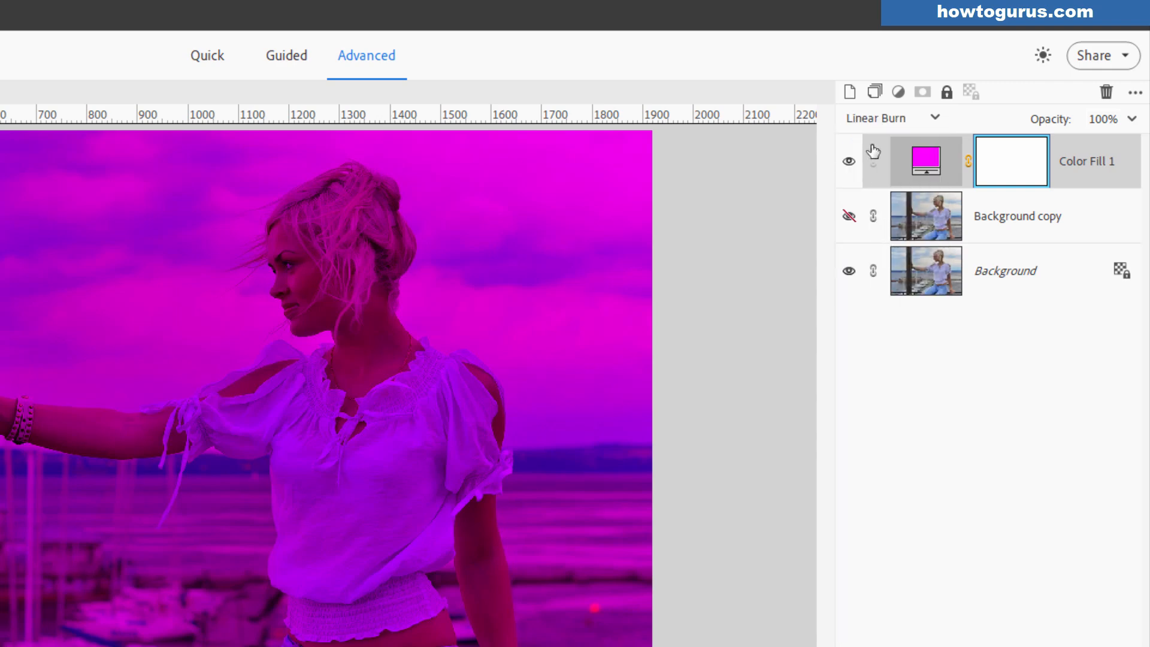
# Cycle the Color Fill 1 layer's blend mode past Lighter Color to Overlay
pyautogui.scroll(-4, 878, 117)
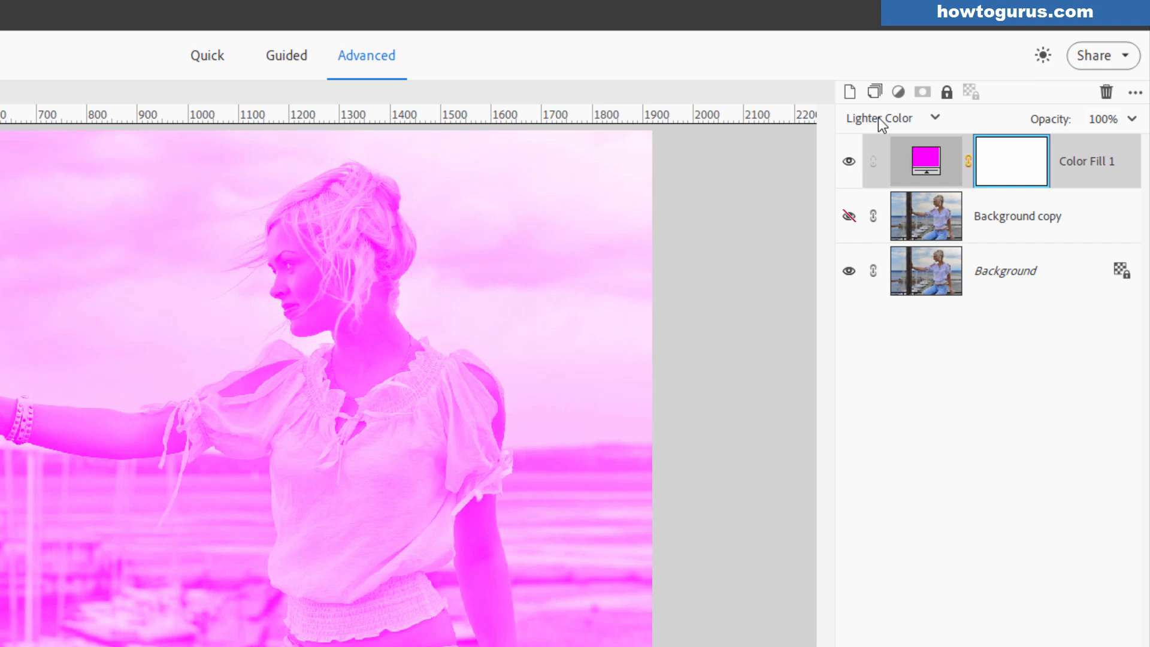
pyautogui.scroll(-3, 878, 117)
pyautogui.scroll(2, 878, 118)
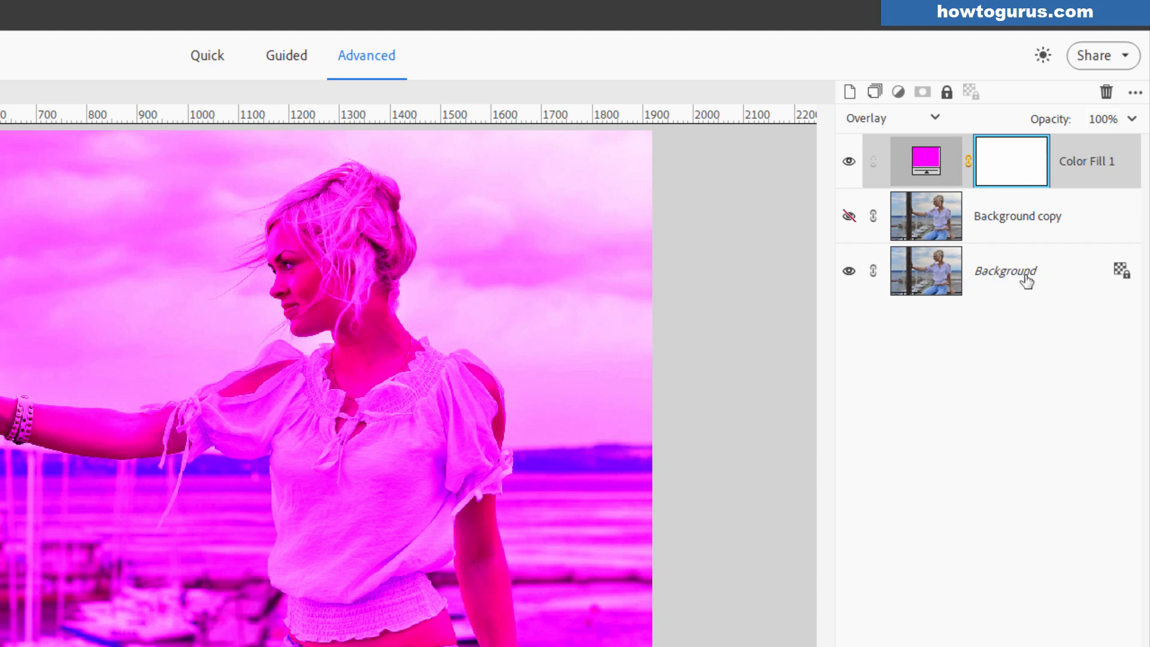
# Switch the Color Fill 1 layer's blend mode to Normal, try Dissolve, and settle on Darken
pyautogui.click(878, 123)
pyautogui.click(863, 136)
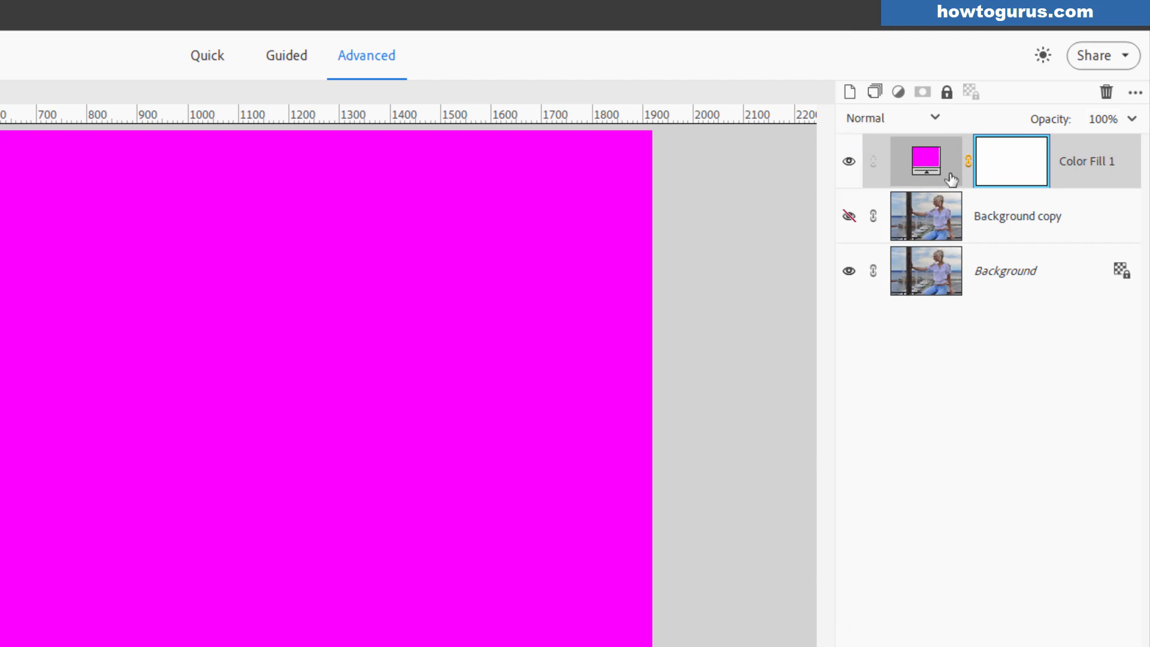
pyautogui.click(872, 117)
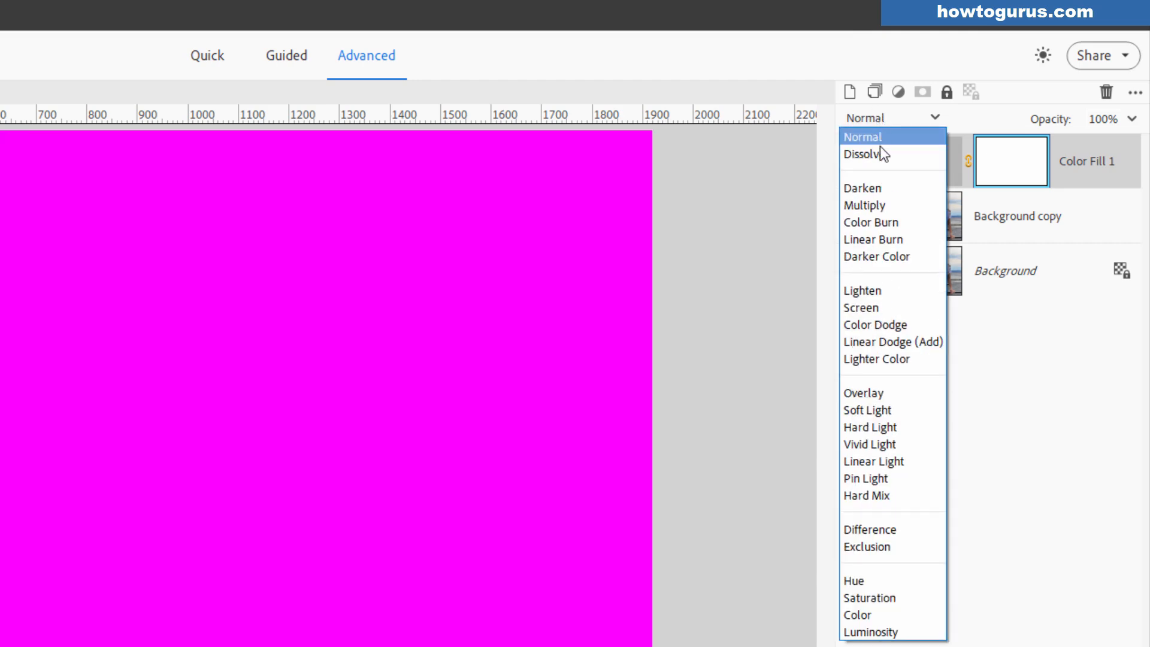
pyautogui.click(879, 155)
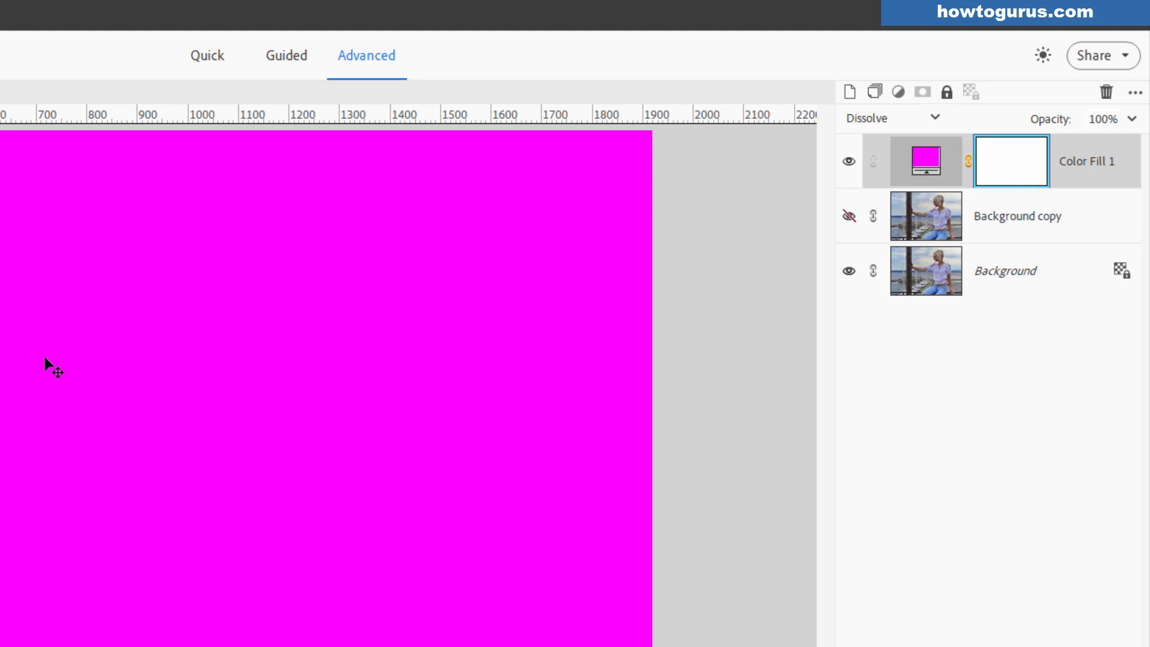
pyautogui.click(875, 120)
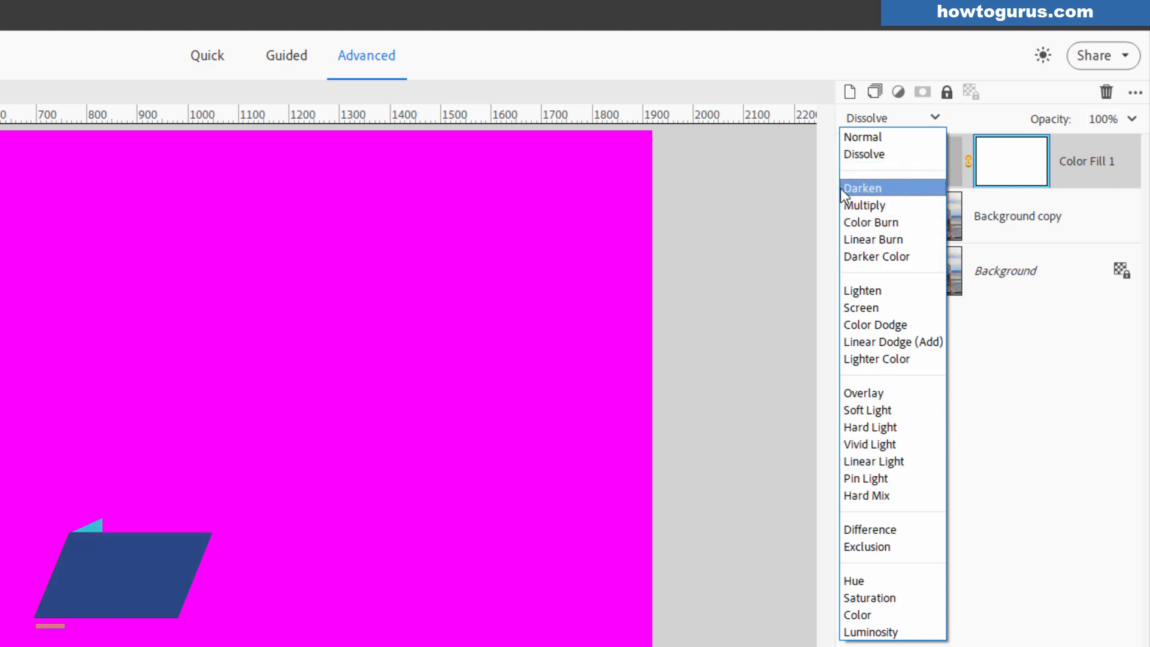
pyautogui.click(883, 188)
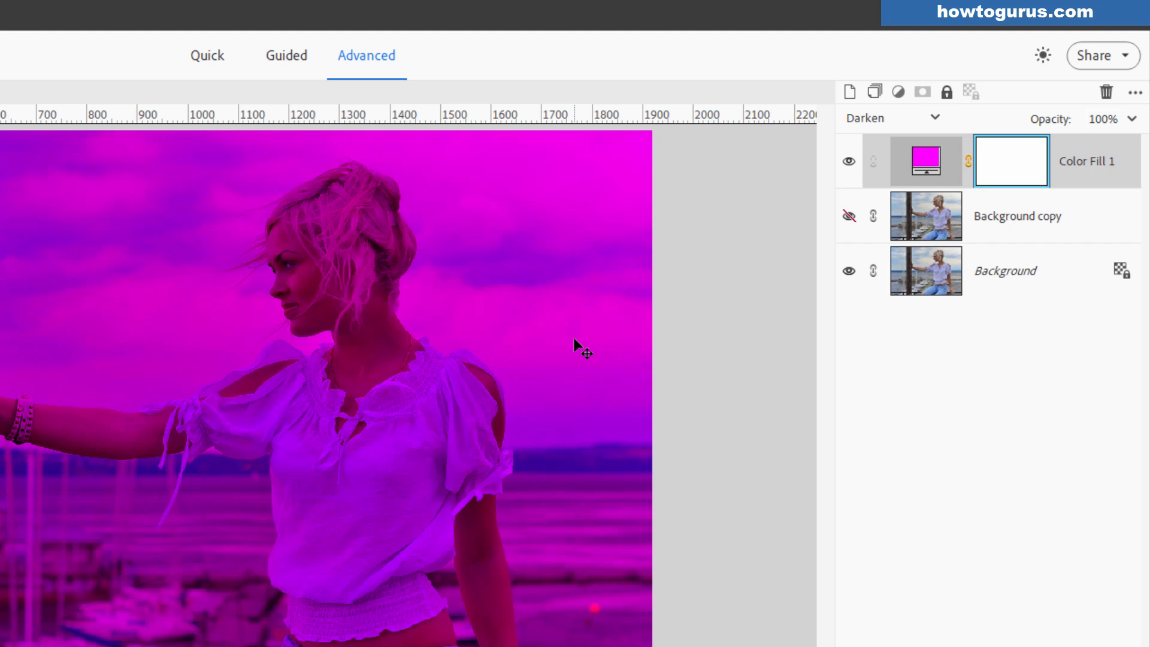
# Hide Color Fill 1, show the Background copy layer and set the copy's blend mode to Darken
pyautogui.click(849, 160)
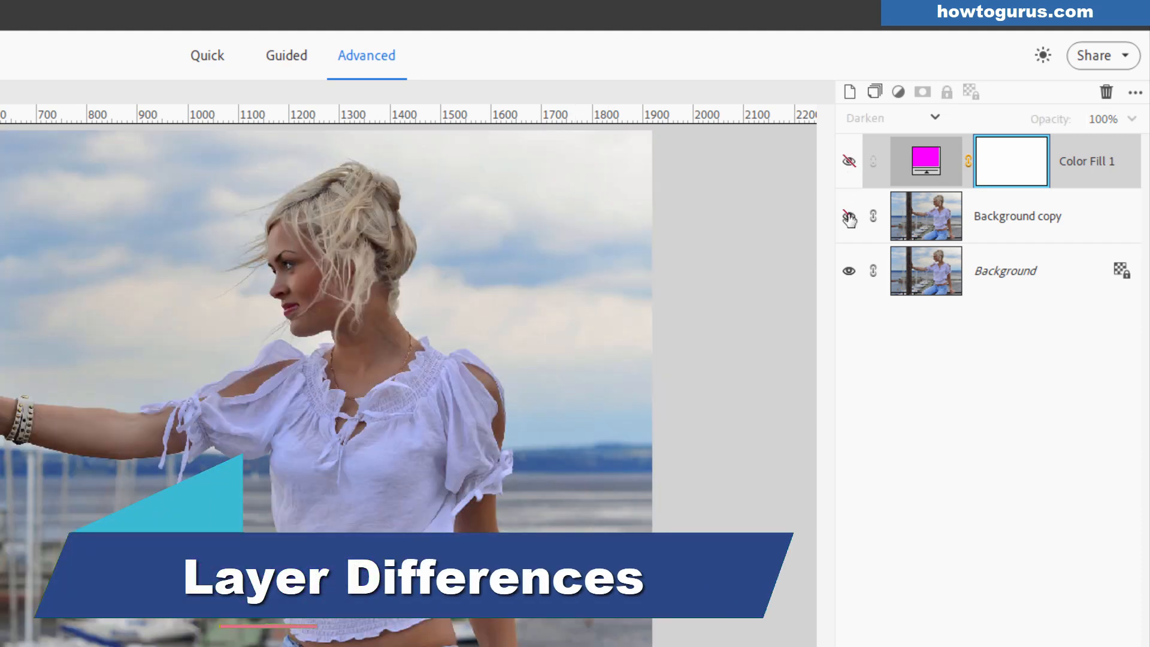
pyautogui.click(849, 217)
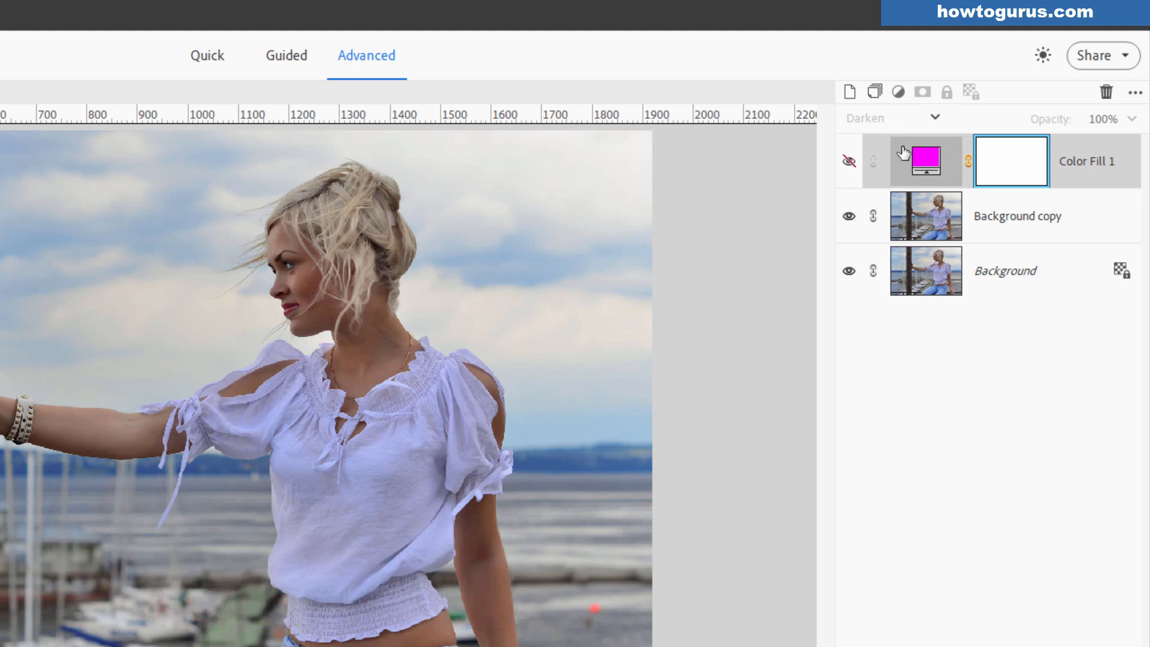
pyautogui.click(993, 211)
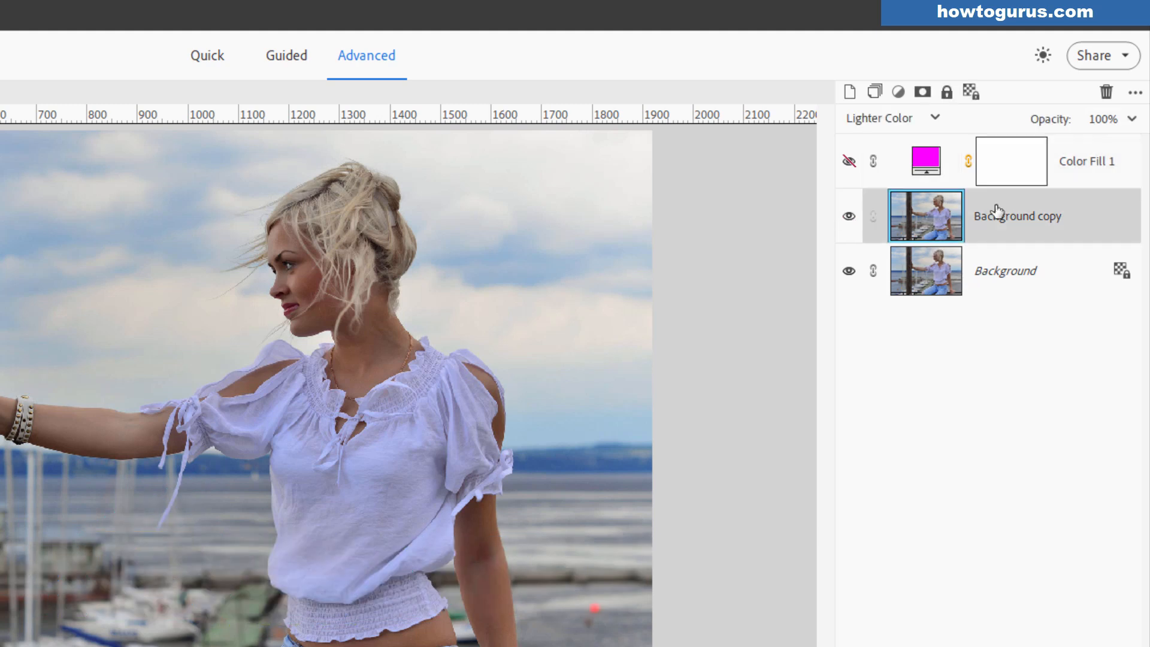
pyautogui.click(933, 120)
pyautogui.click(885, 188)
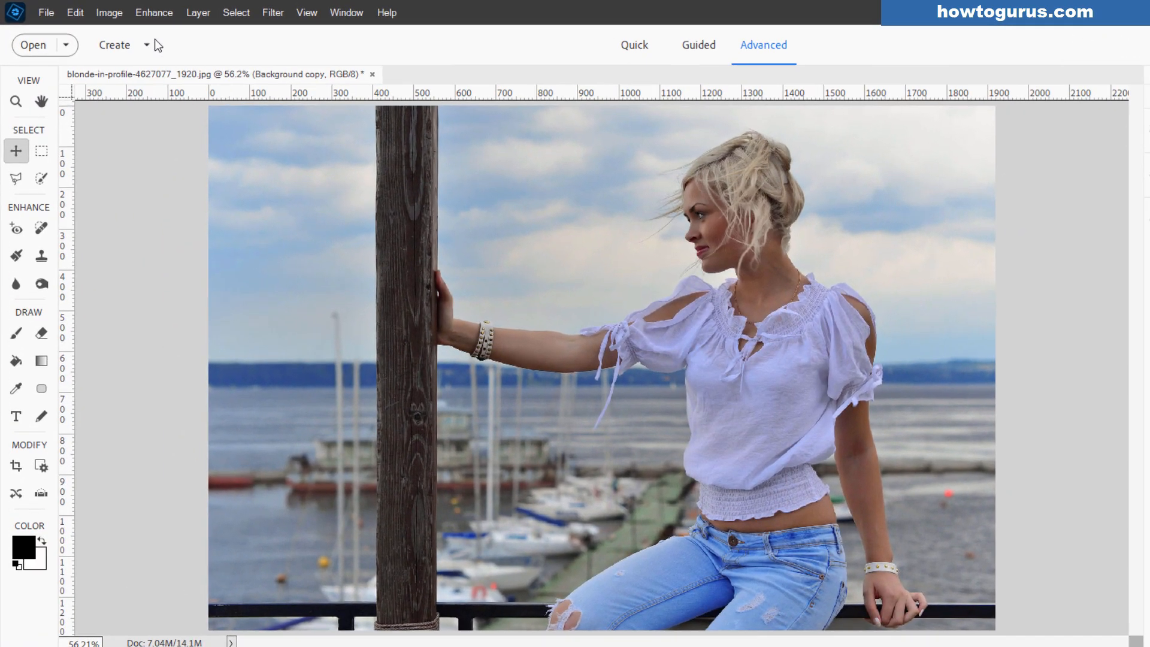
# Add a white (ffffff) solid color fill layer above Background copy and set its blend mode to Darken
pyautogui.click(163, 10)
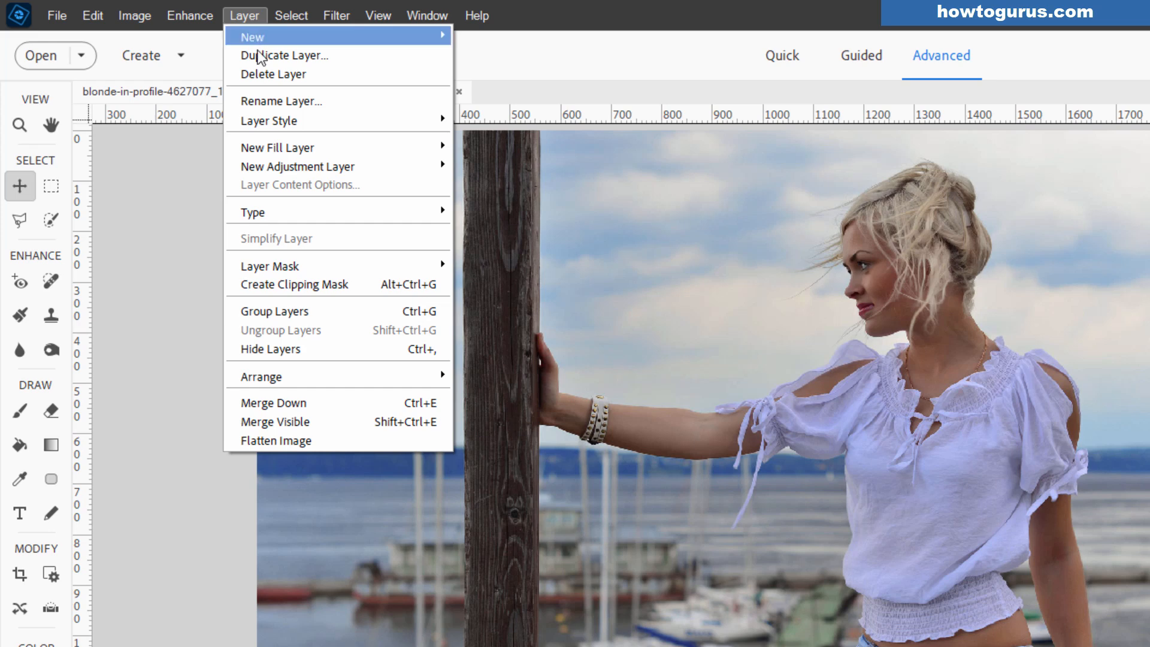
pyautogui.moveTo(303, 146)
pyautogui.click(477, 146)
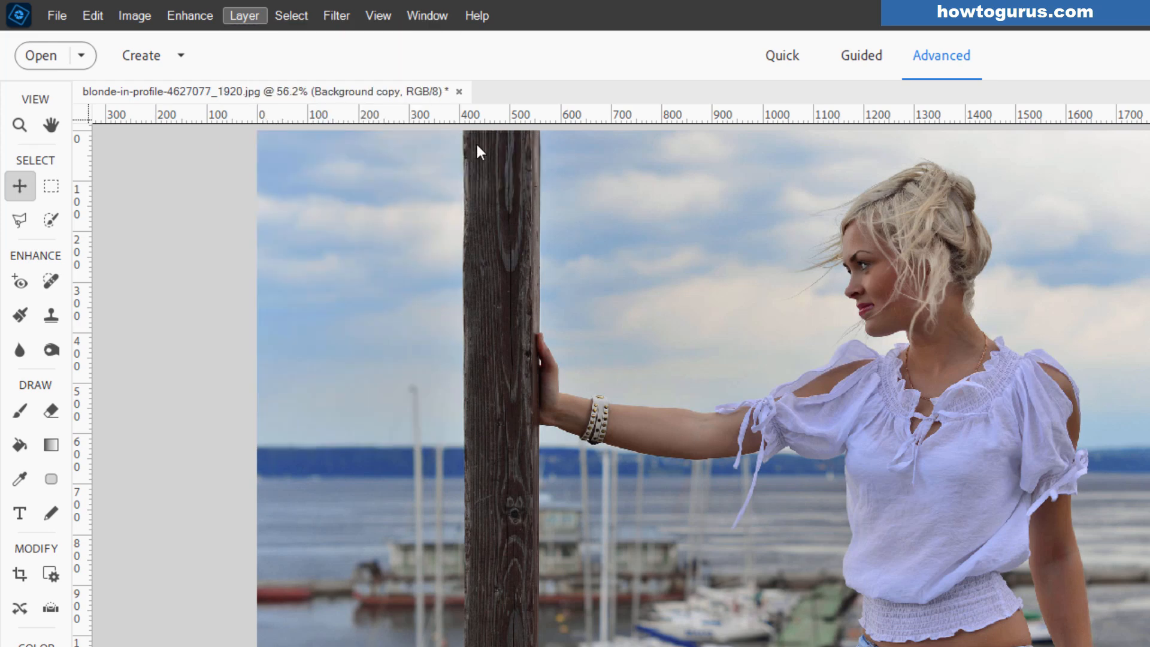
pyautogui.click(587, 264)
pyautogui.moveTo(590, 277); pyautogui.dragTo(579, 266)
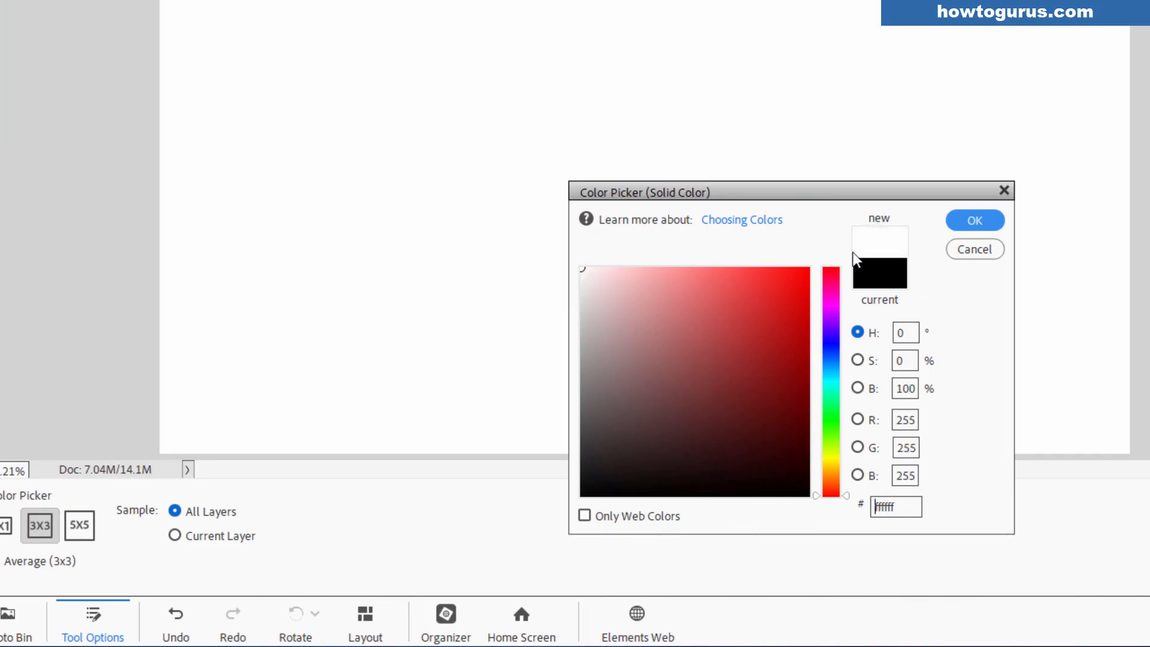
pyautogui.click(964, 221)
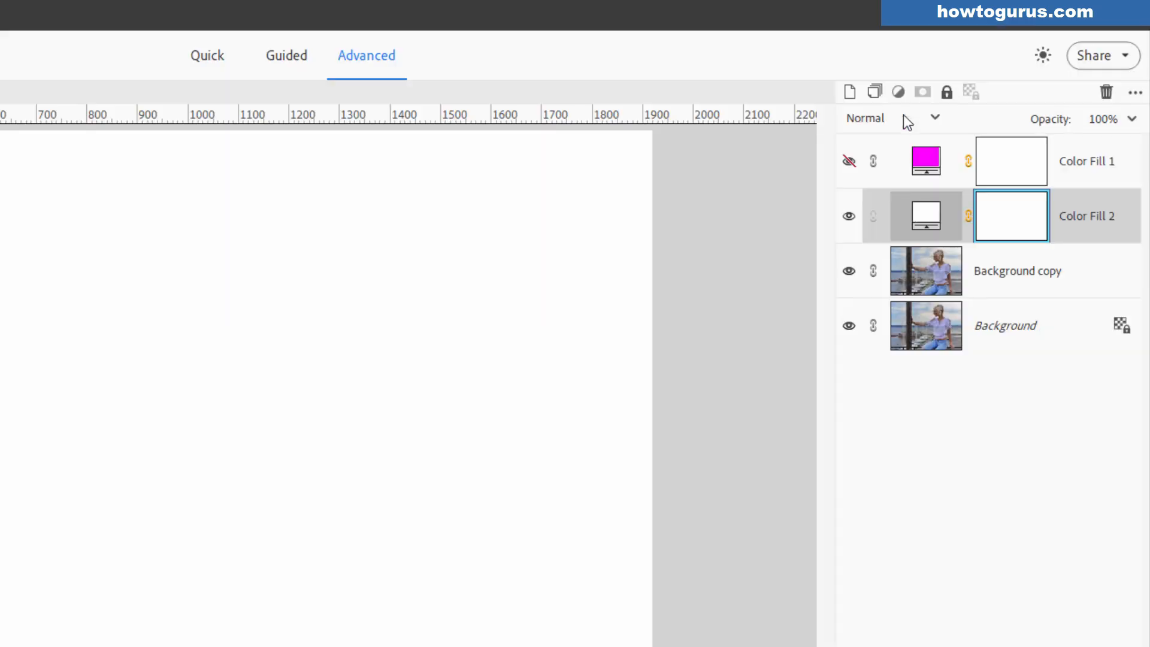
pyautogui.click(902, 117)
pyautogui.click(888, 187)
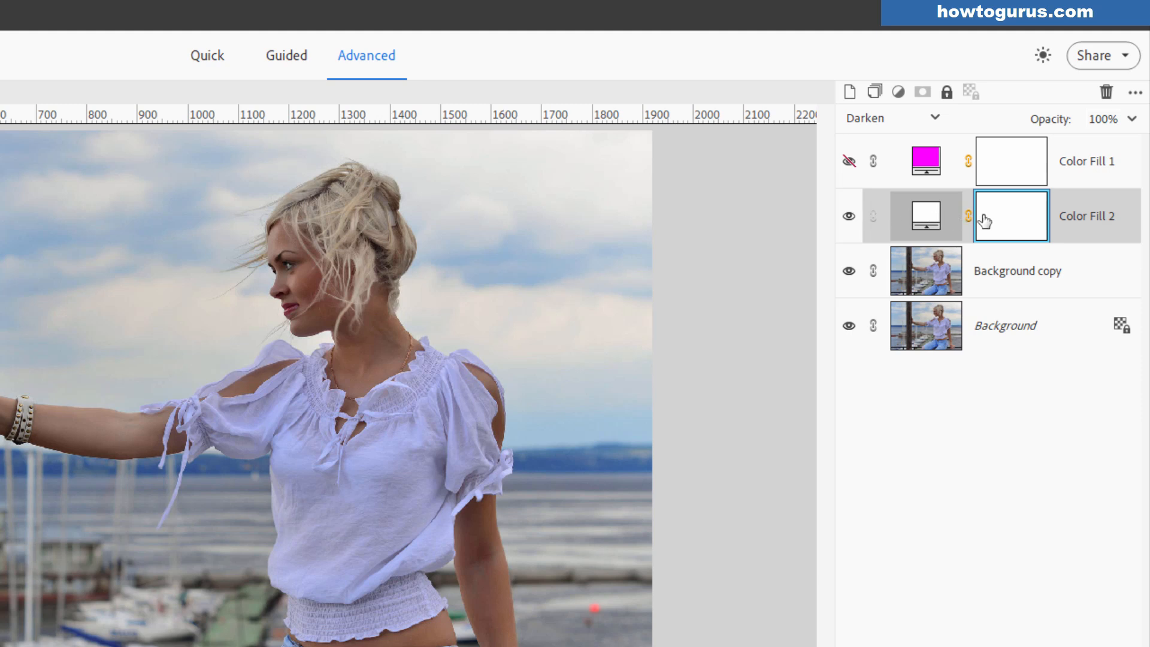
# Change the Color Fill 2 layer's color to black and then to a medium gray
pyautogui.doubleClick(892, 228)
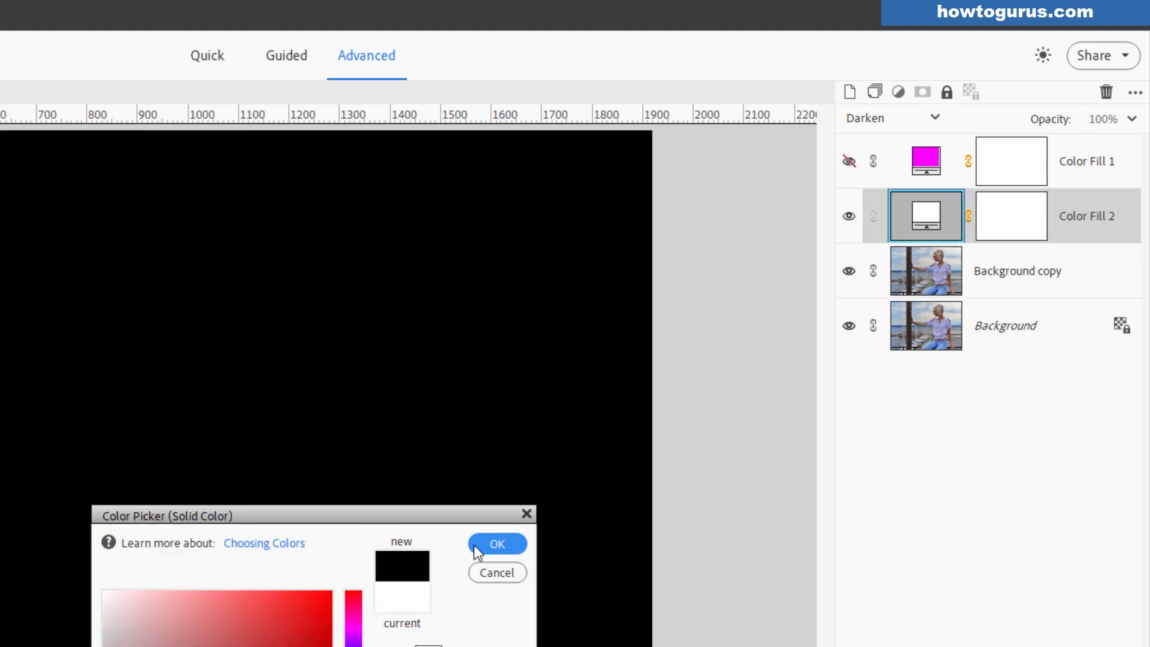
pyautogui.click(487, 545)
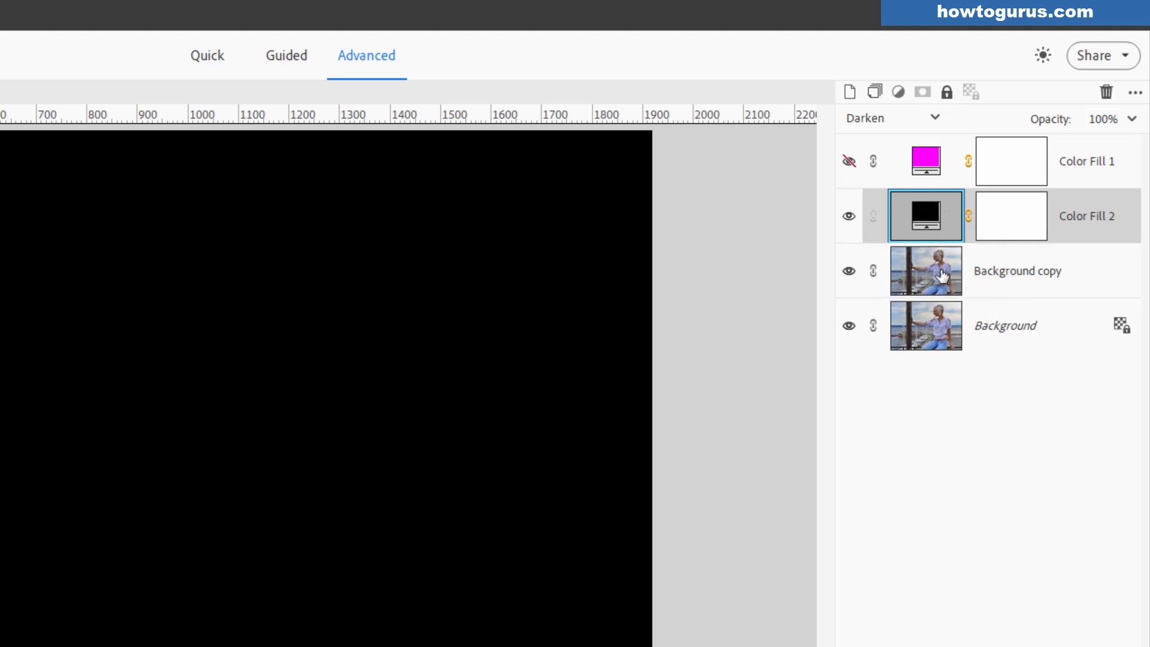
pyautogui.doubleClick(929, 224)
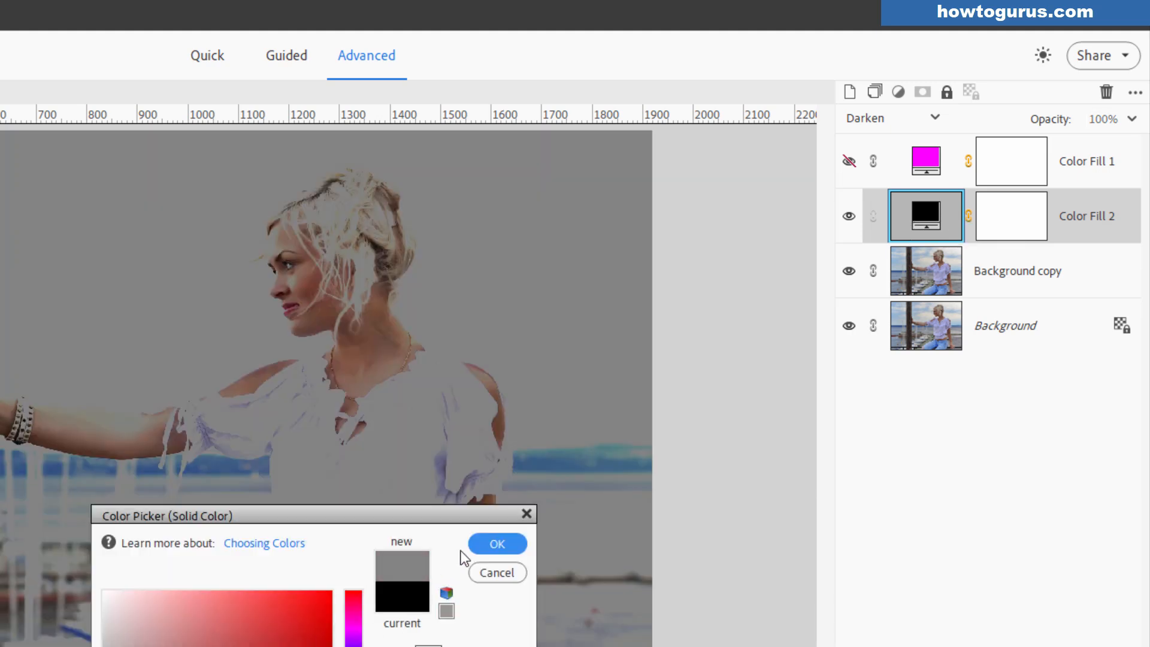
pyautogui.click(482, 544)
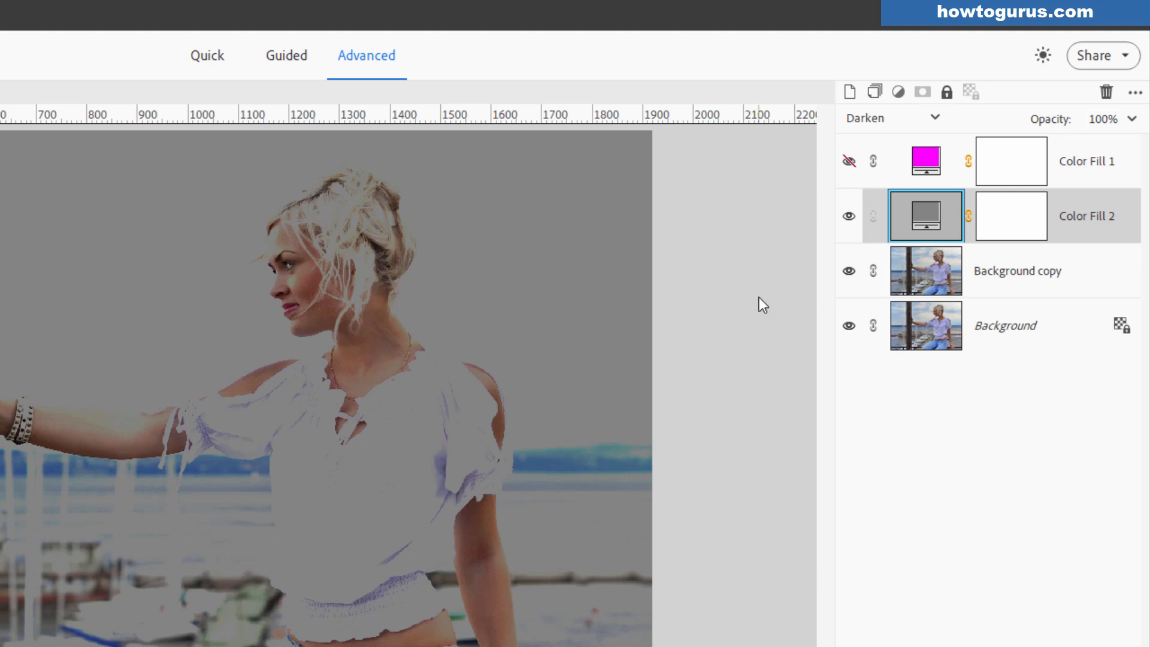
# Hide Color Fill 2 and show Color Fill 1 with its blend mode set to Darker Color
pyautogui.click(848, 215)
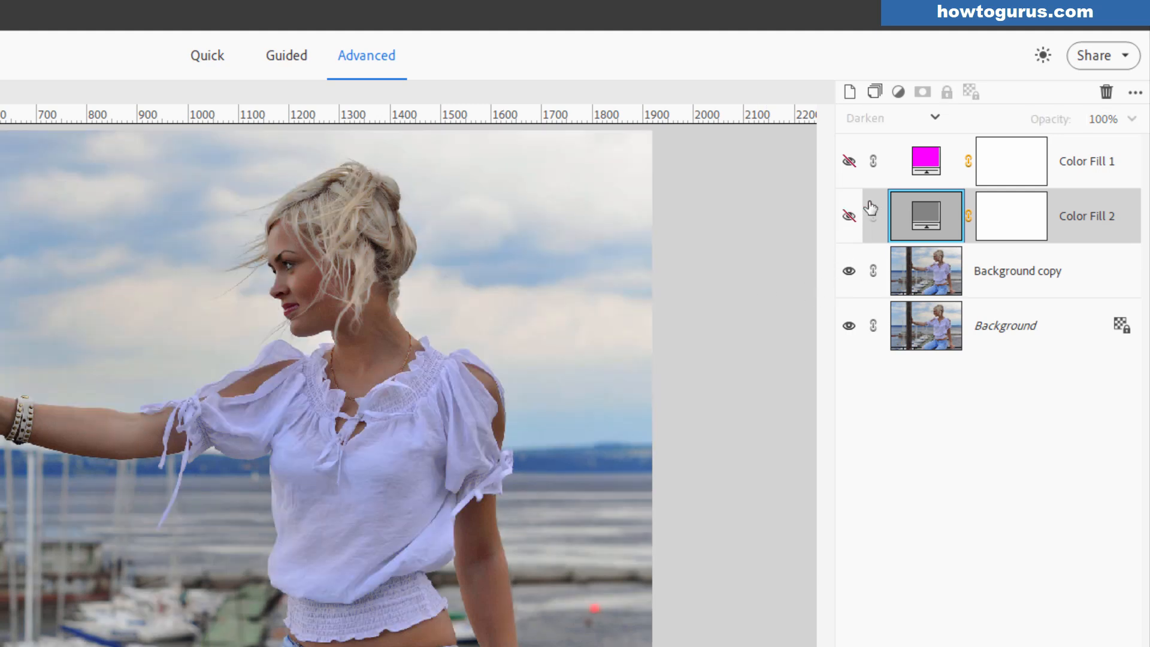
pyautogui.click(849, 162)
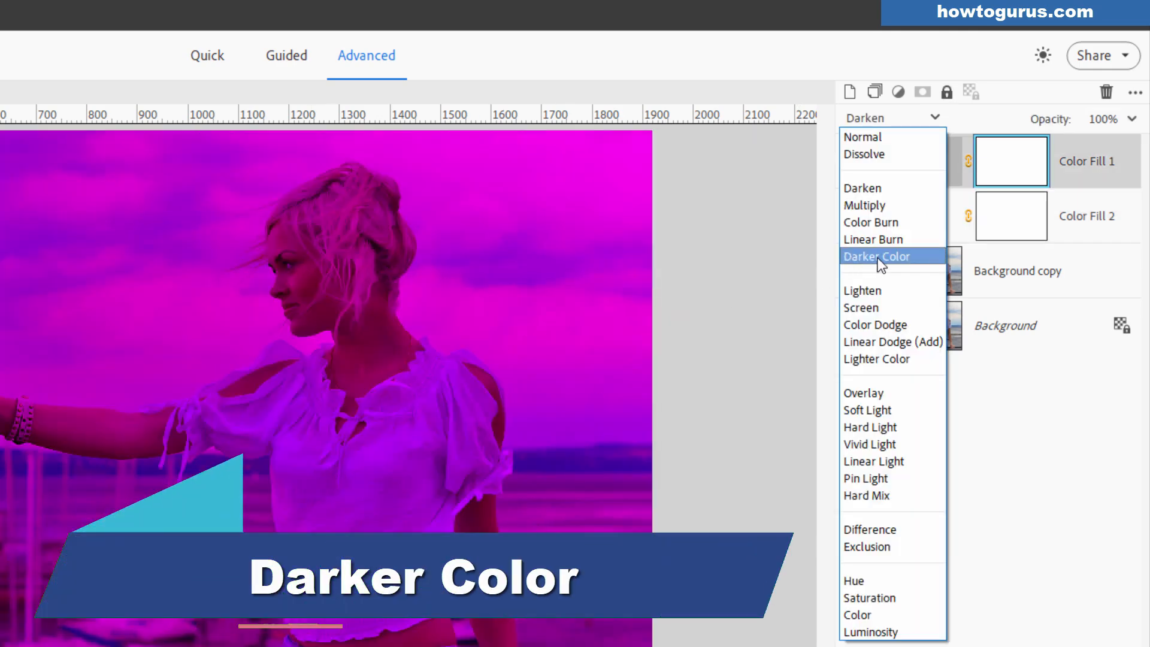
pyautogui.click(878, 258)
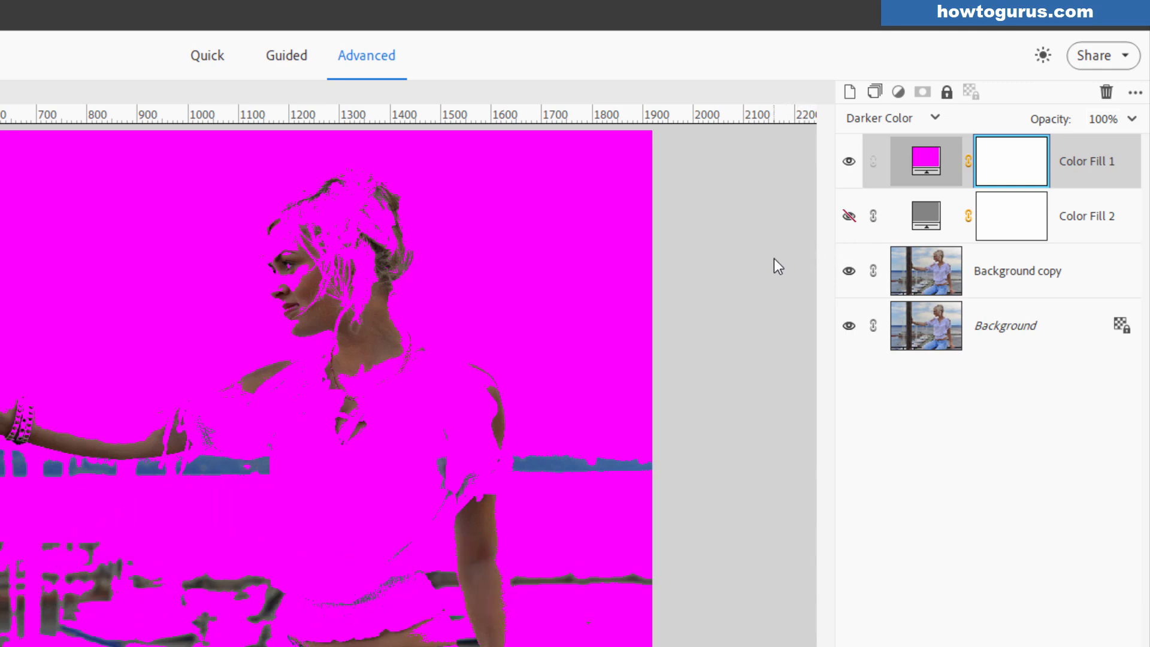
# Switch the Color Fill 1 layer back to Darken and again to Darker Color to compare the two modes
pyautogui.click(879, 118)
pyautogui.click(858, 207)
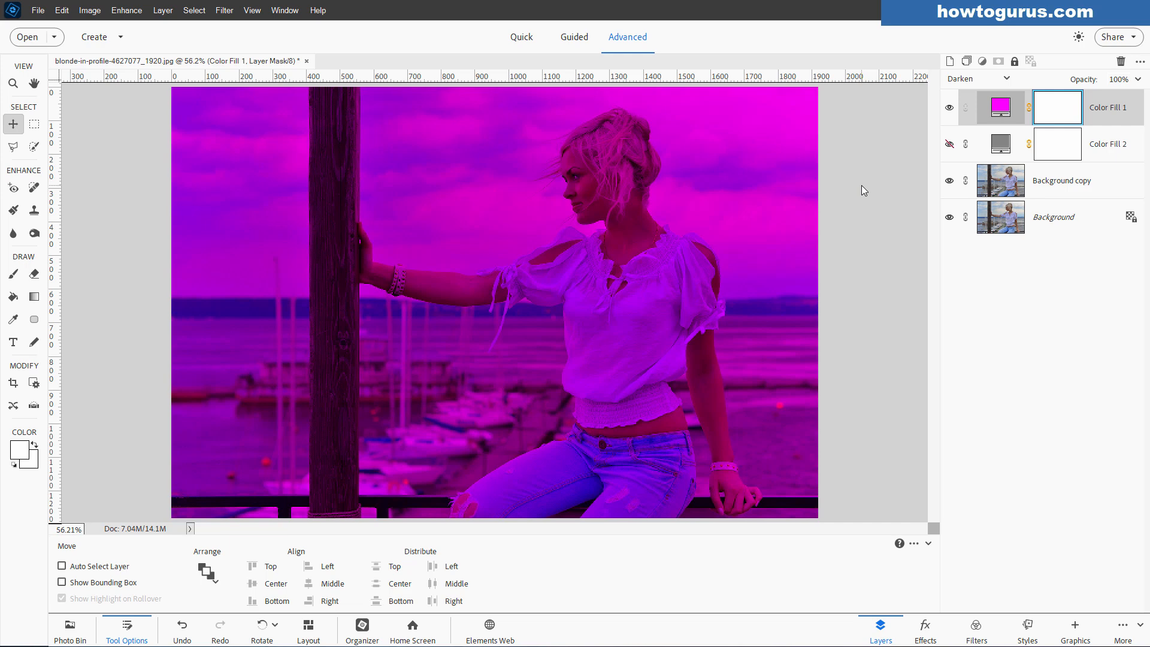
pyautogui.click(976, 78)
pyautogui.click(960, 175)
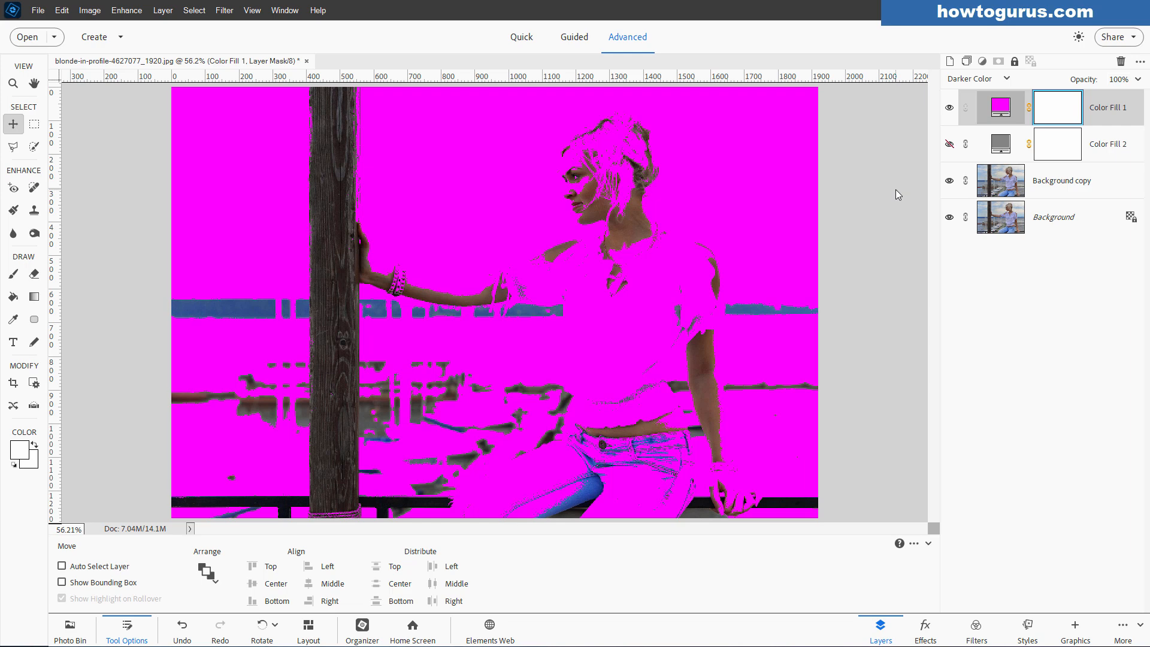
# Set the Color Fill 1 layer's blend mode to Multiply, and hide the layer
pyautogui.click(976, 79)
pyautogui.click(958, 135)
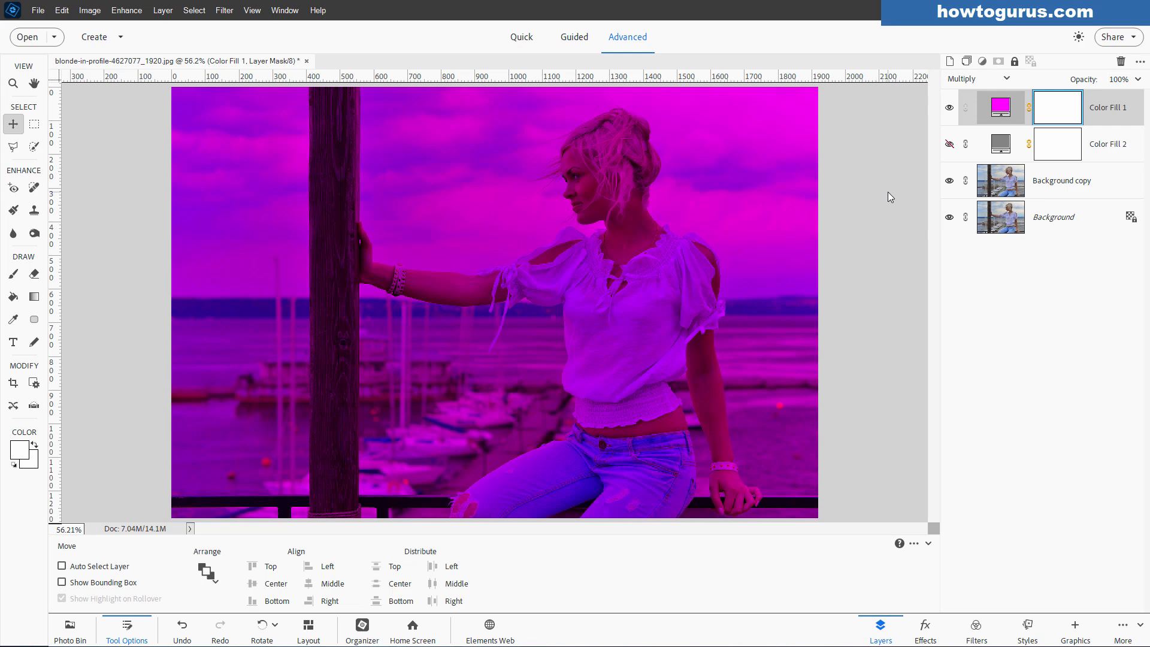
pyautogui.click(950, 107)
# Set the Background copy layer's blend mode to Multiply
pyautogui.click(1053, 193)
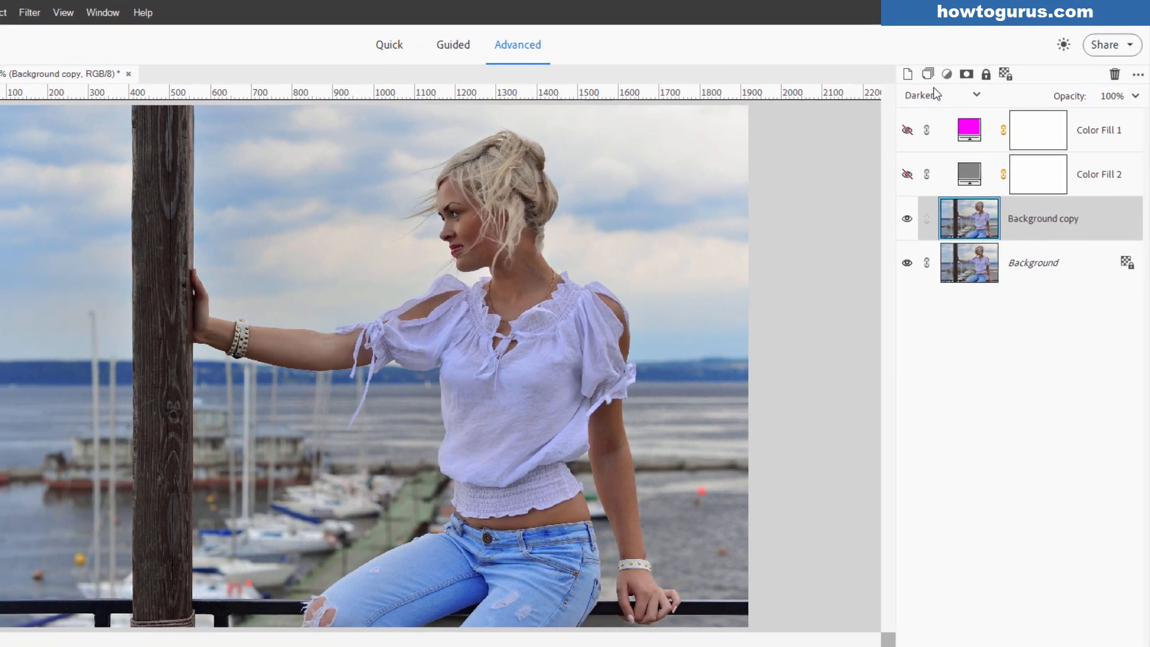
pyautogui.click(972, 78)
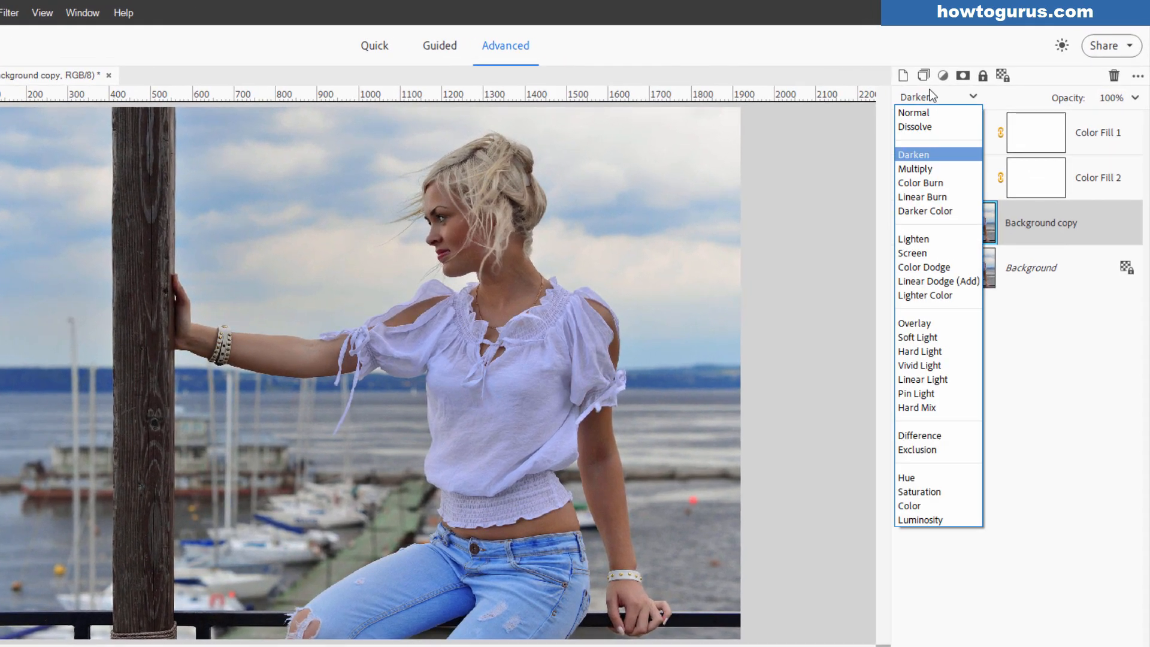
pyautogui.click(928, 165)
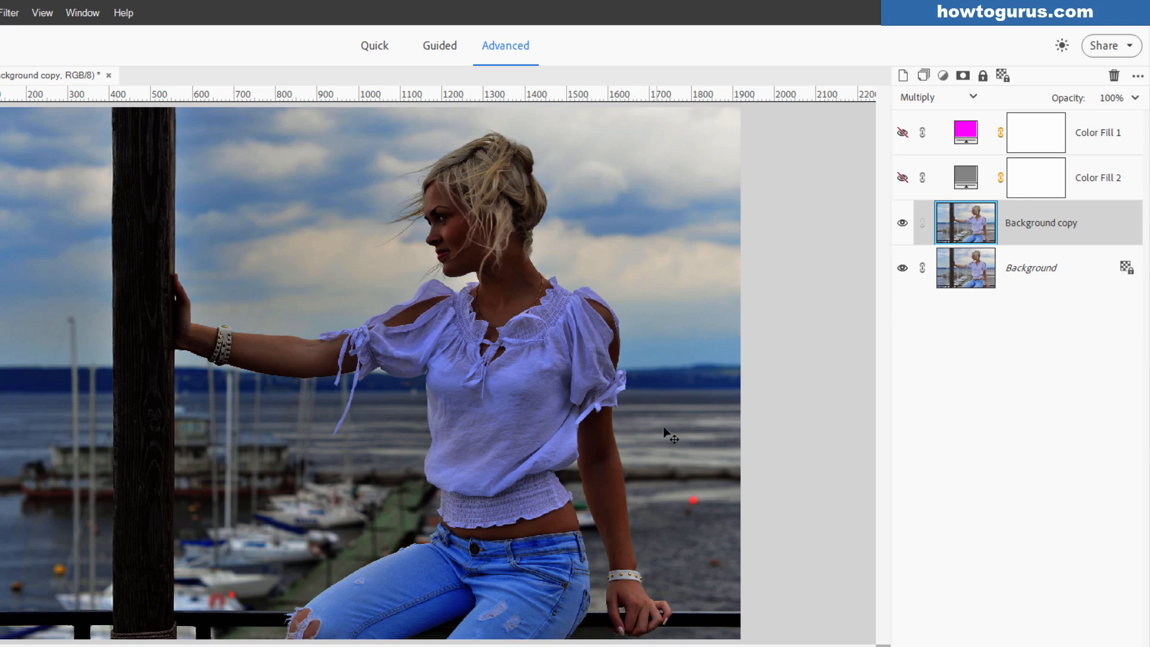
# Toggle the Background copy layer's visibility repeatedly to compare the Multiply effect with the original photo, leaving the layer visible
pyautogui.click(902, 223)
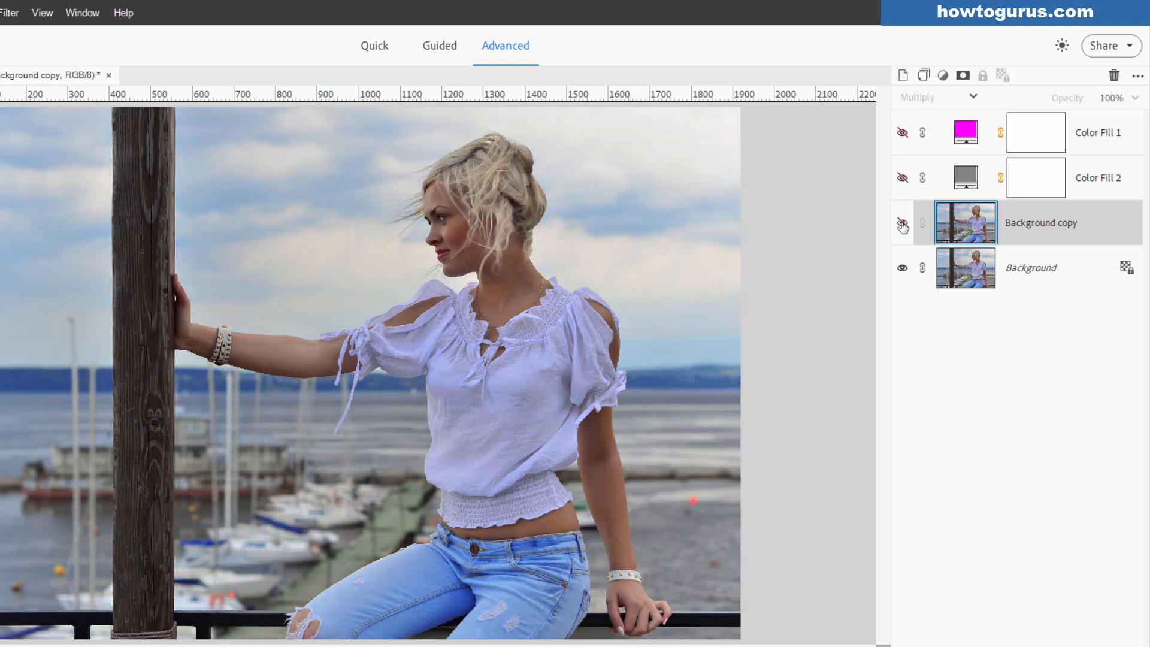
pyautogui.click(902, 224)
pyautogui.click(902, 225)
pyautogui.click(902, 225)
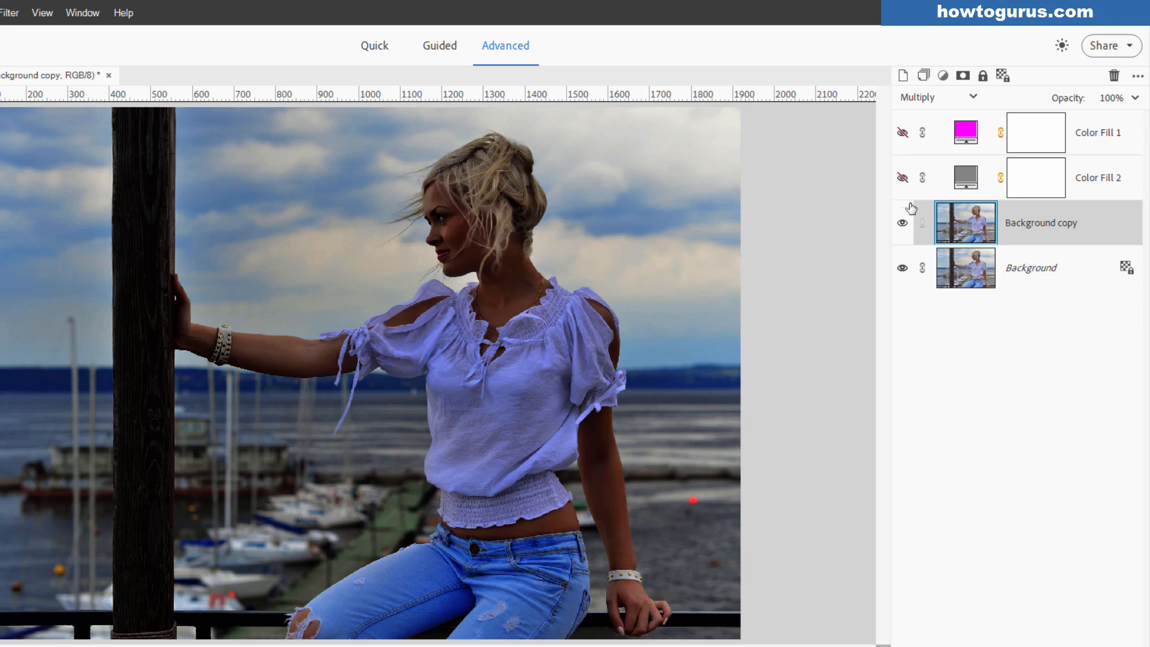
pyautogui.click(902, 224)
pyautogui.click(903, 224)
pyautogui.click(902, 223)
pyautogui.click(902, 224)
pyautogui.click(902, 224)
pyautogui.click(902, 224)
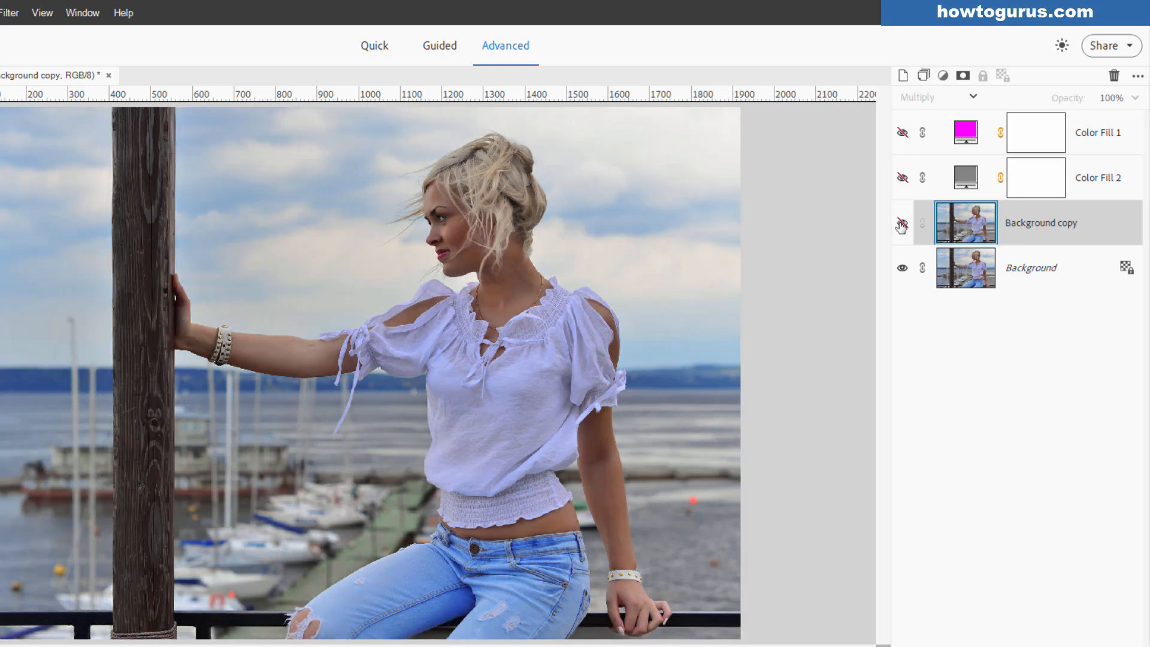
pyautogui.click(902, 224)
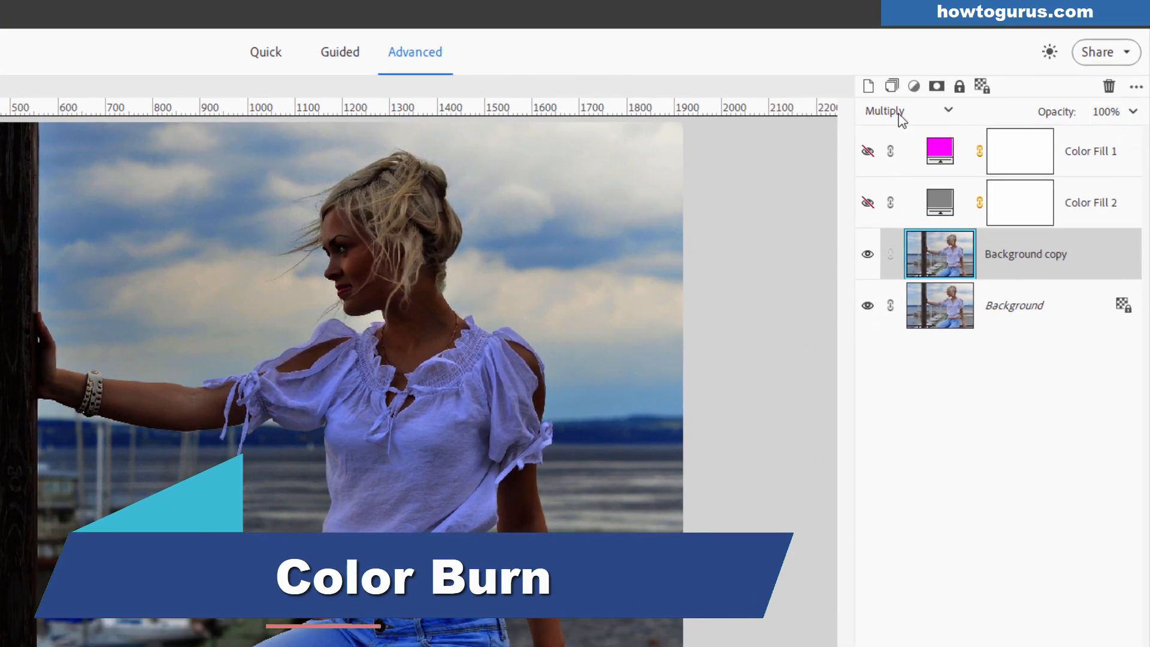
# Set Background copy's blend mode to Color Burn and toggle its visibility to compare the effect with the original
pyautogui.click(928, 99)
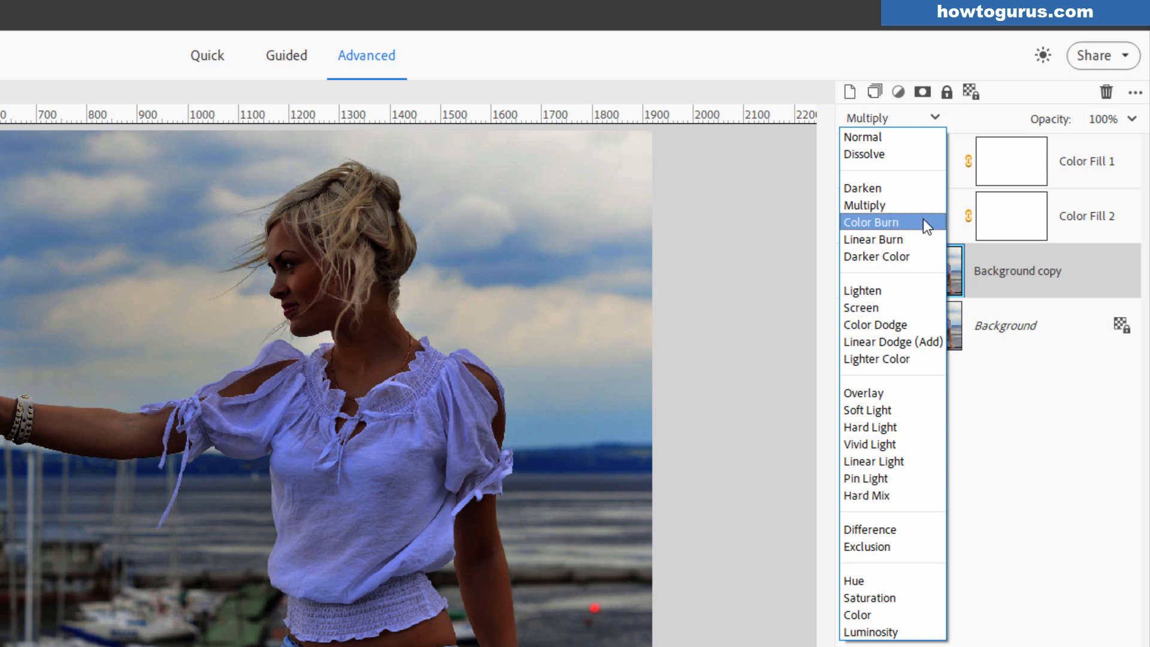
pyautogui.click(885, 221)
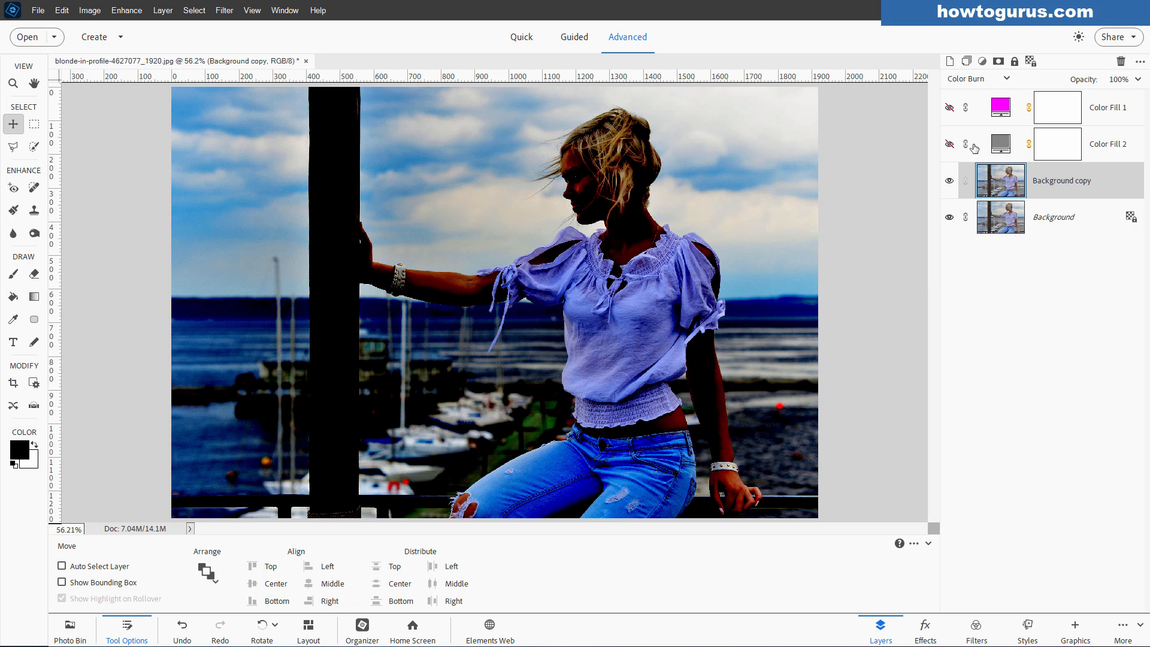
pyautogui.click(949, 181)
pyautogui.click(950, 181)
pyautogui.click(949, 181)
pyautogui.click(949, 181)
pyautogui.click(950, 181)
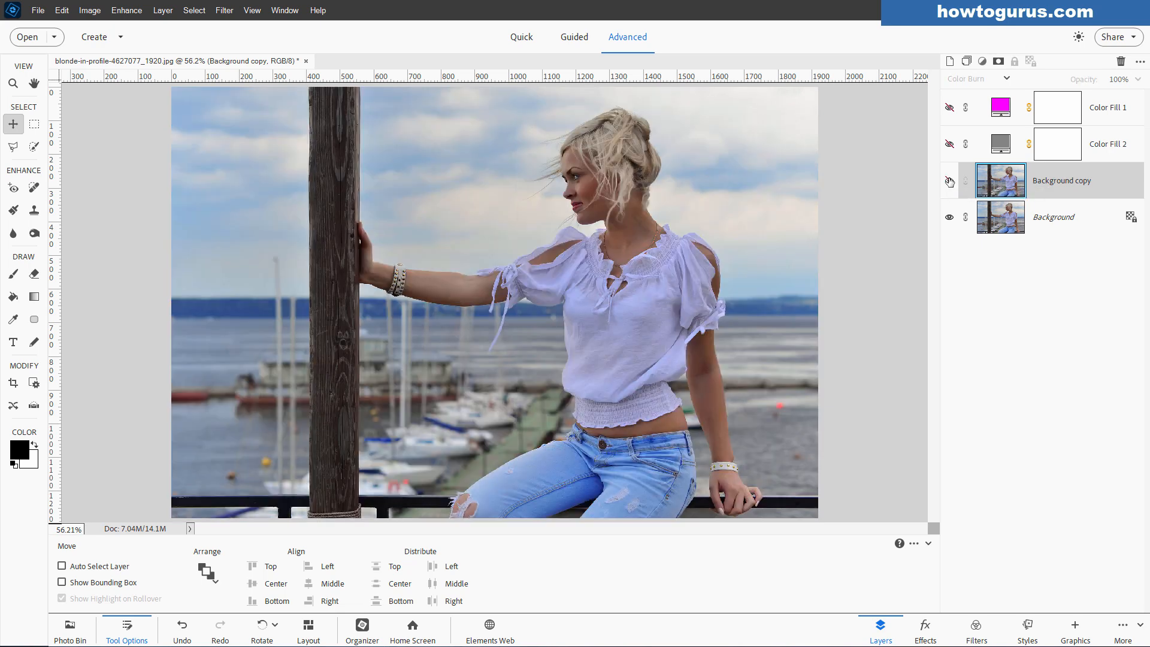
pyautogui.click(950, 181)
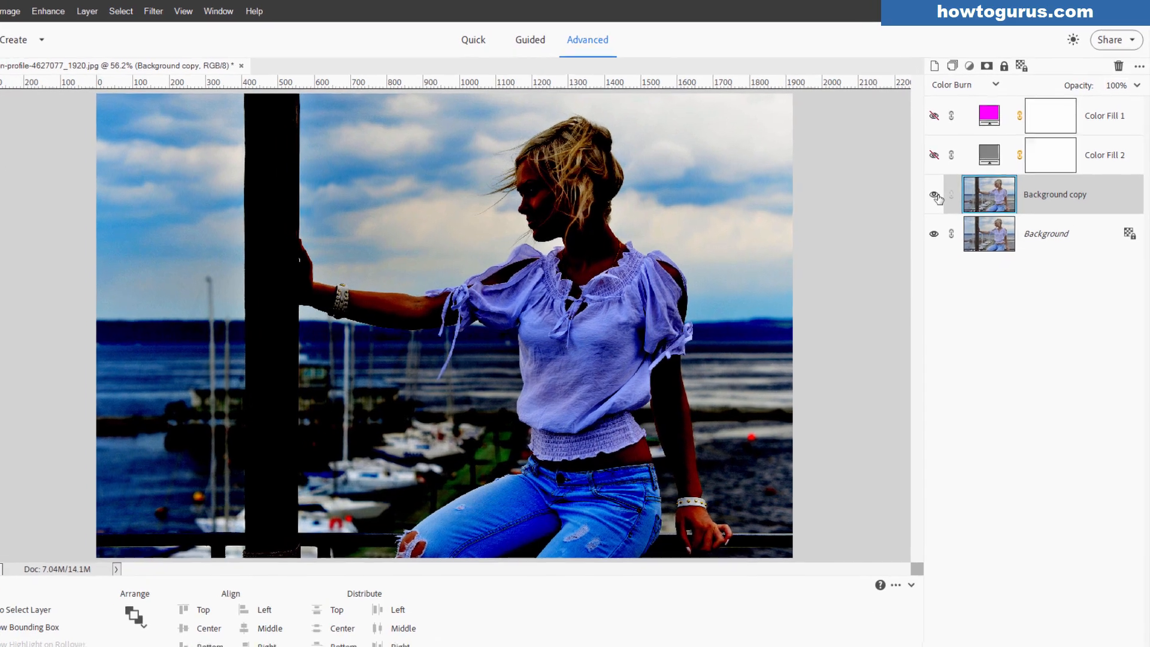
# Hide Background copy and show Color Fill 1 with its blend mode set to Color Burn
pyautogui.click(935, 195)
pyautogui.click(934, 115)
pyautogui.click(998, 119)
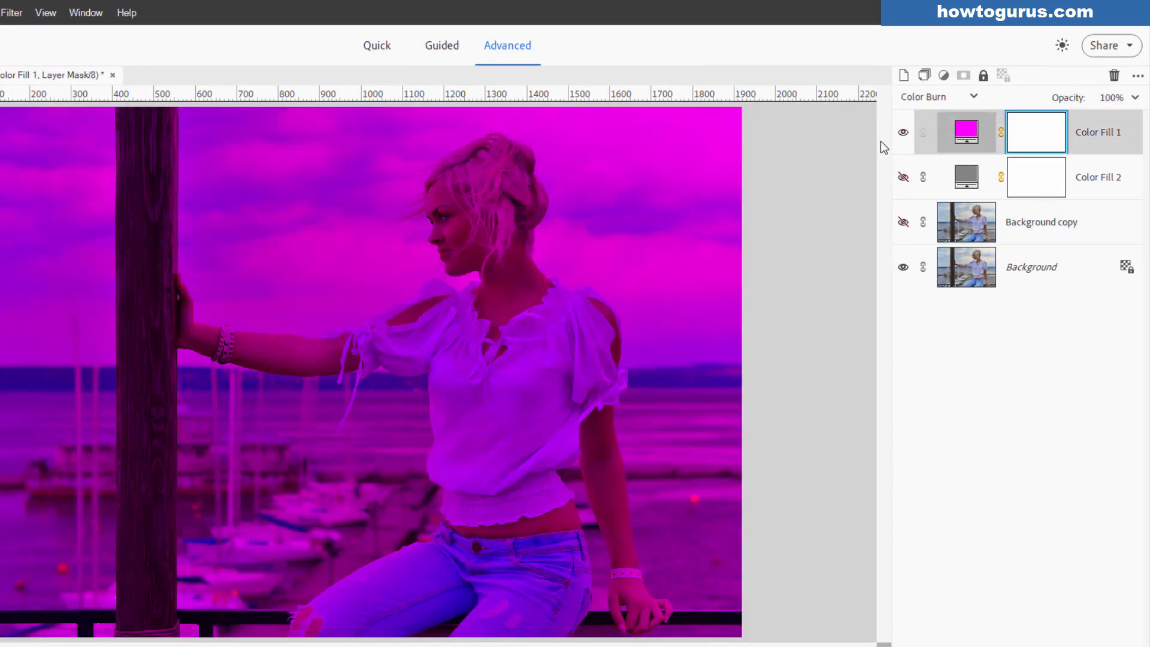
# Switch Color Fill 1 between Multiply and Color Burn twice to compare the modes, ending on Color Burn
pyautogui.click(995, 85)
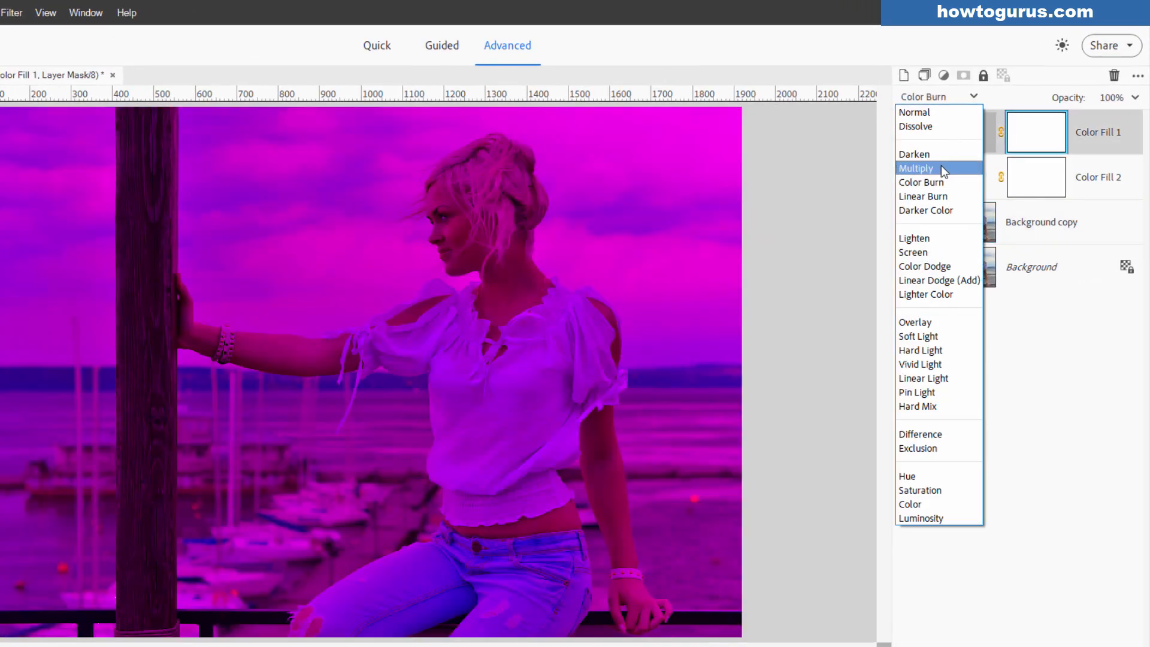
pyautogui.click(940, 165)
pyautogui.click(947, 97)
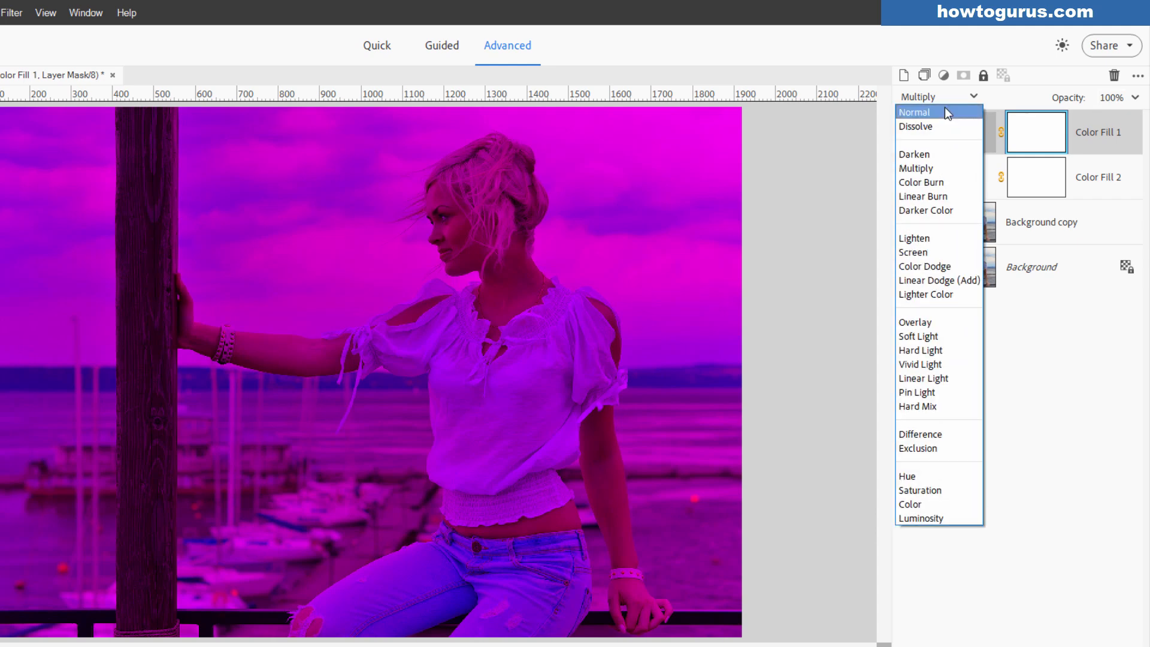
pyautogui.click(947, 180)
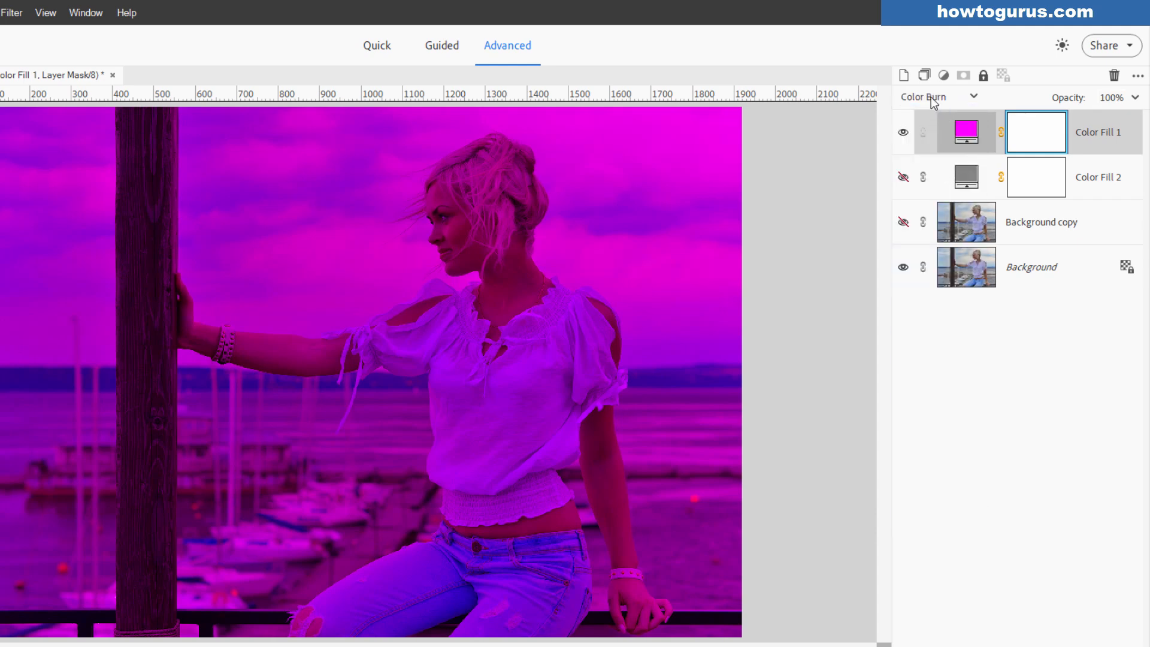
pyautogui.click(932, 99)
pyautogui.click(940, 164)
pyautogui.click(935, 99)
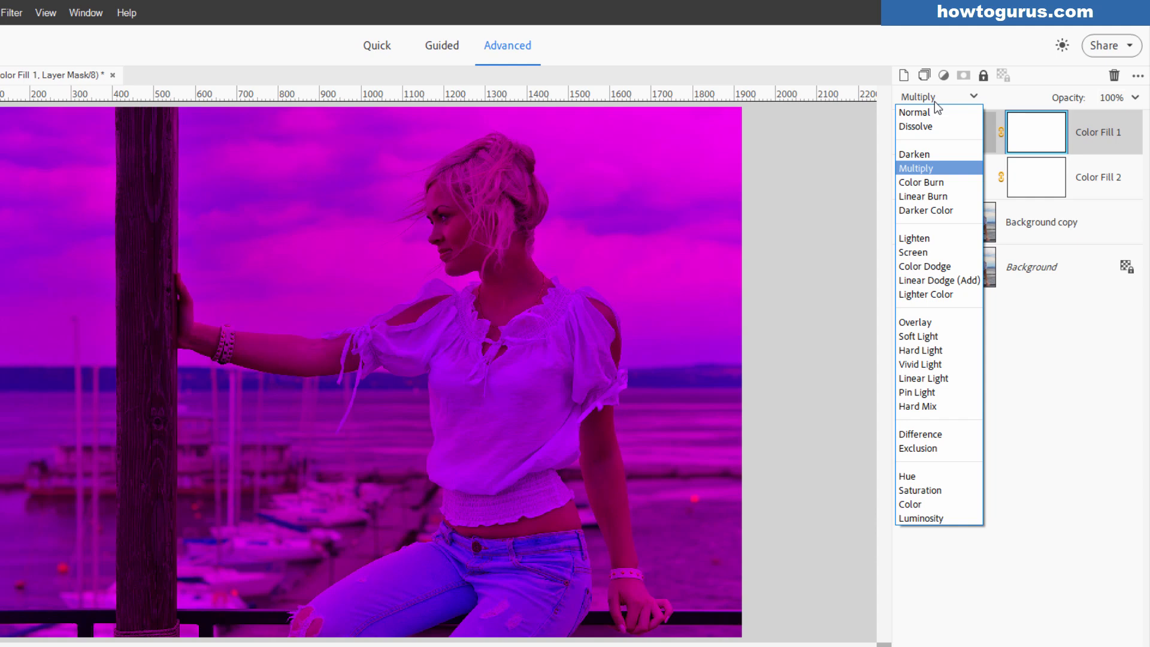
pyautogui.click(922, 182)
# Hide Color Fill 1, and show Background copy with its blend mode set to Linear Burn
pyautogui.click(903, 132)
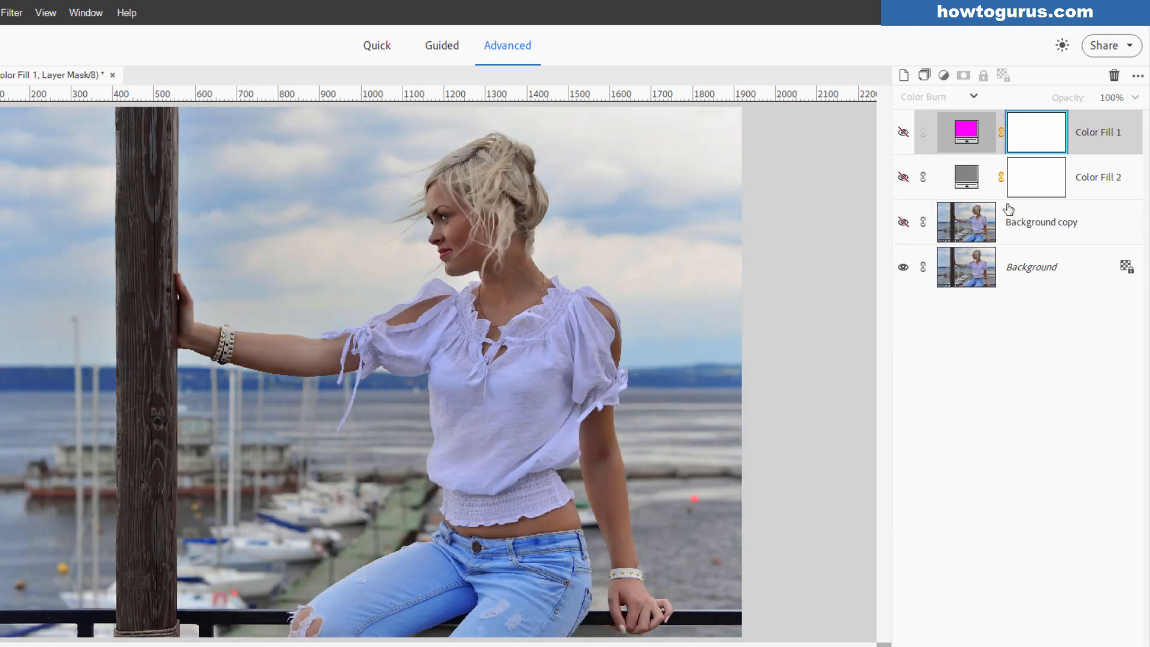
pyautogui.click(903, 222)
pyautogui.click(1023, 228)
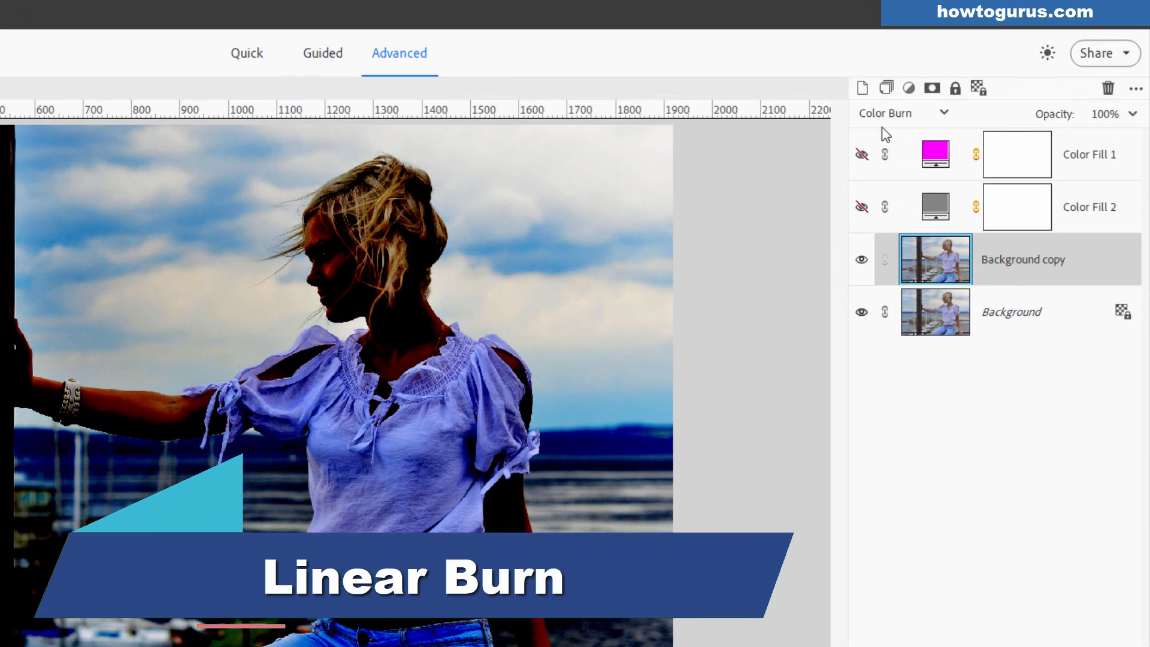
pyautogui.click(909, 103)
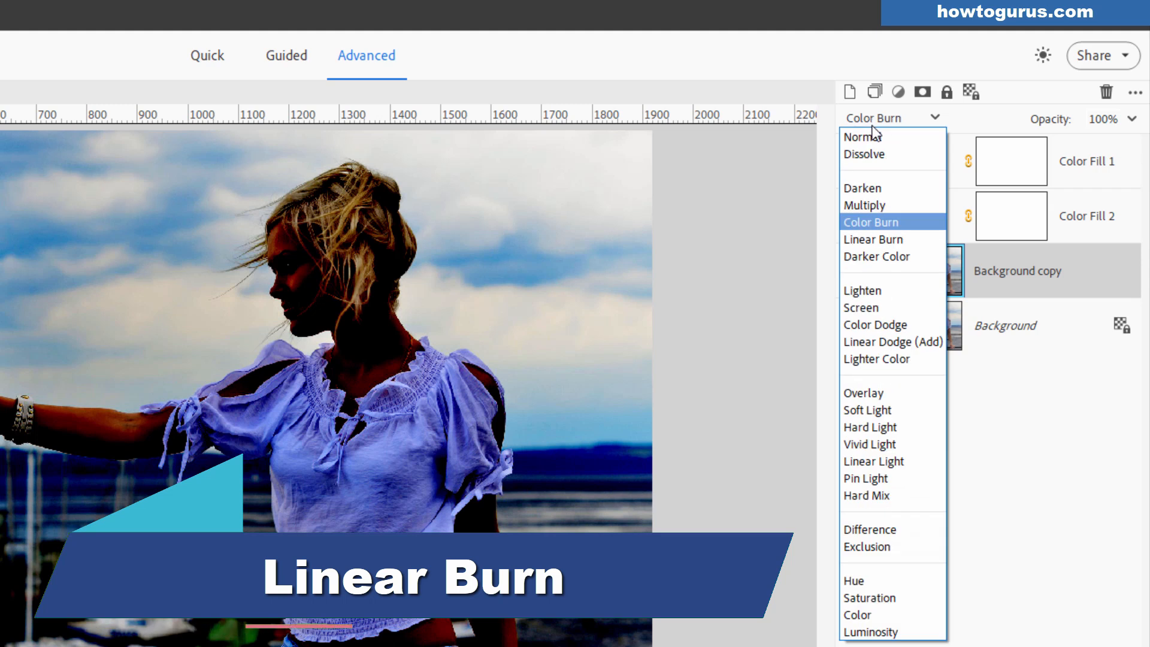
pyautogui.click(916, 239)
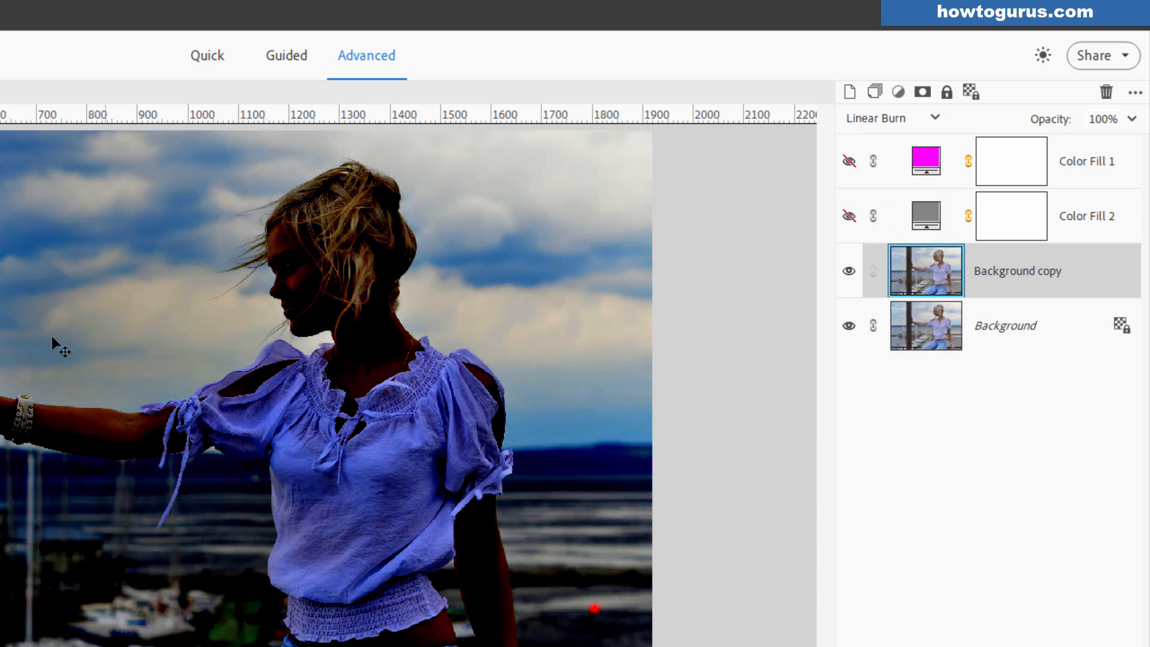
# Switch Background copy to Color Burn and back to Linear Burn to compare the two modes
pyautogui.click(865, 120)
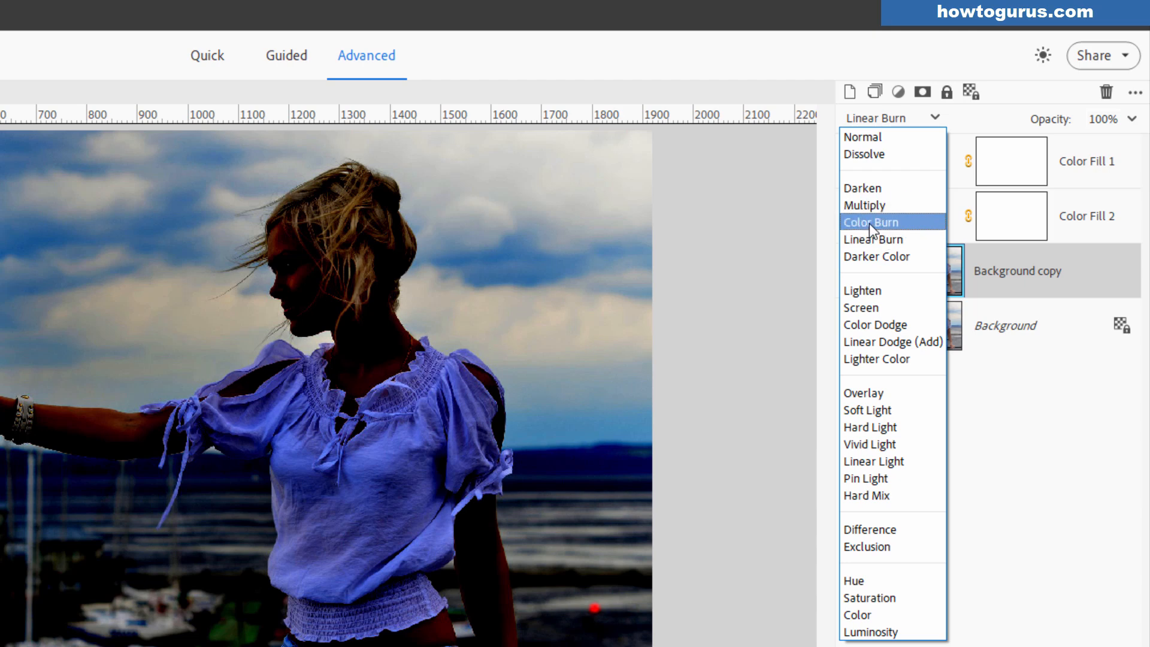
pyautogui.click(869, 223)
pyautogui.click(874, 120)
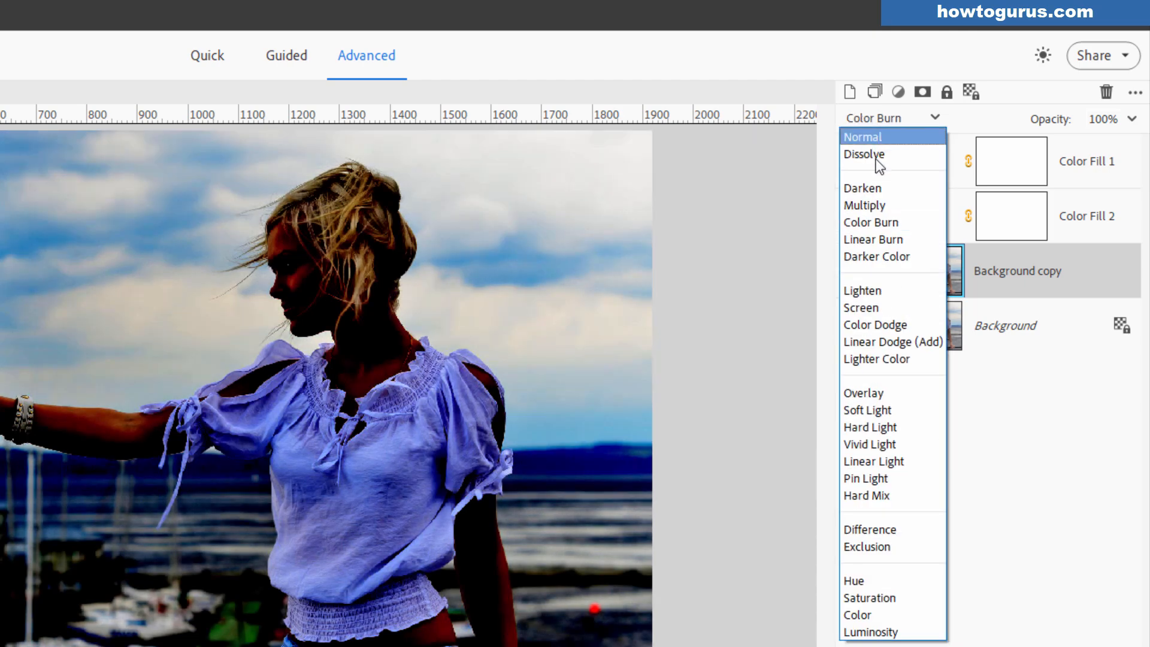
pyautogui.click(883, 238)
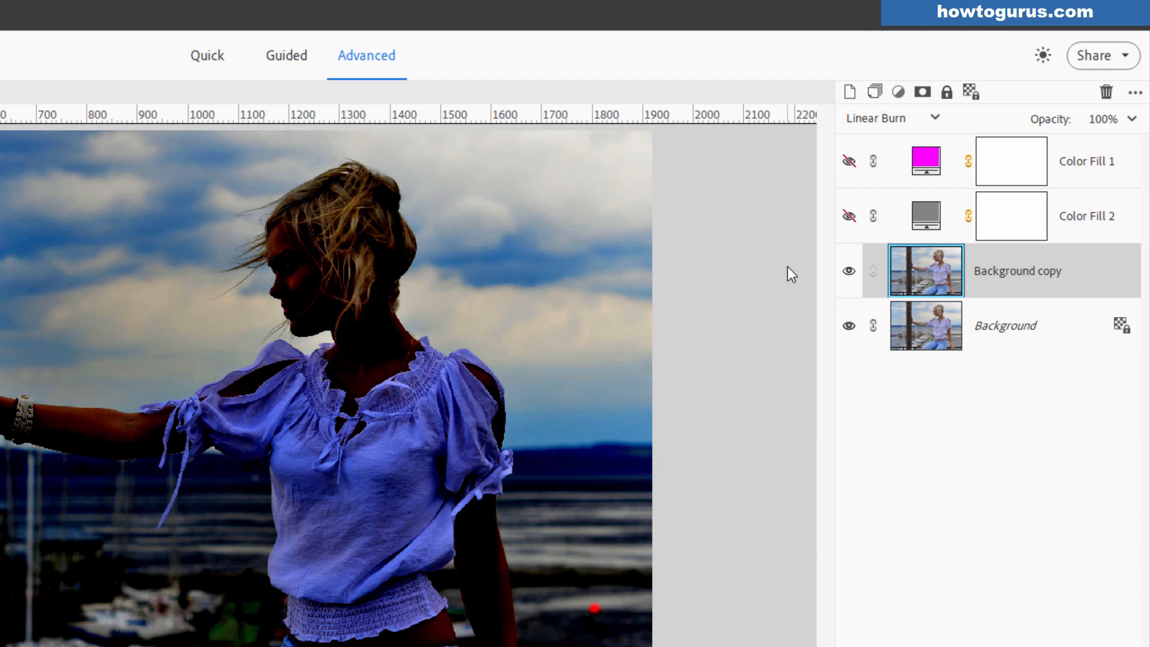
# Hide Background copy, and show Color Fill 1 with its blend mode set to Linear Burn
pyautogui.click(849, 271)
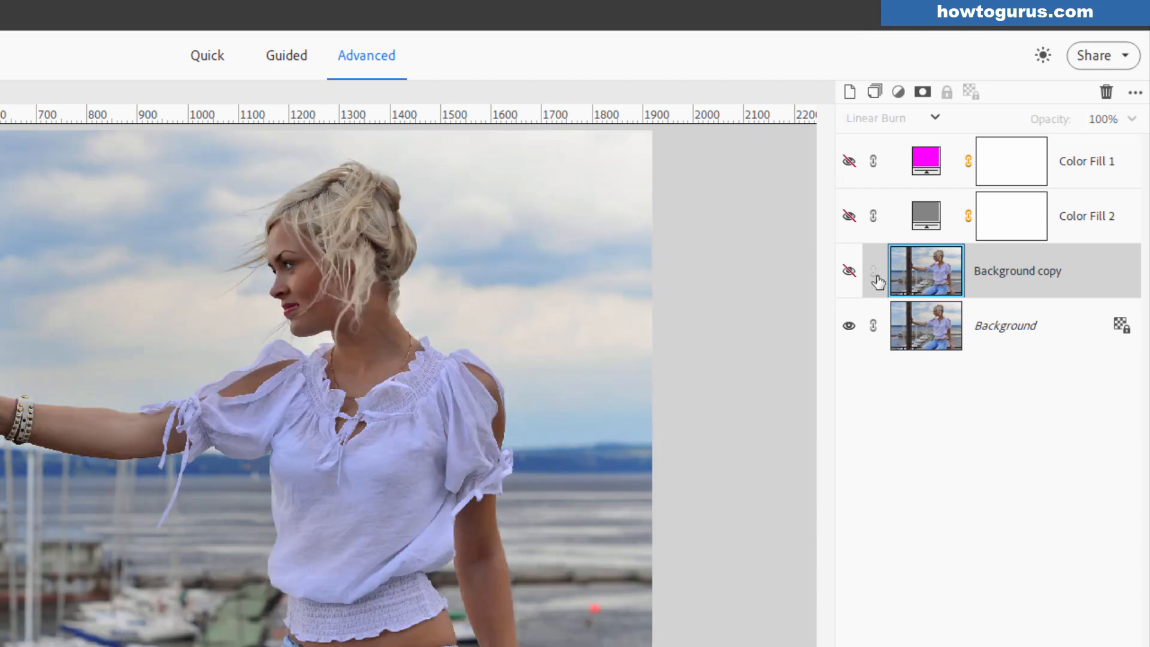
pyautogui.click(863, 170)
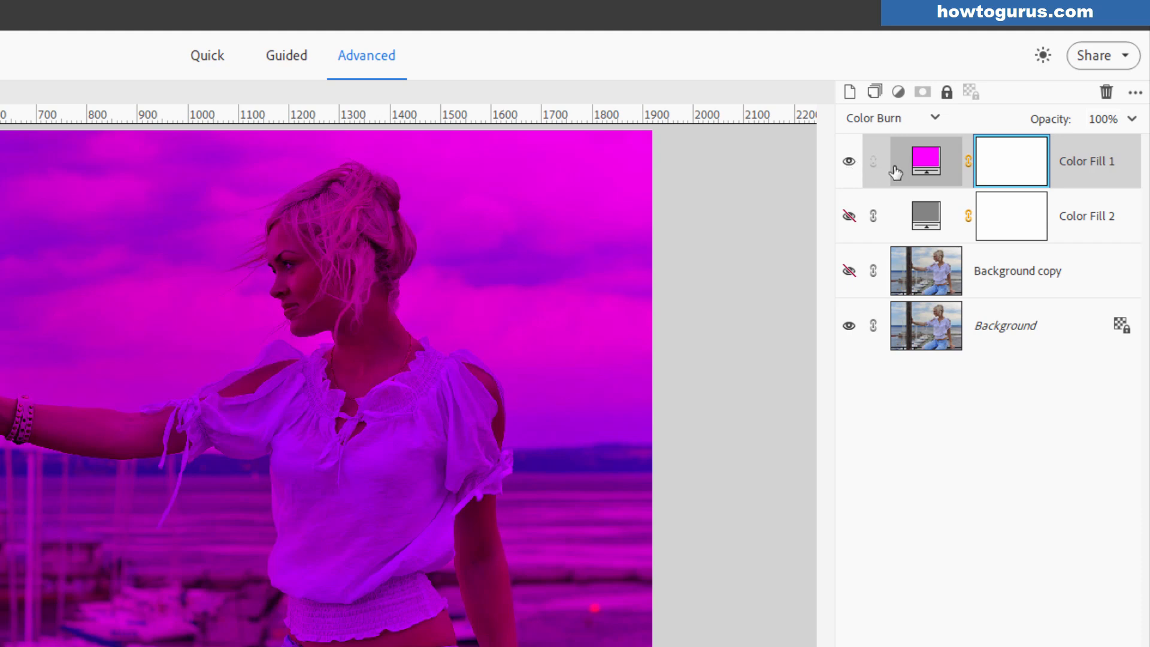
pyautogui.click(886, 118)
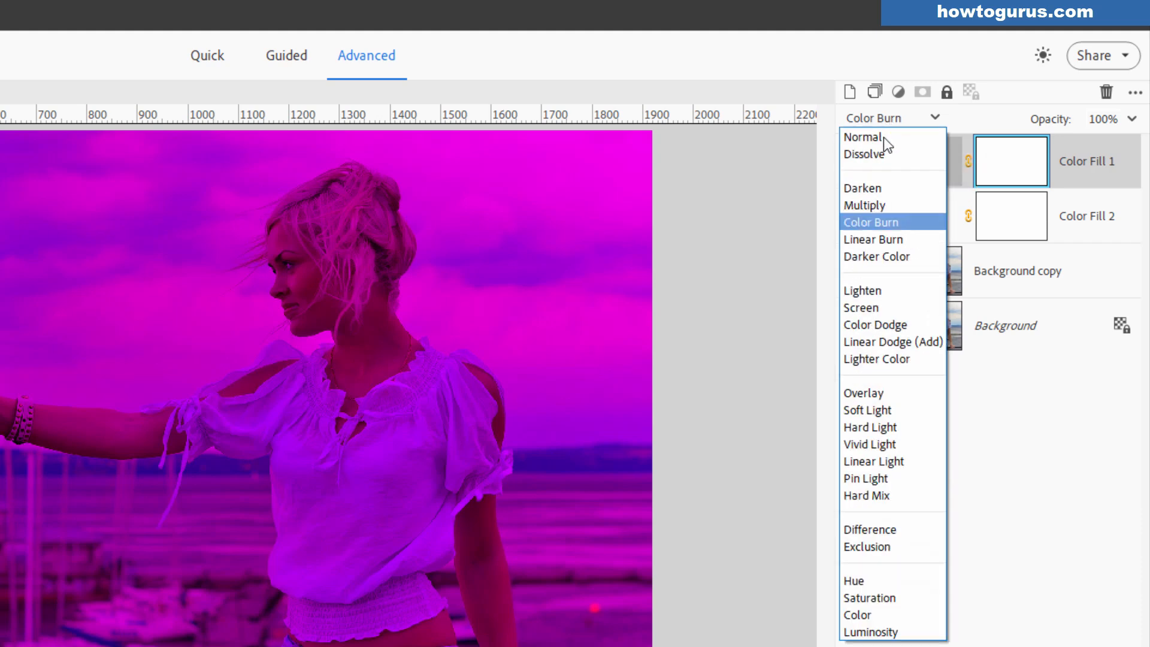
pyautogui.click(887, 240)
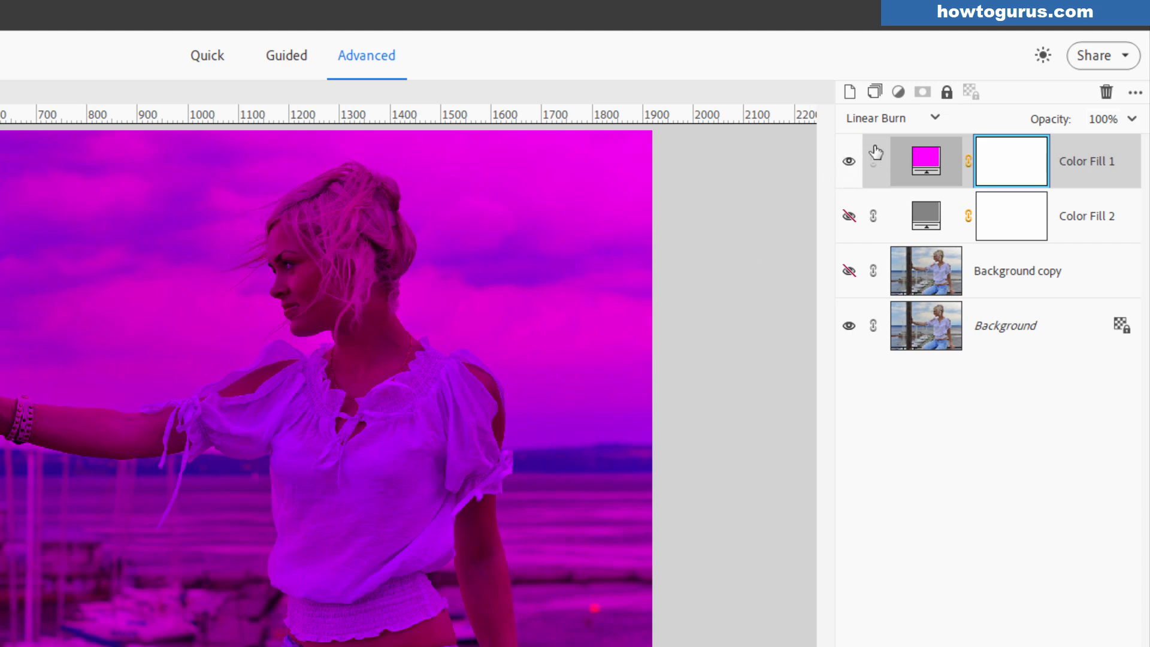
pyautogui.click(899, 121)
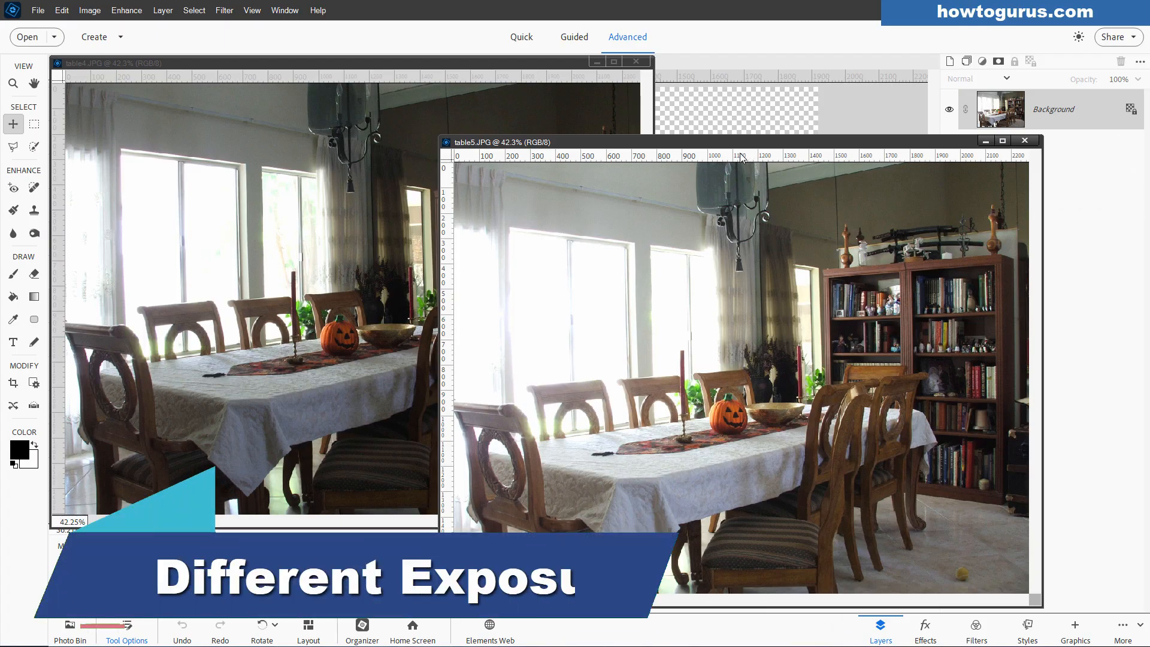
# Bring the two dining room exposures into the portrait document as layers, with the brighter Layer 1 above Layer 2
pyautogui.moveTo(726, 151); pyautogui.dragTo(786, 174)
pyautogui.click(696, 135)
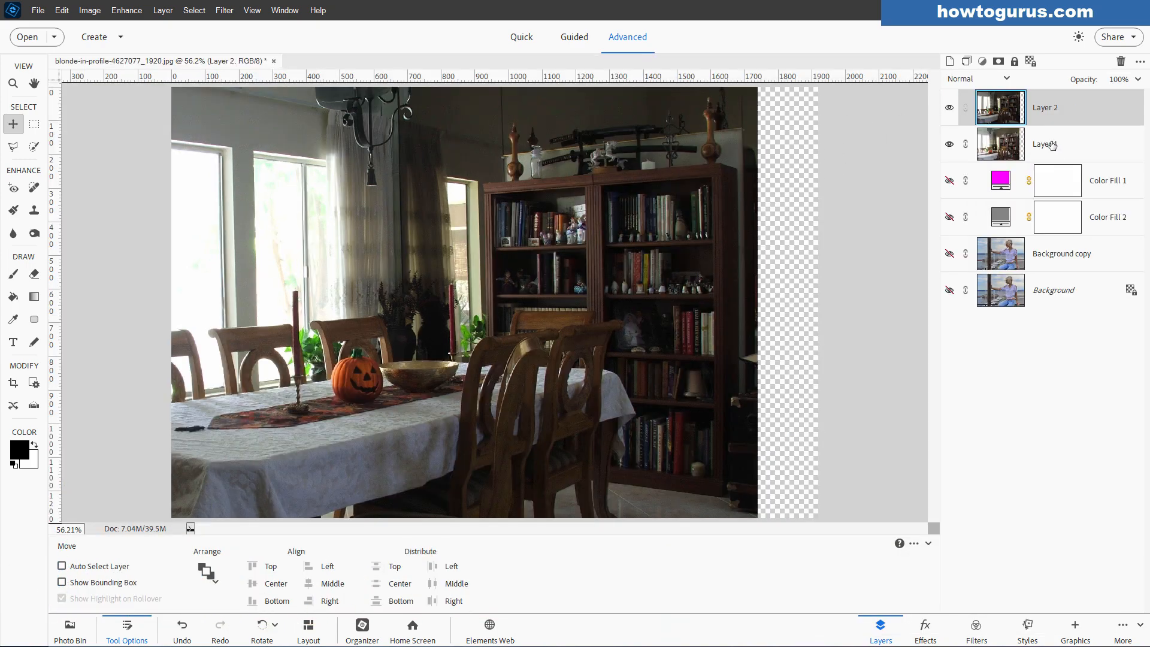
pyautogui.click(1052, 149)
pyautogui.moveTo(1068, 102); pyautogui.dragTo(1015, 142)
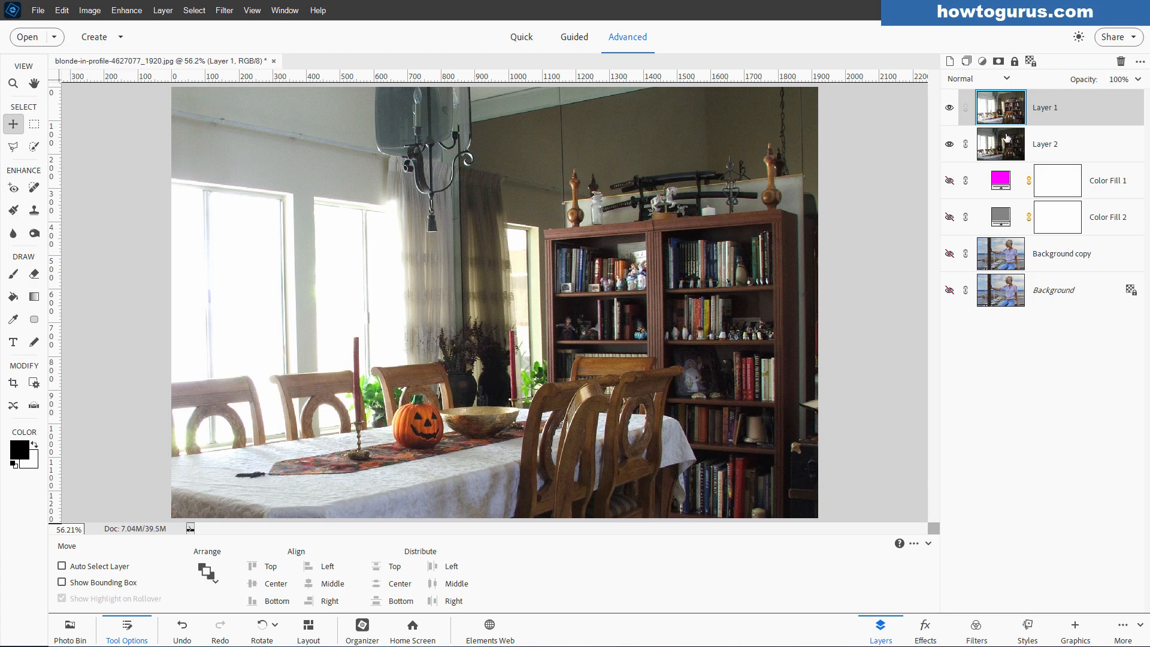
# Try the Darken, Multiply and Color Burn blend modes on Layer 1
pyautogui.click(968, 82)
pyautogui.click(966, 127)
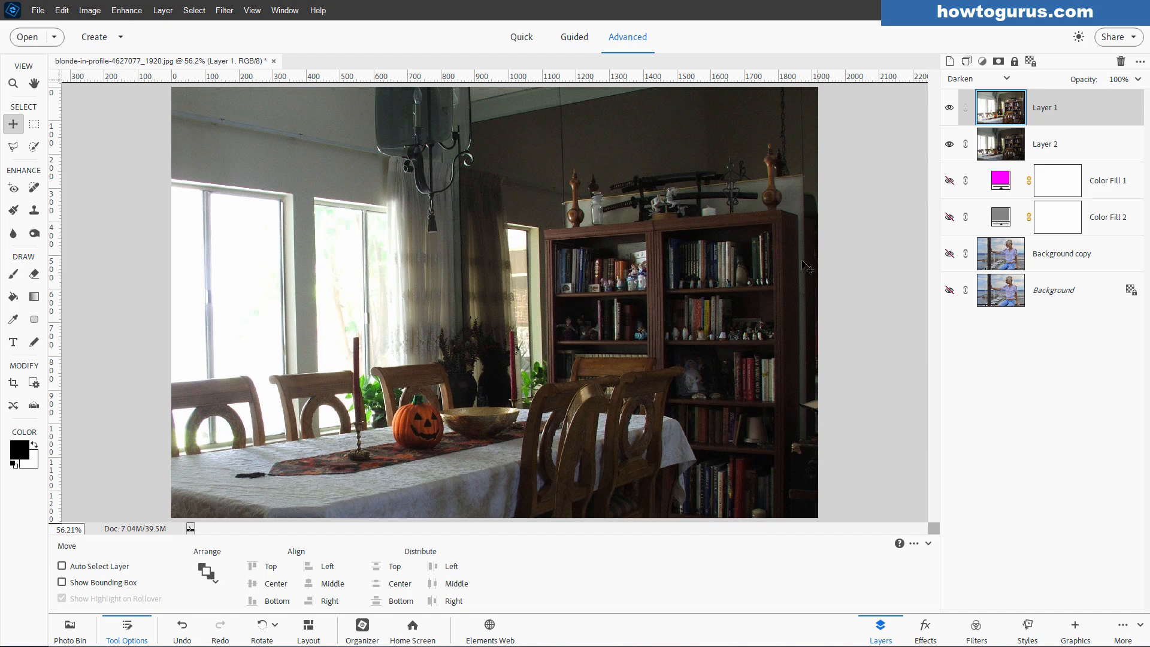
pyautogui.click(968, 80)
pyautogui.click(973, 138)
pyautogui.click(976, 146)
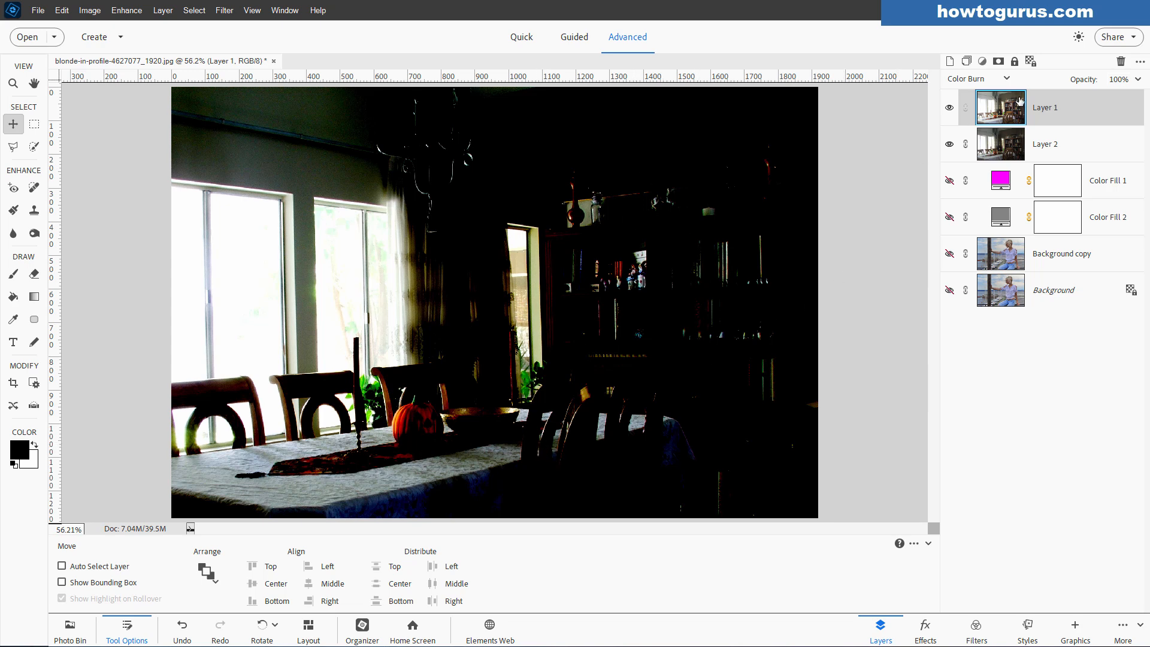
# Try Linear Burn and Darker Color on Layer 1, and return its blend mode to Normal
pyautogui.click(998, 84)
pyautogui.click(970, 161)
pyautogui.click(976, 78)
pyautogui.click(965, 173)
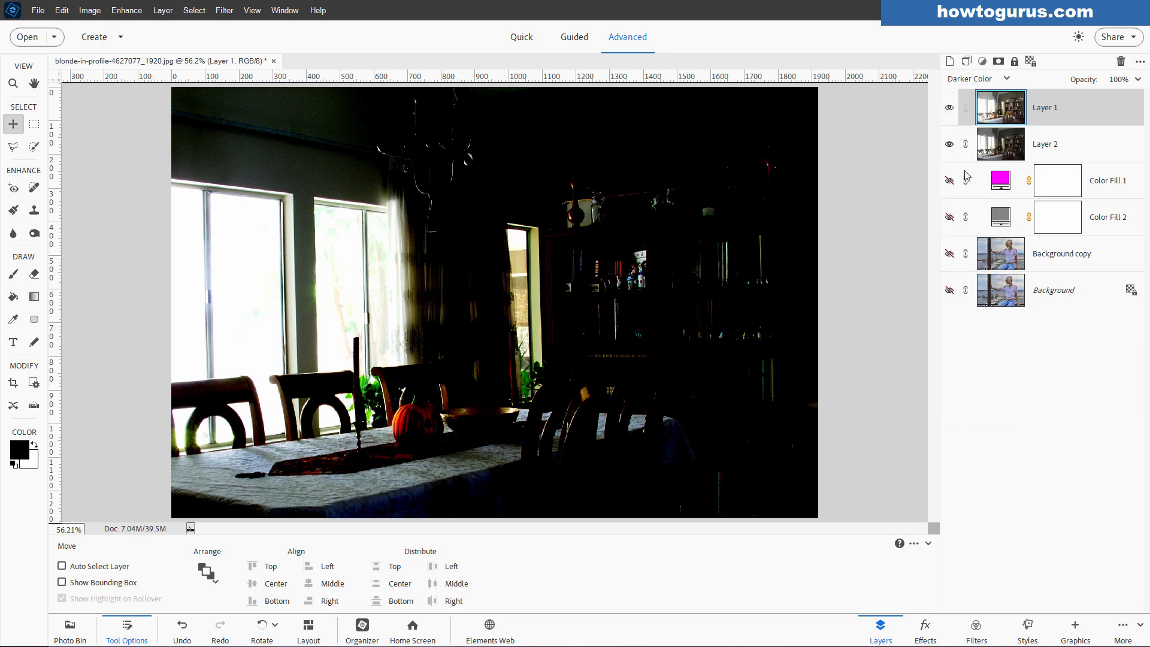
pyautogui.click(976, 78)
pyautogui.click(978, 94)
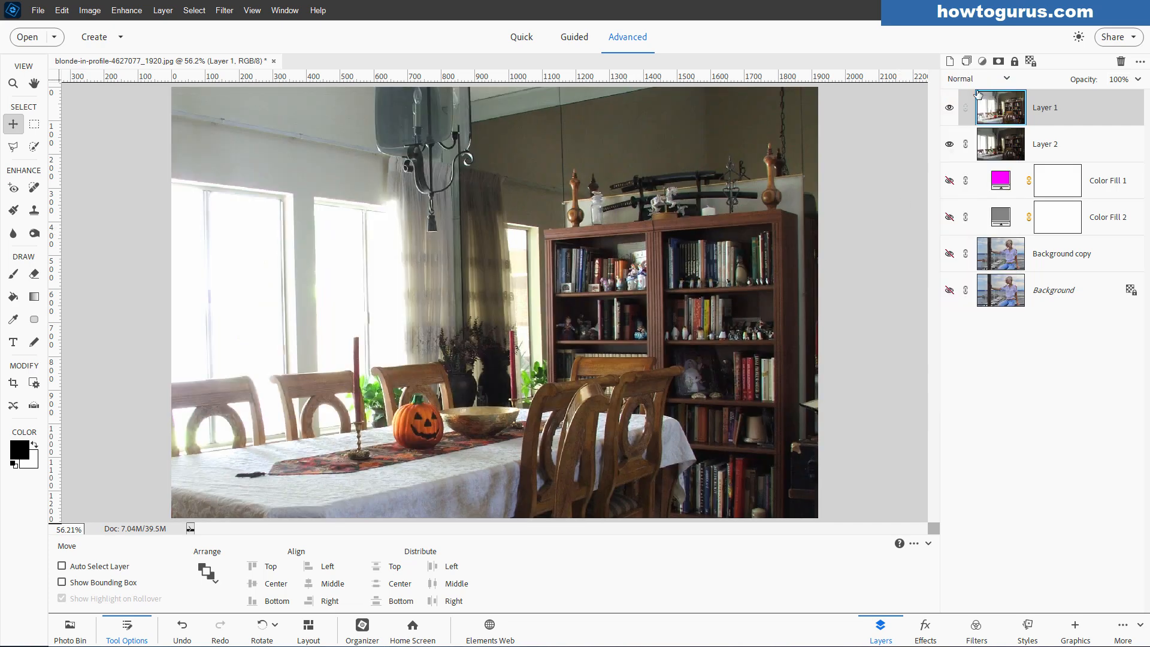
# Set Layer 1's blend mode to Darker Color and switch visibility from the two dining room layers to the Background layer
pyautogui.click(975, 82)
pyautogui.click(983, 173)
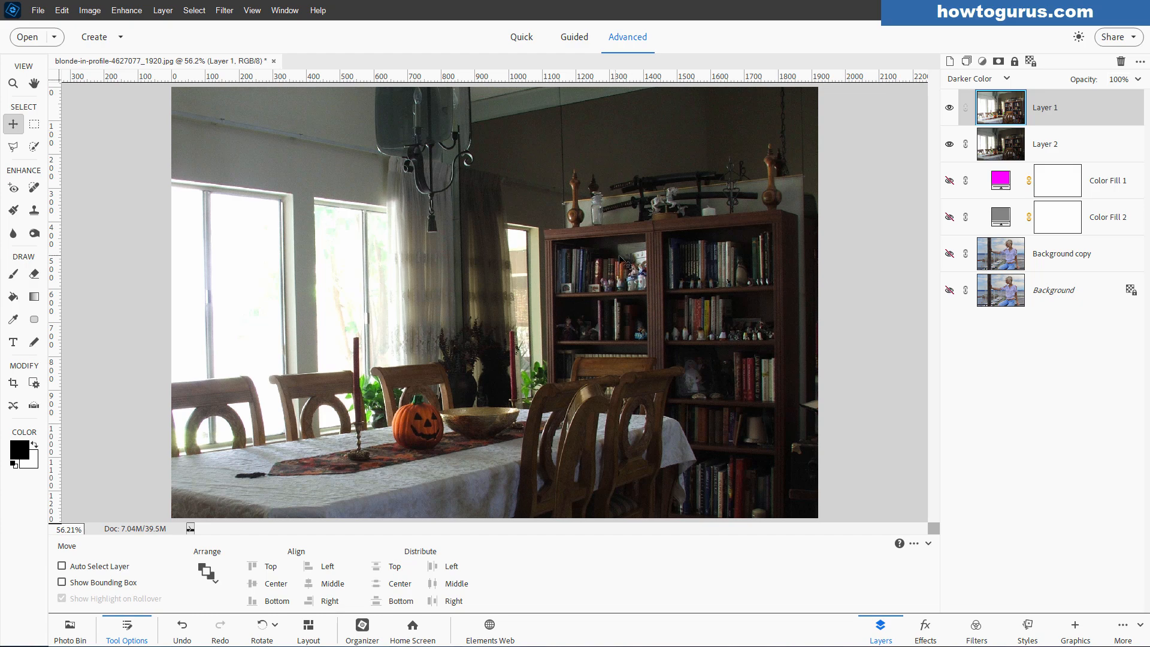
pyautogui.click(949, 107)
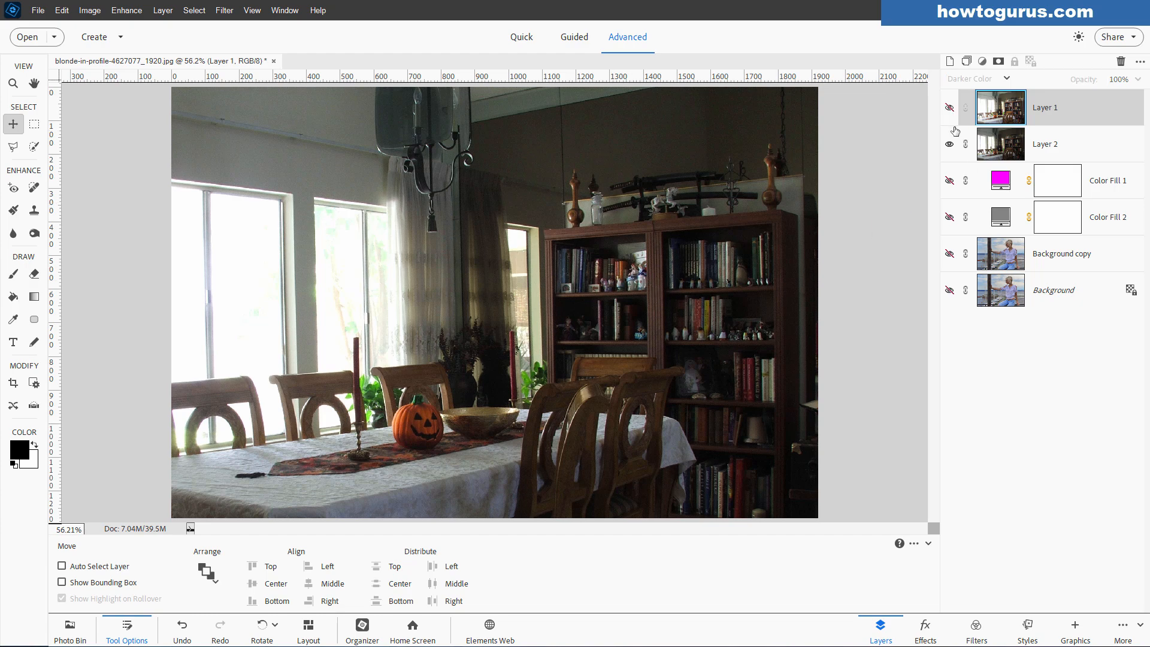
pyautogui.click(949, 143)
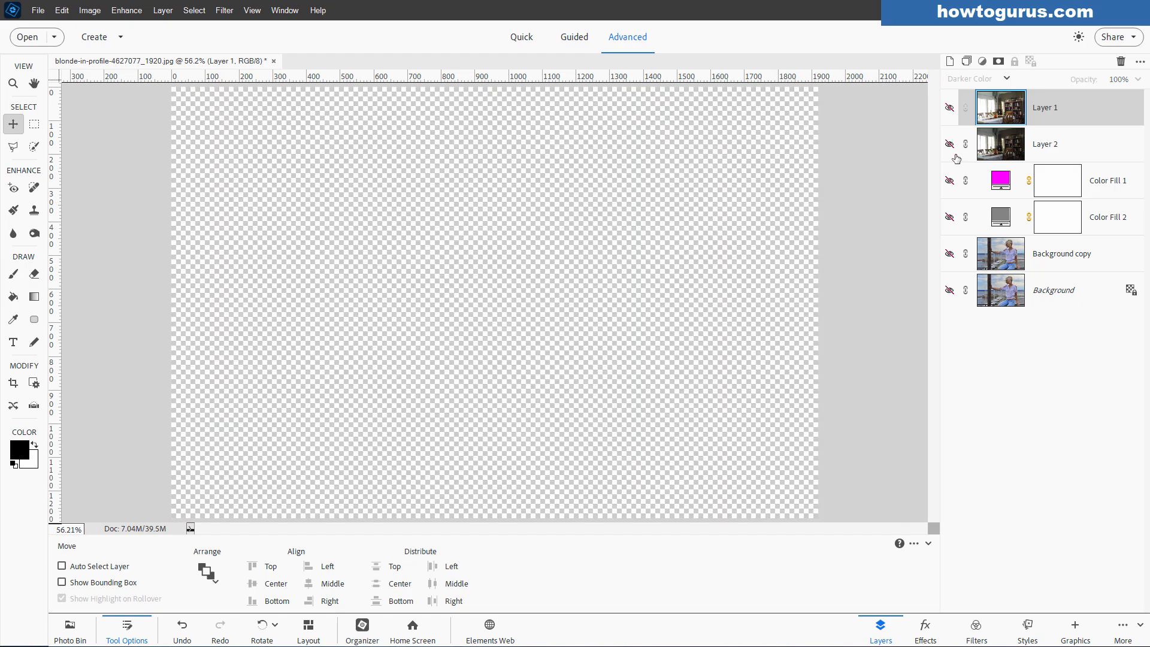
pyautogui.click(950, 290)
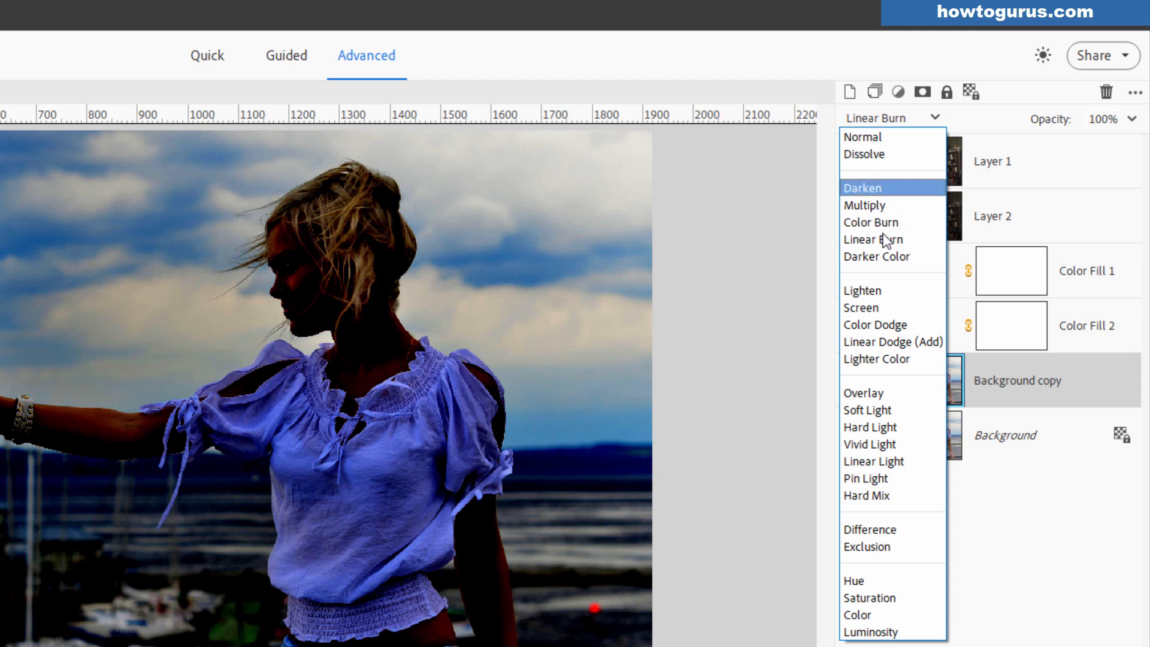
# Set Background copy's blend mode to Lighten and compare the photo with that layer hidden and shown
pyautogui.click(865, 291)
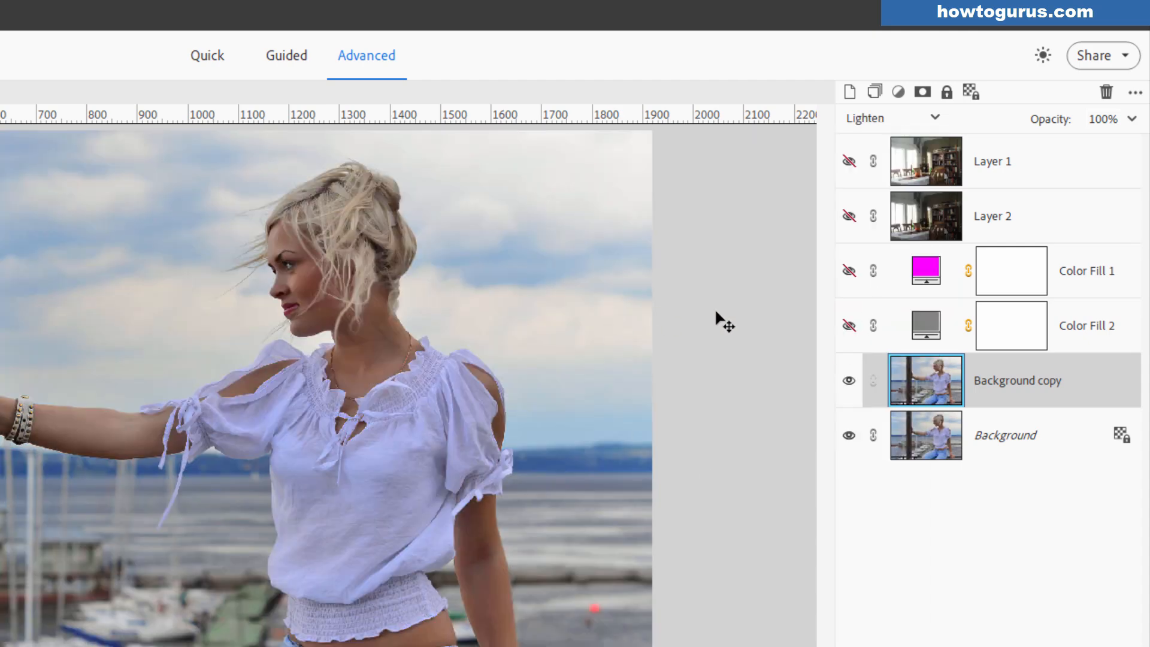
pyautogui.click(881, 119)
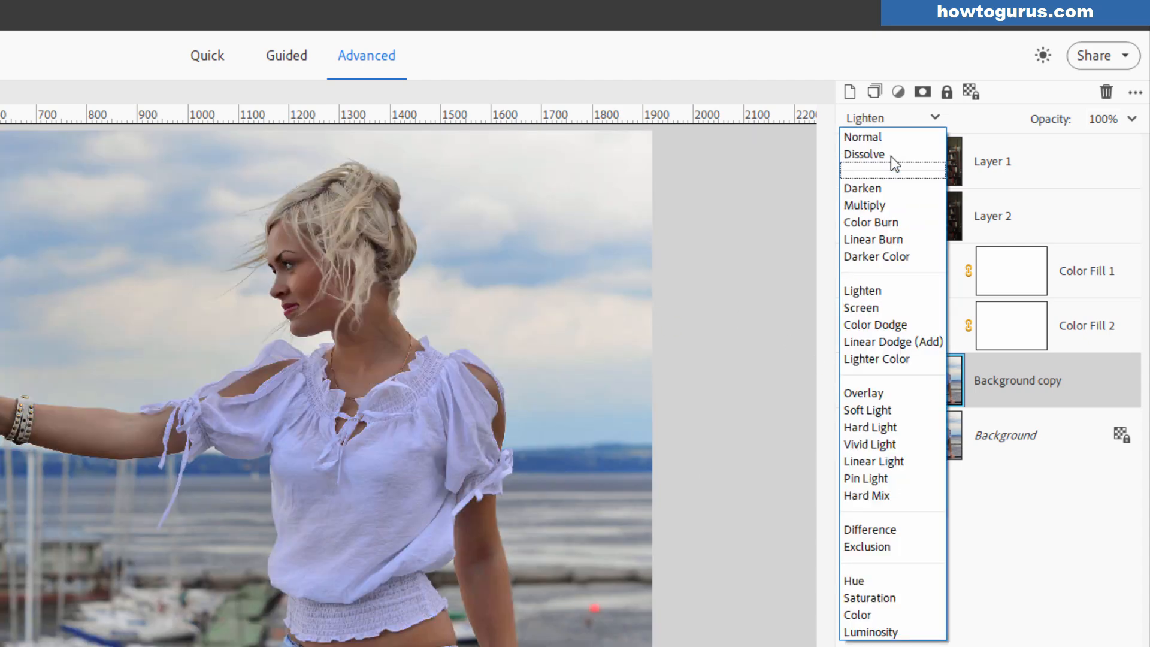
pyautogui.click(878, 120)
pyautogui.click(850, 381)
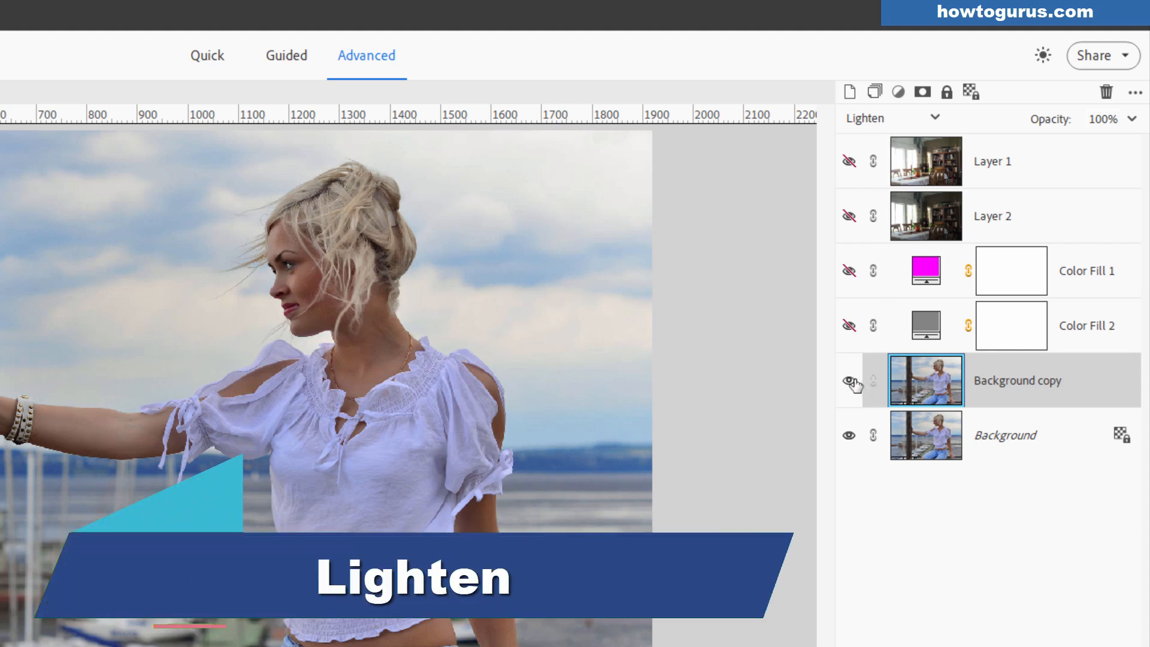
pyautogui.click(850, 381)
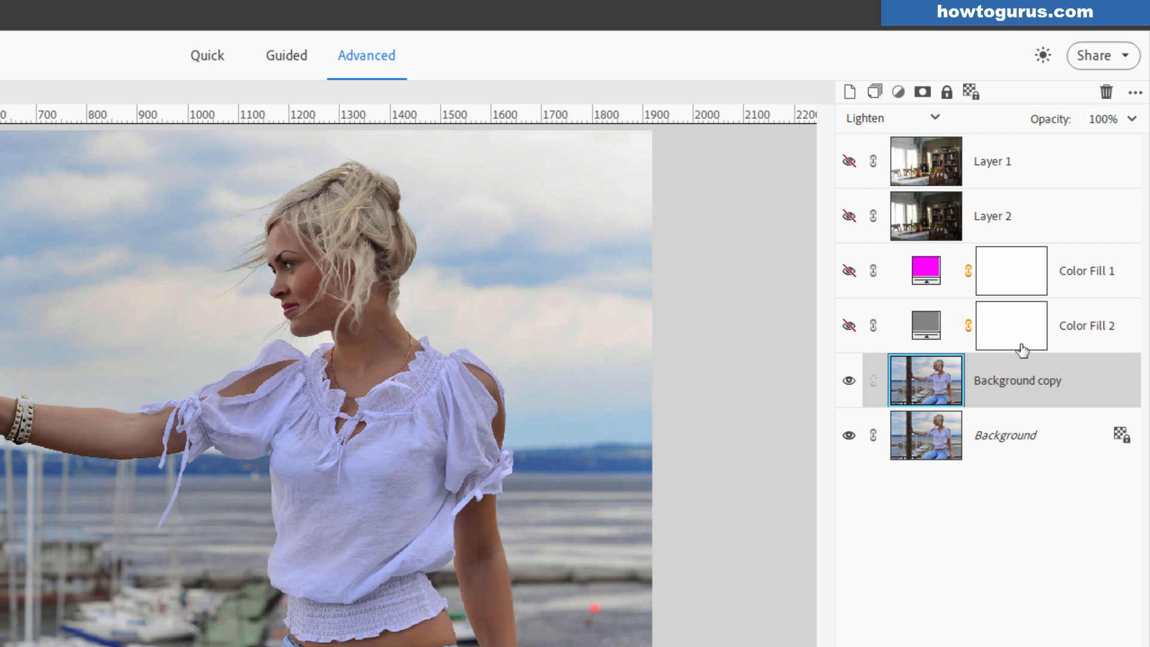
# Show the magenta Color Fill 1 layer and set its blend mode to Lighten
pyautogui.click(850, 271)
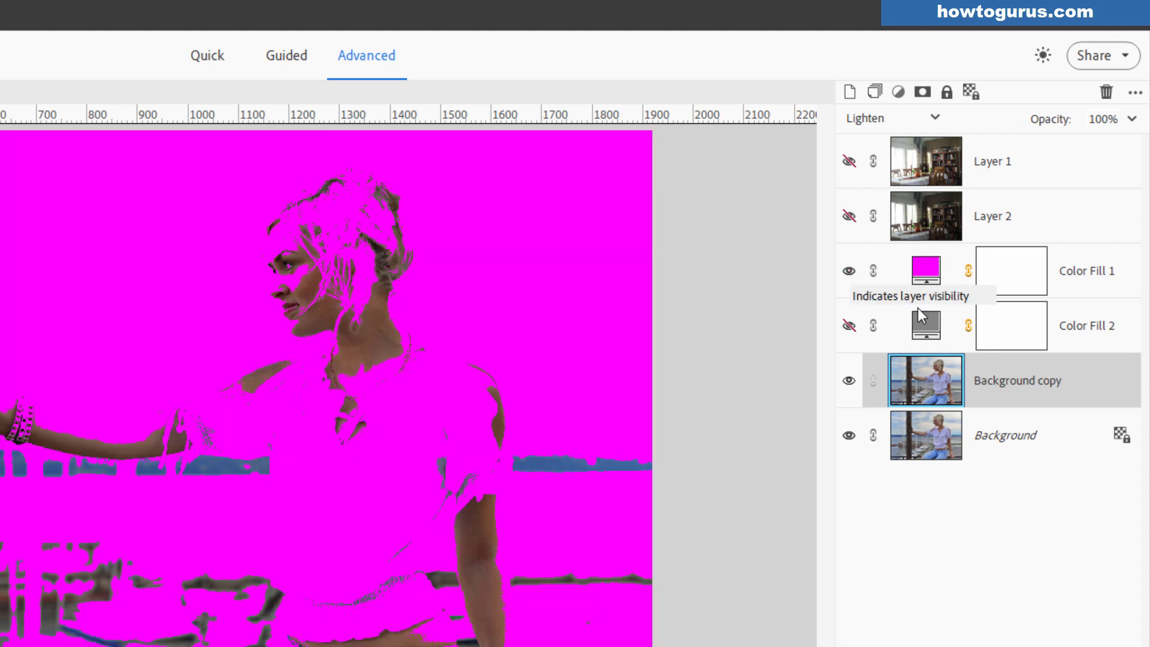
pyautogui.click(898, 279)
pyautogui.click(886, 118)
pyautogui.click(863, 295)
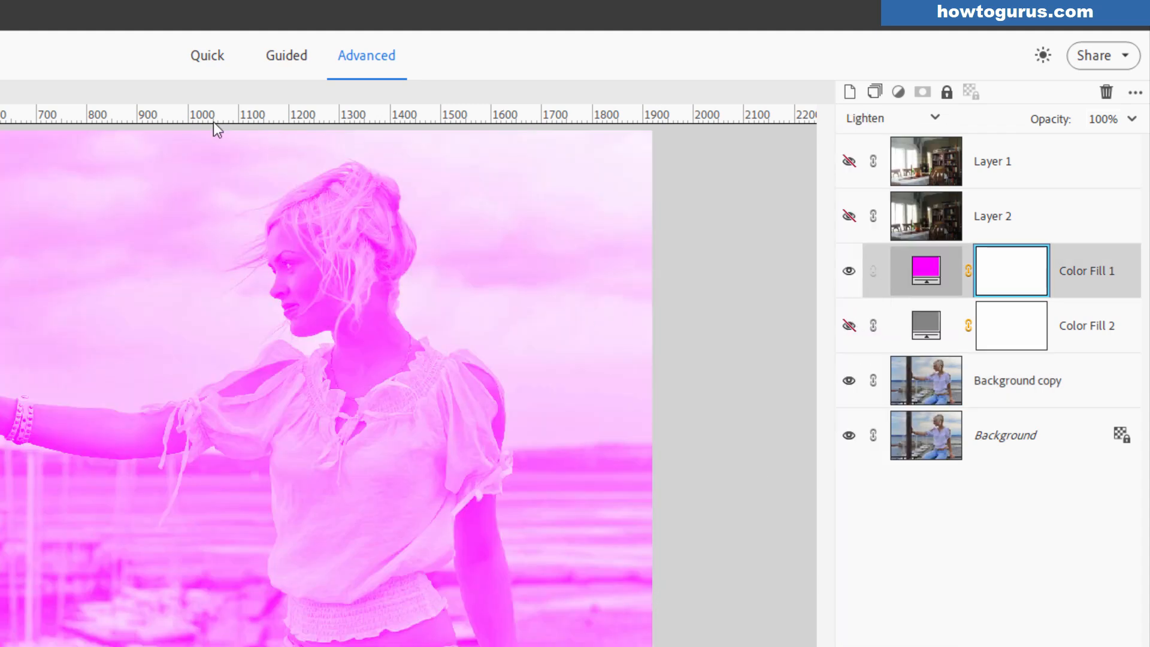
# Alternate Color Fill 1 between the Screen and Lighten blend modes to compare them, ending on Lighten
pyautogui.click(860, 124)
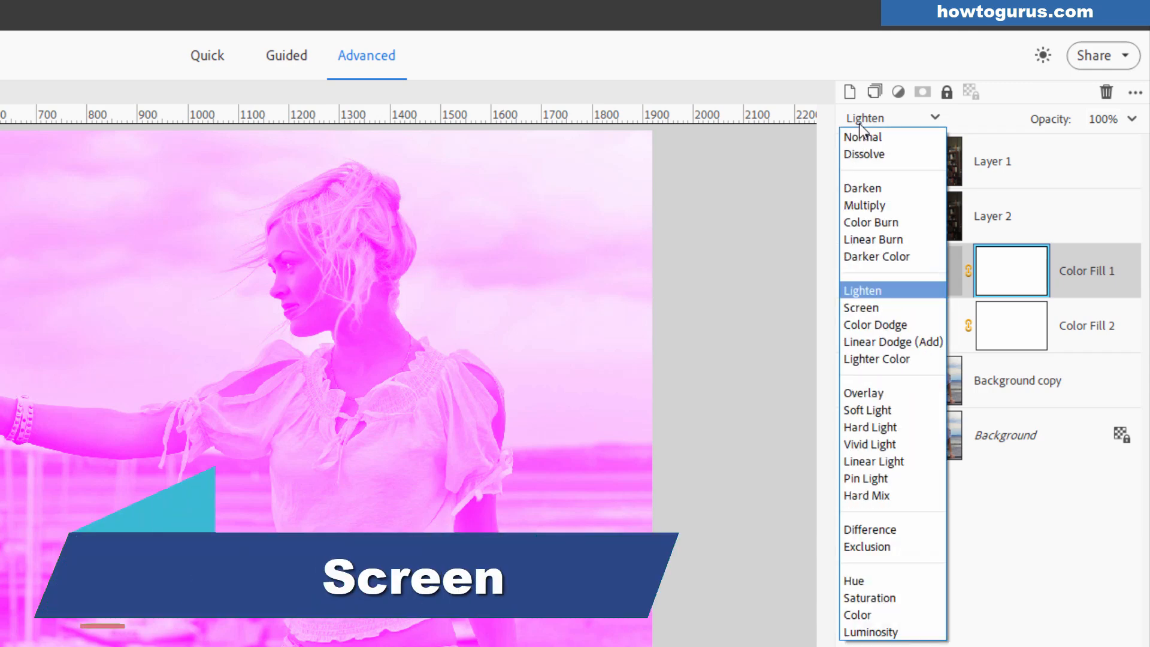
pyautogui.click(864, 310)
pyautogui.click(867, 126)
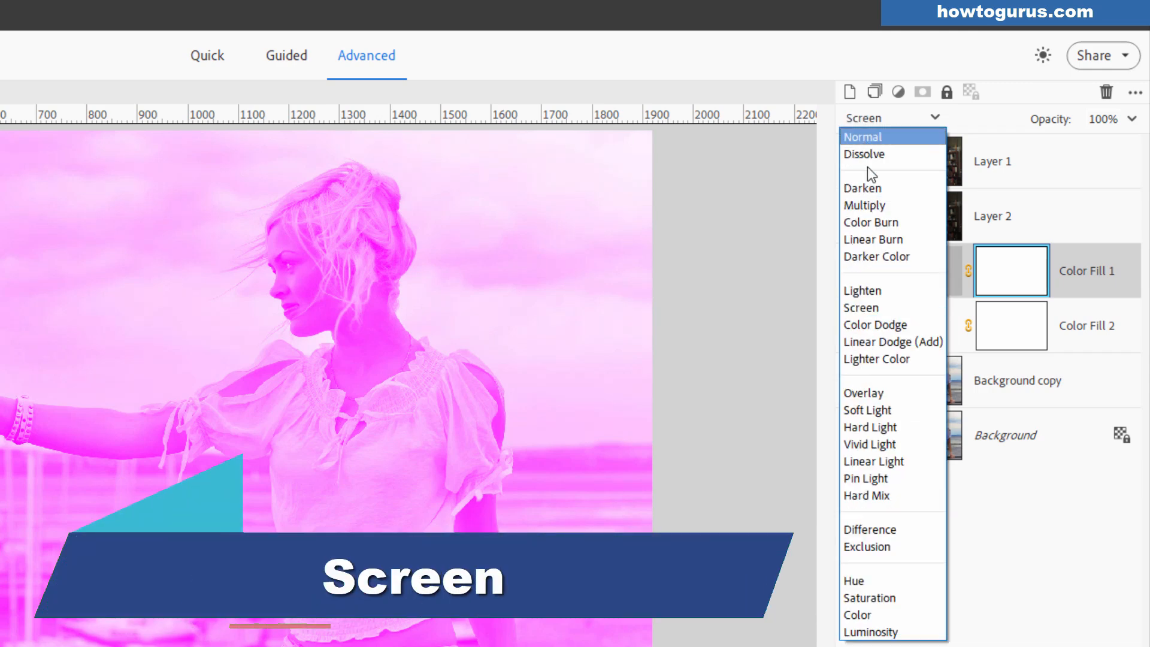
pyautogui.click(871, 289)
pyautogui.click(869, 126)
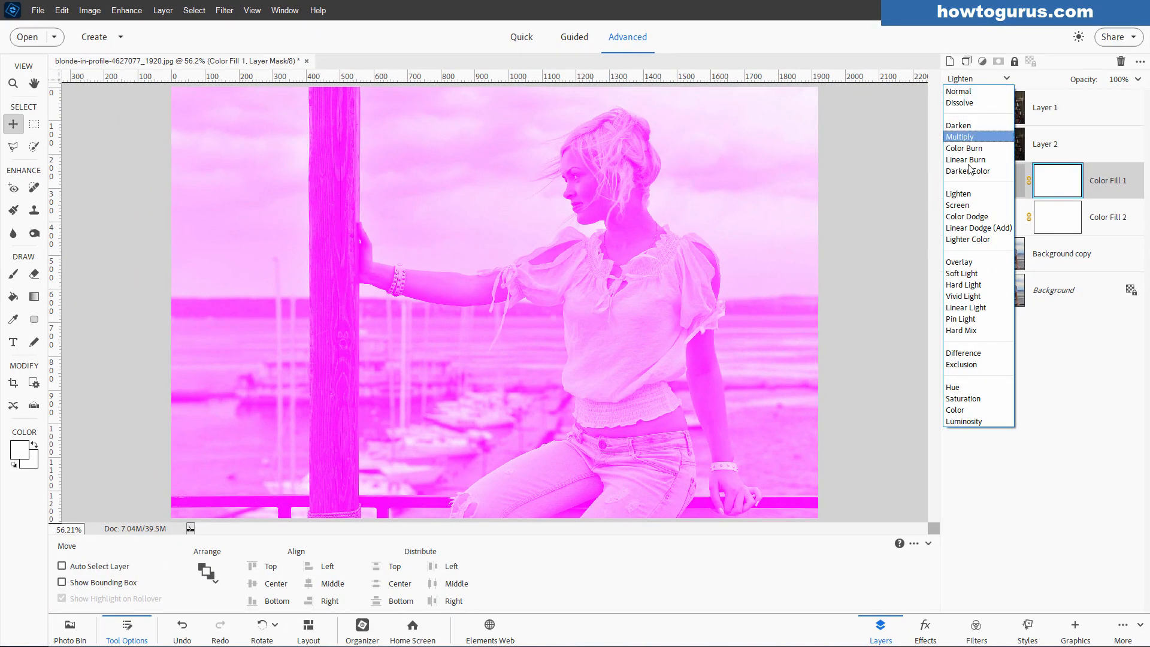
pyautogui.click(945, 220)
pyautogui.click(975, 82)
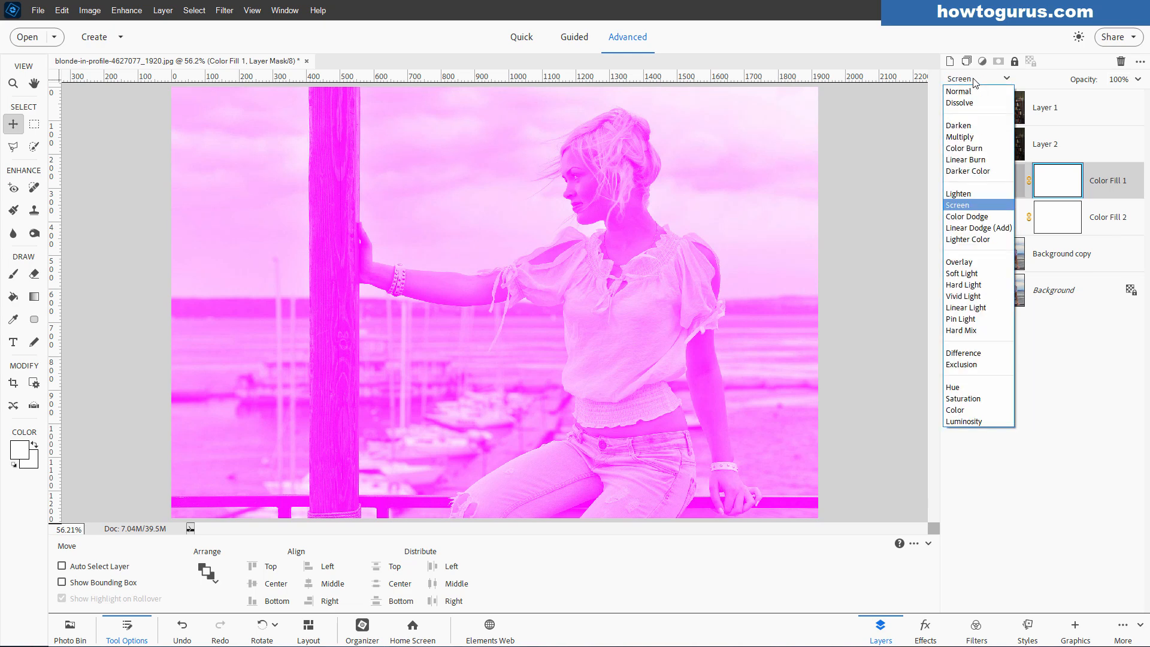
pyautogui.click(967, 195)
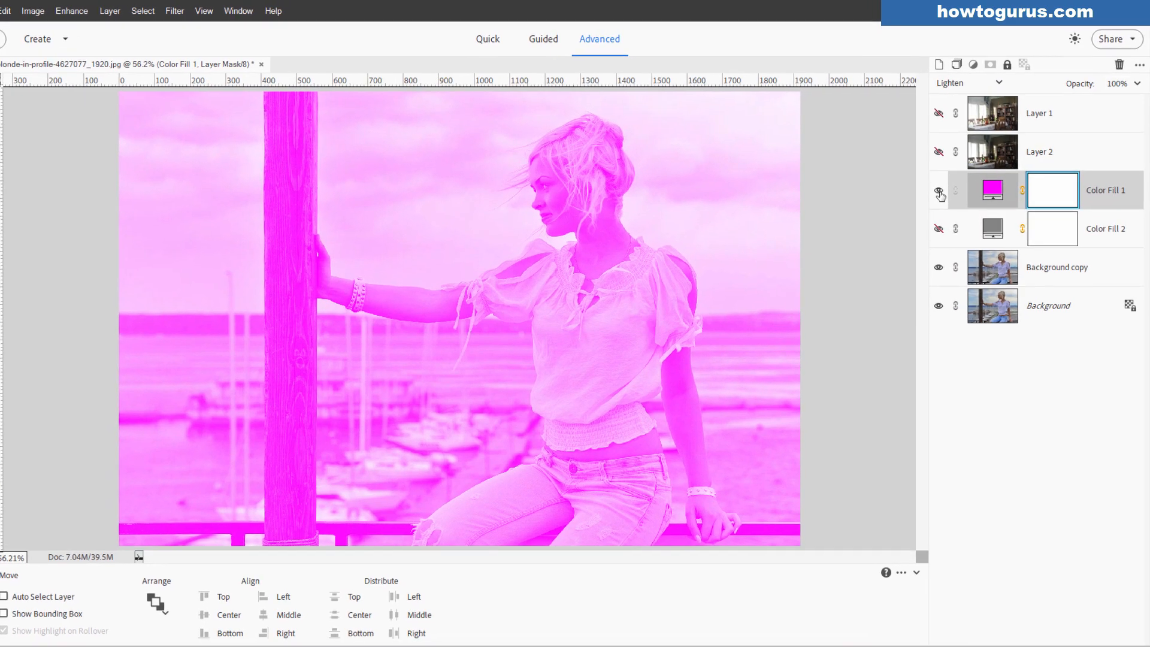
# Hide Color Fill 1 and compare Screen with Lighten on Background copy, ending on Screen
pyautogui.click(949, 181)
pyautogui.click(1034, 261)
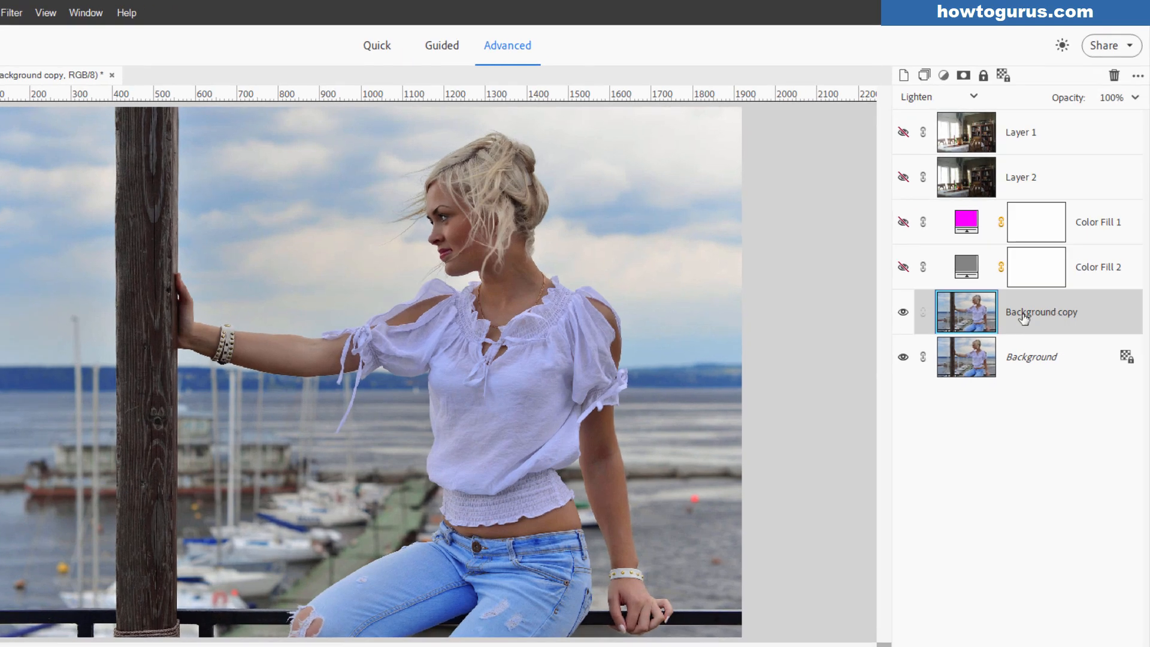
pyautogui.click(936, 97)
pyautogui.click(941, 249)
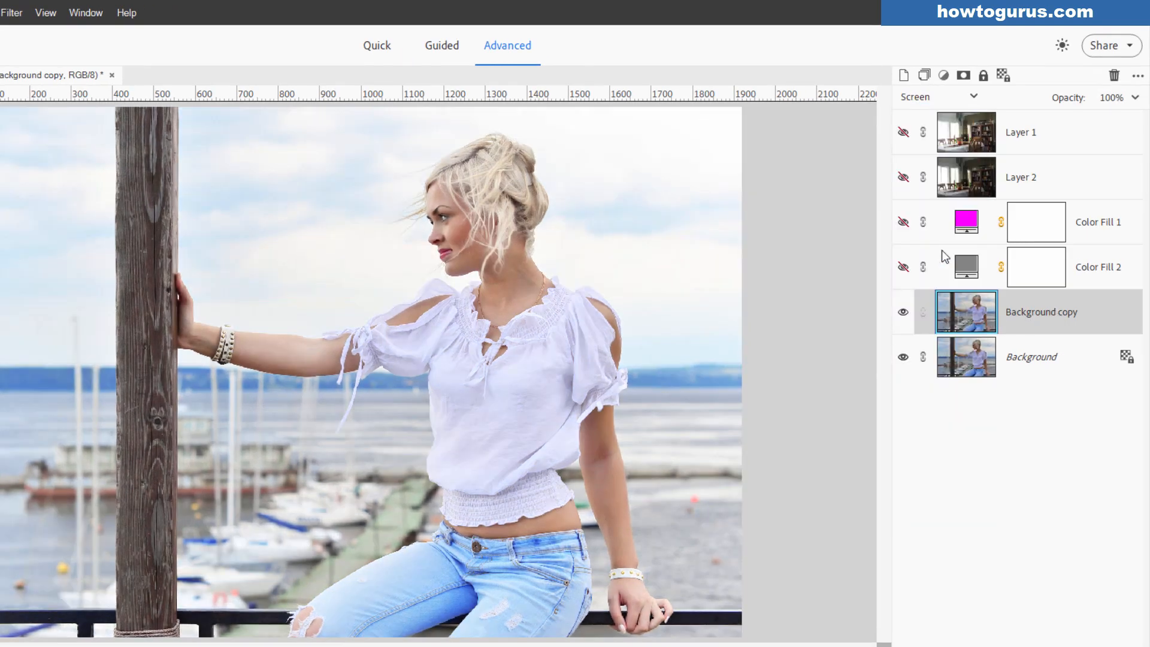
pyautogui.click(936, 97)
pyautogui.click(930, 236)
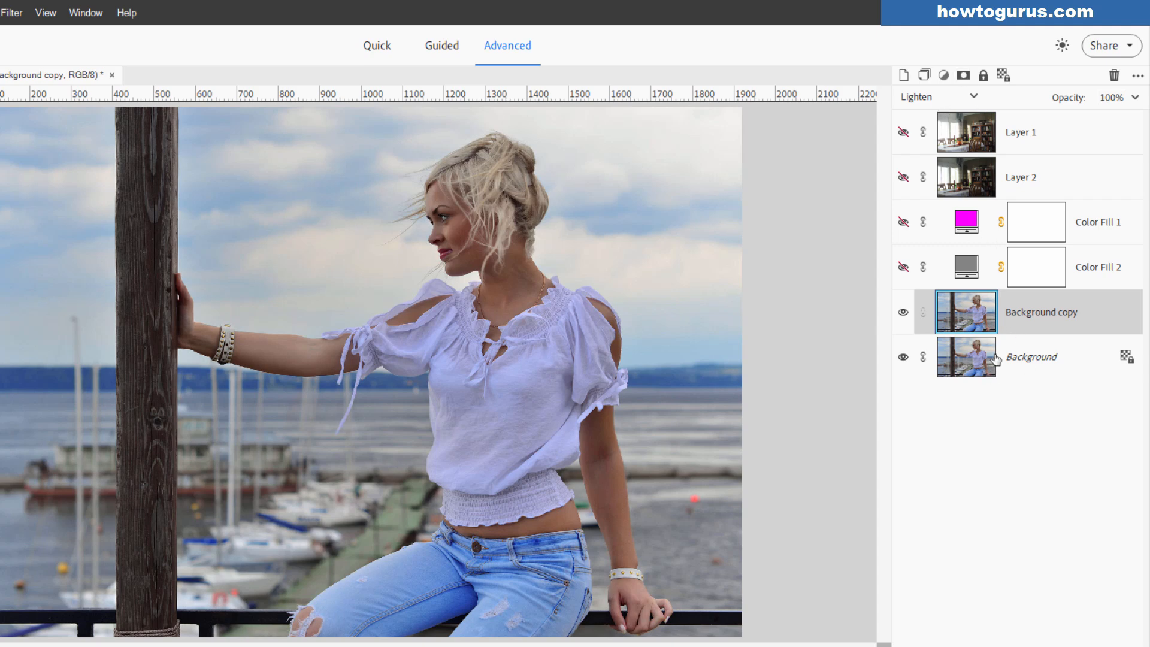
pyautogui.click(924, 99)
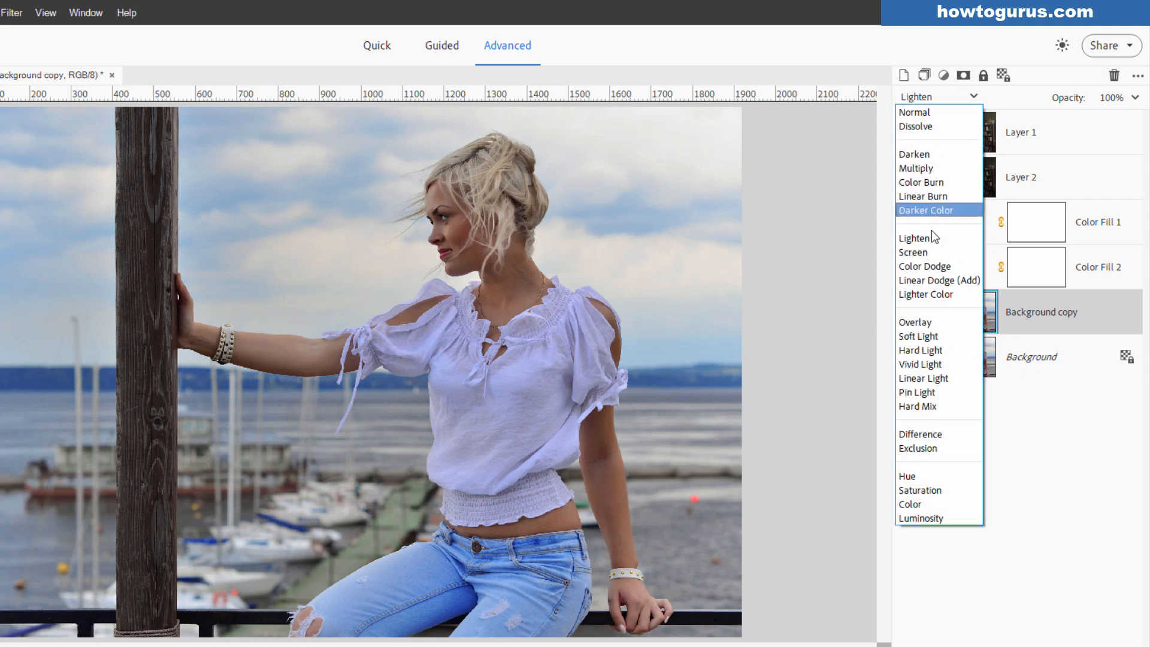
pyautogui.click(932, 250)
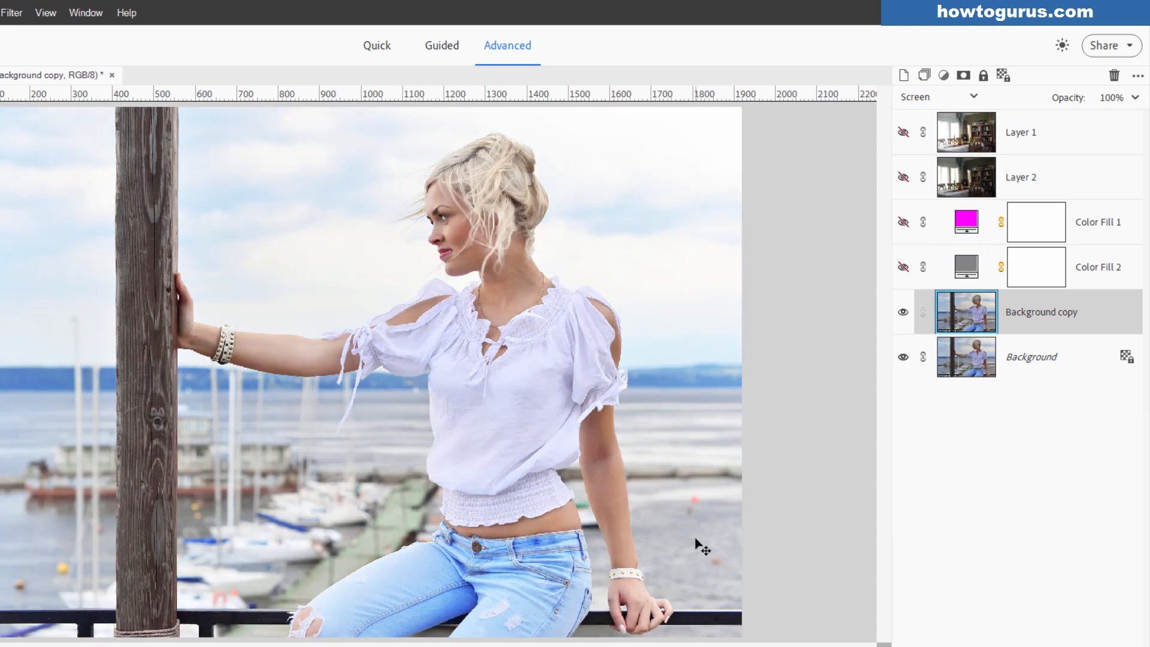
# Try Multiply on Background copy as the counterpart of Screen, and return its blend mode to Screen
pyautogui.click(934, 97)
pyautogui.click(954, 171)
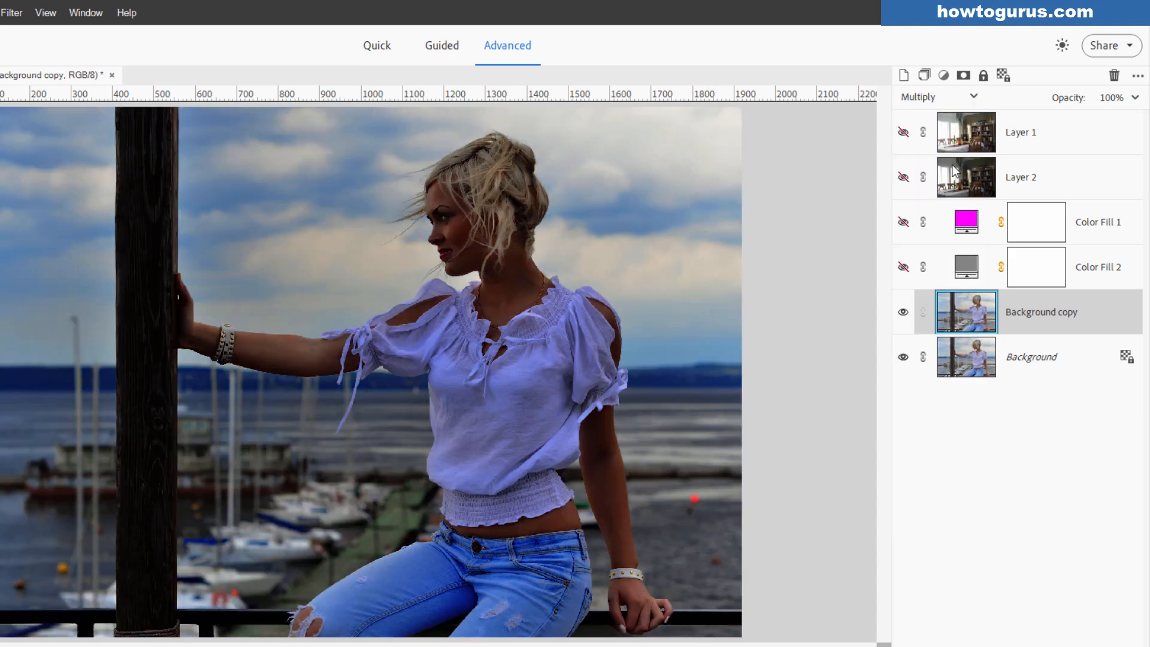
pyautogui.click(927, 99)
pyautogui.click(930, 250)
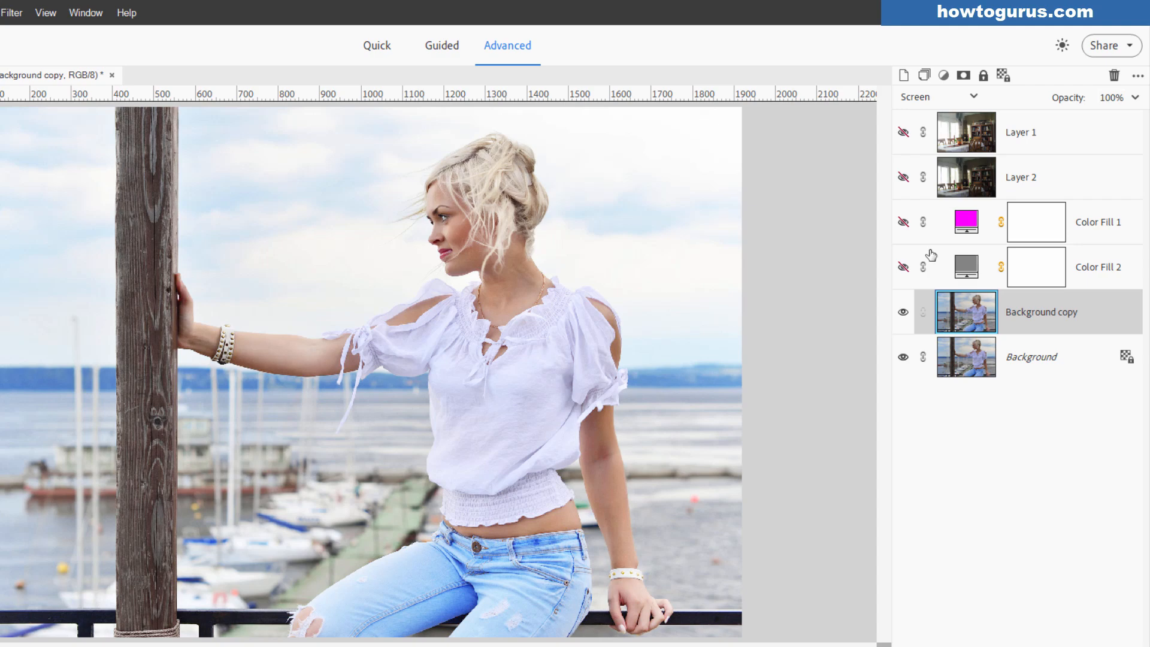
# Set Background copy's blend mode to Color Dodge, comparing it with Color Burn before returning to Color Dodge
pyautogui.click(958, 96)
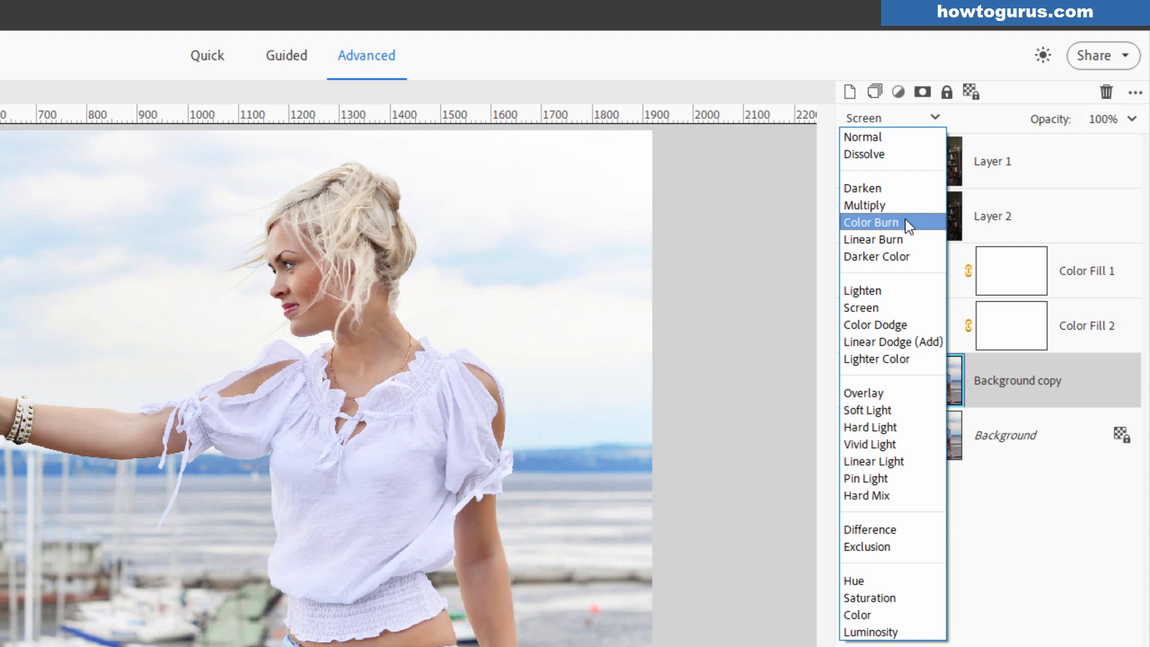
pyautogui.click(881, 329)
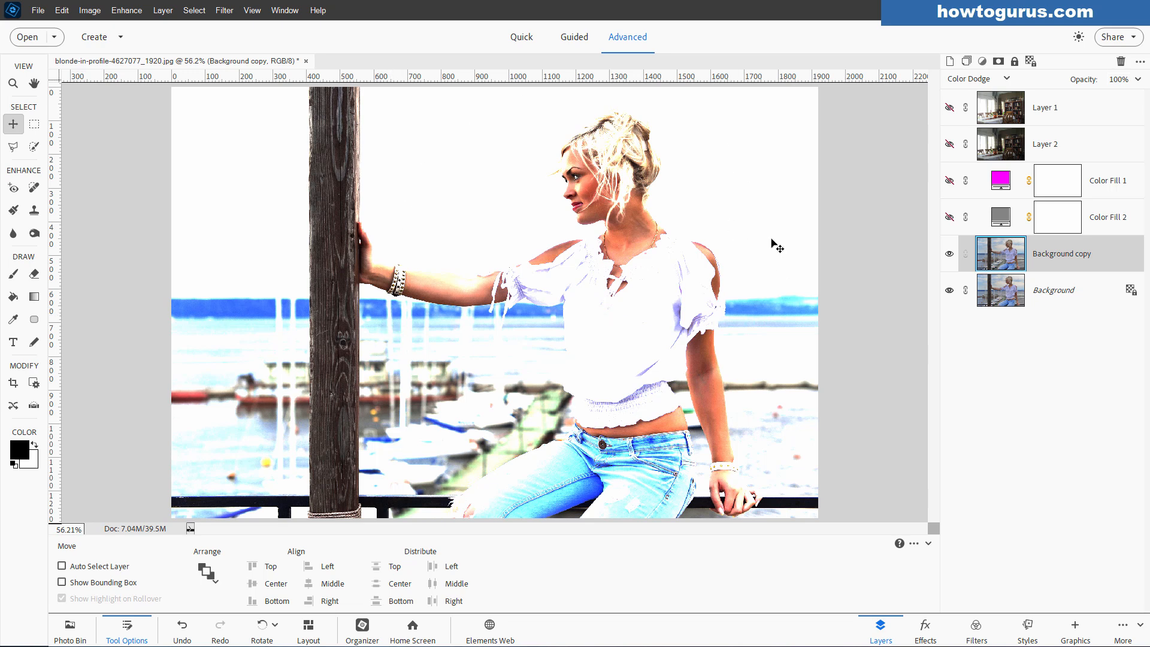
pyautogui.click(990, 79)
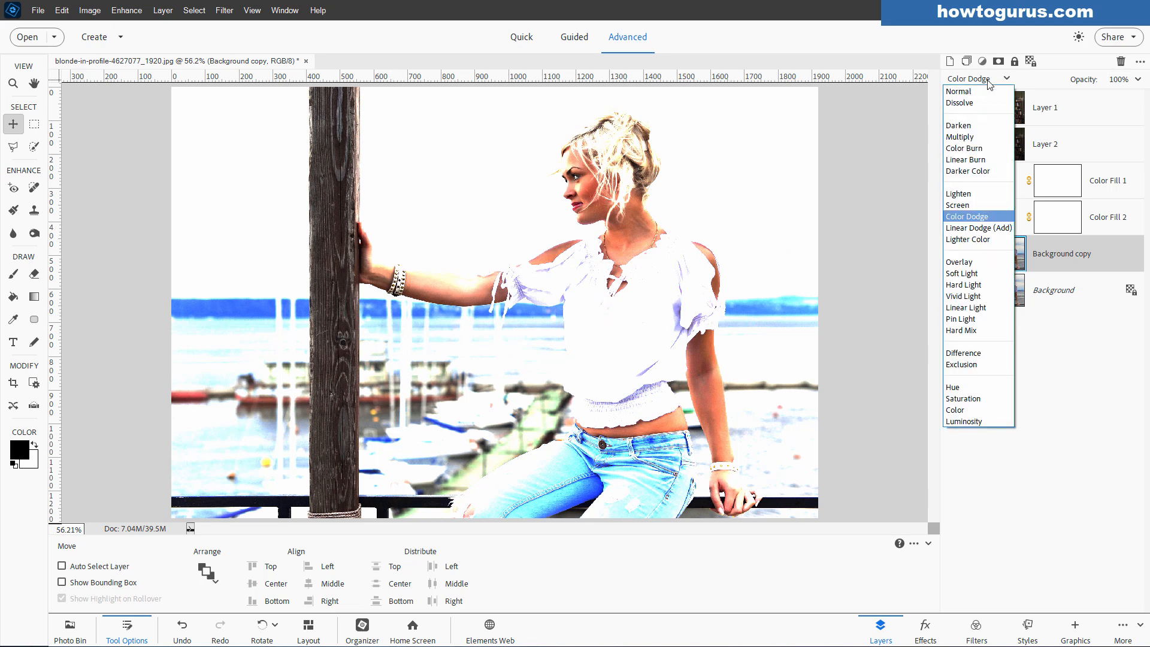
pyautogui.click(966, 148)
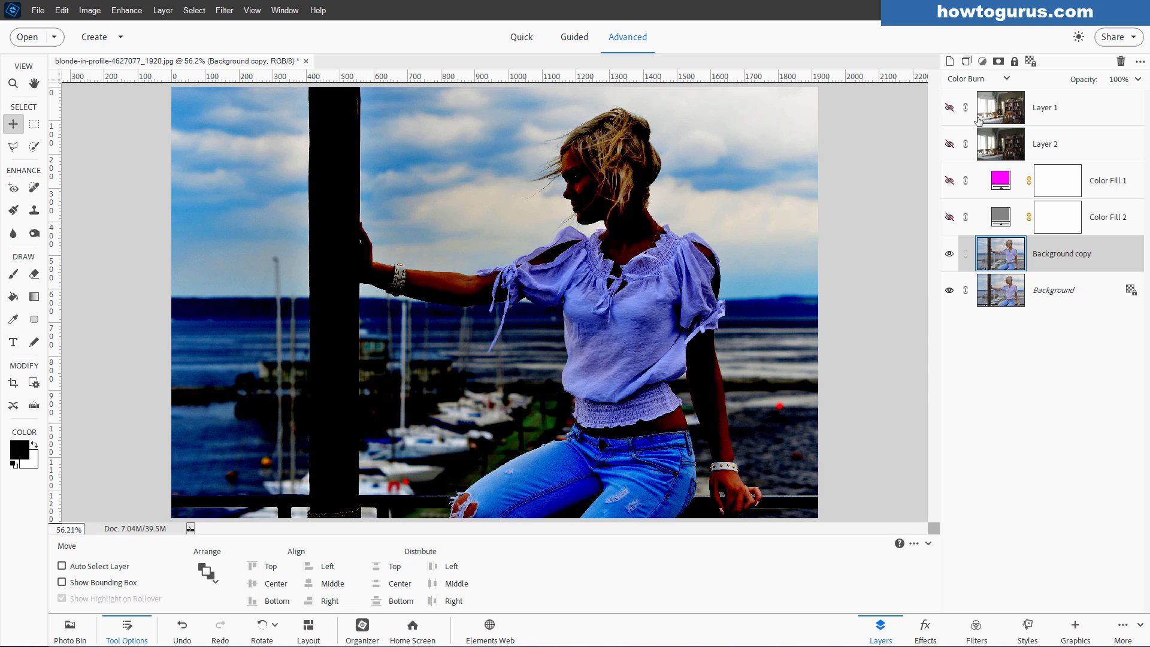
pyautogui.click(975, 80)
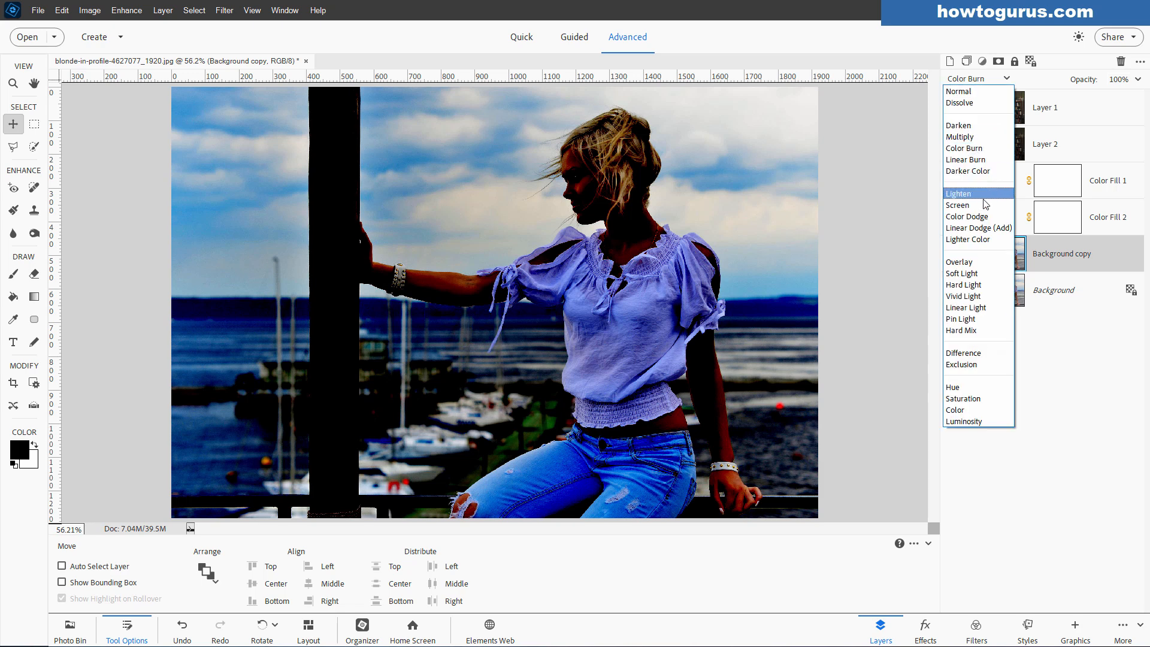
pyautogui.click(970, 216)
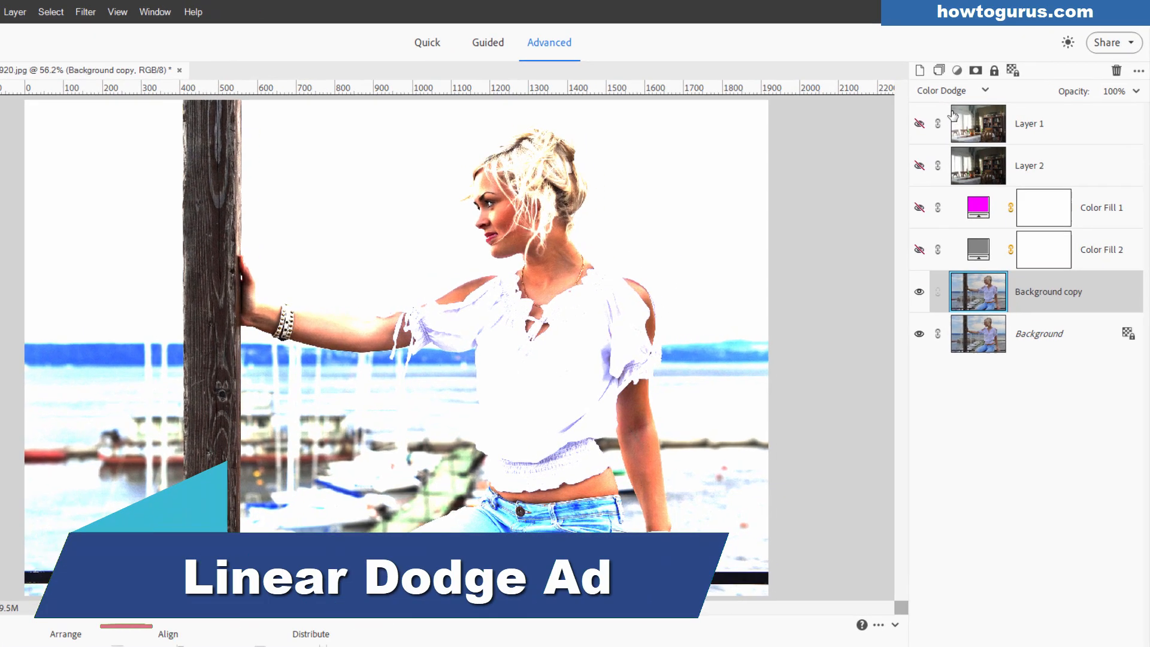
# Alternate Background copy between the Color Burn and Linear Burn blend modes to compare them, ending on Color Burn
pyautogui.click(981, 79)
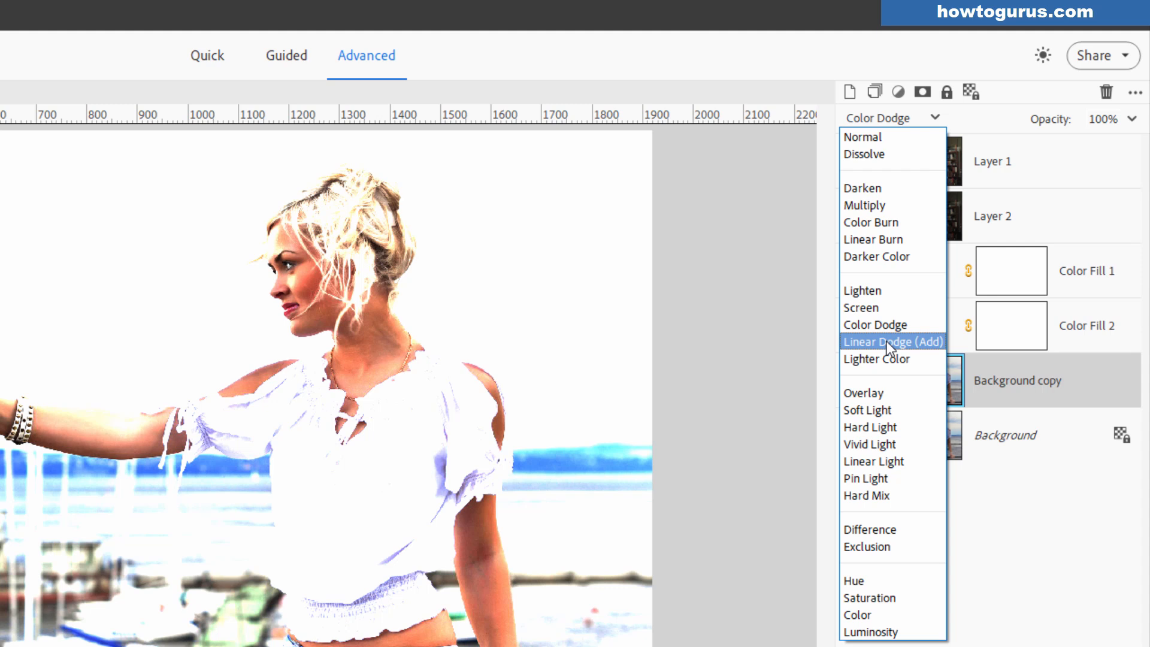
pyautogui.click(861, 221)
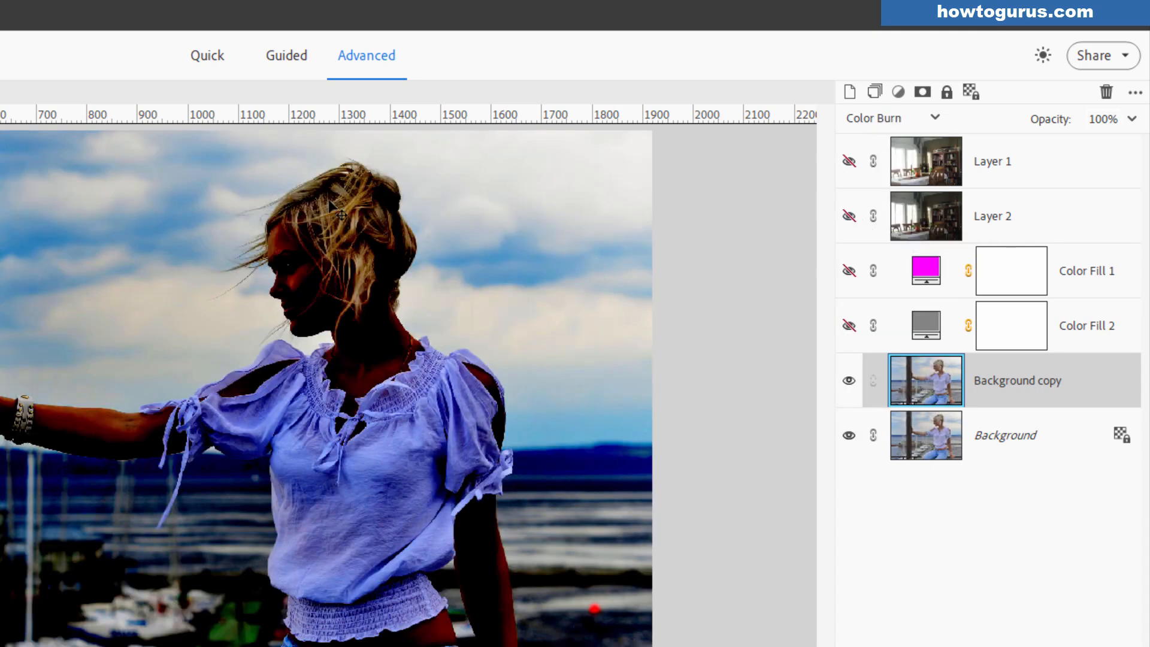
pyautogui.click(878, 120)
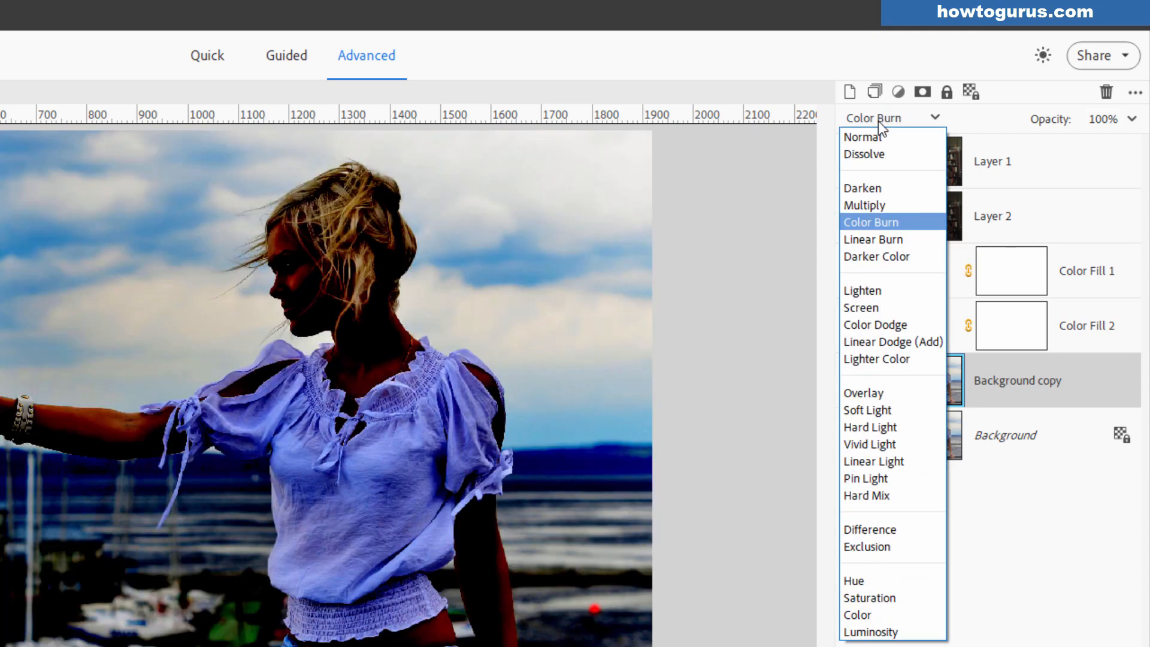
pyautogui.click(878, 242)
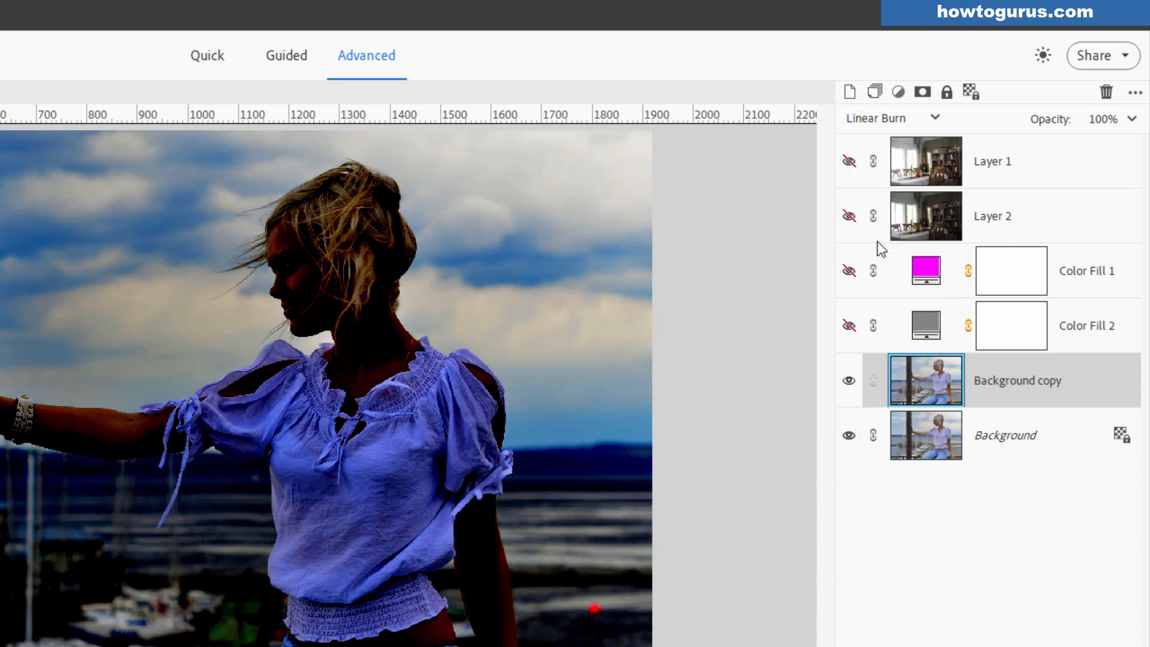
pyautogui.click(868, 123)
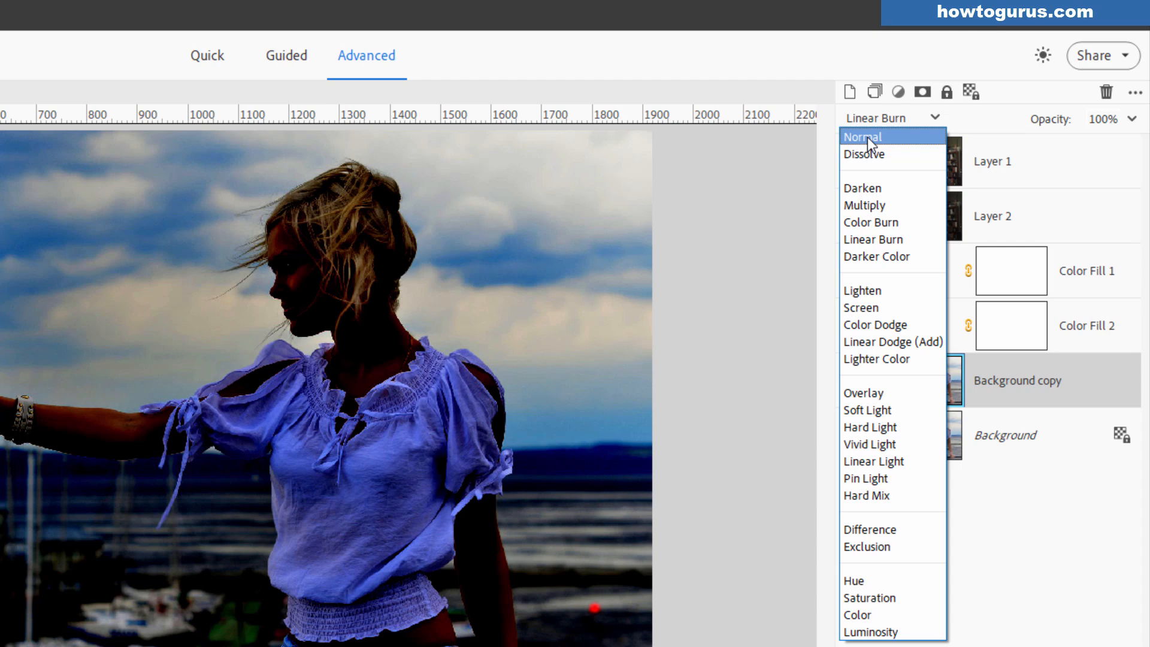
pyautogui.click(885, 223)
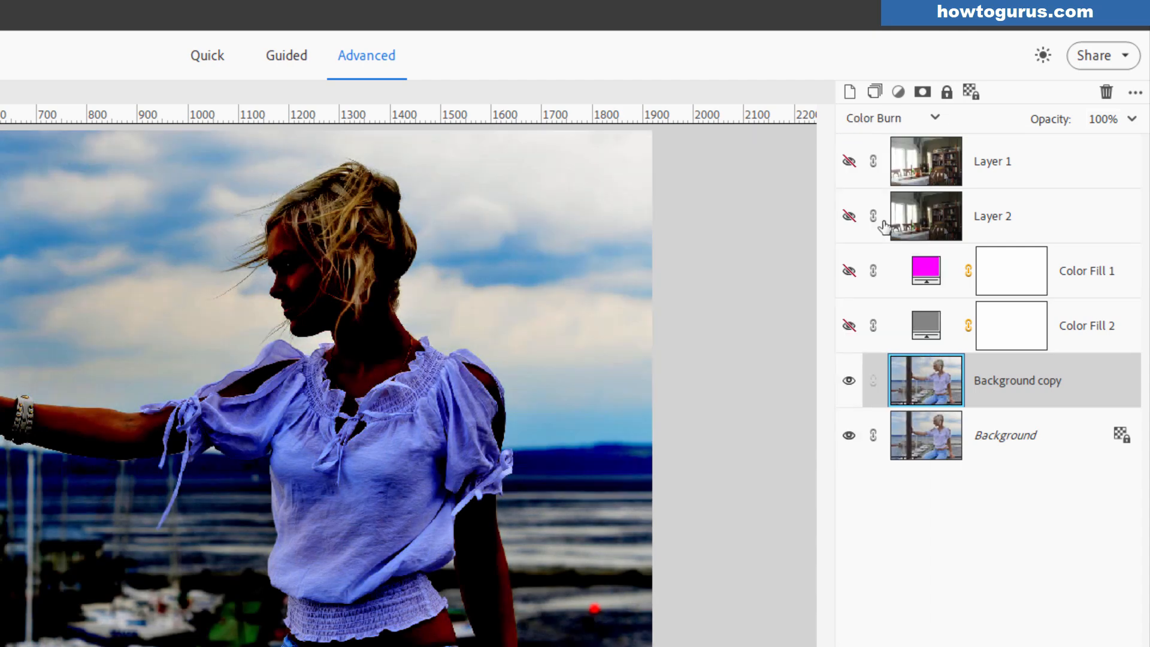
# Set Background copy's blend mode to Color Dodge, and change it to Linear Dodge (Add) to compare the two
pyautogui.click(871, 123)
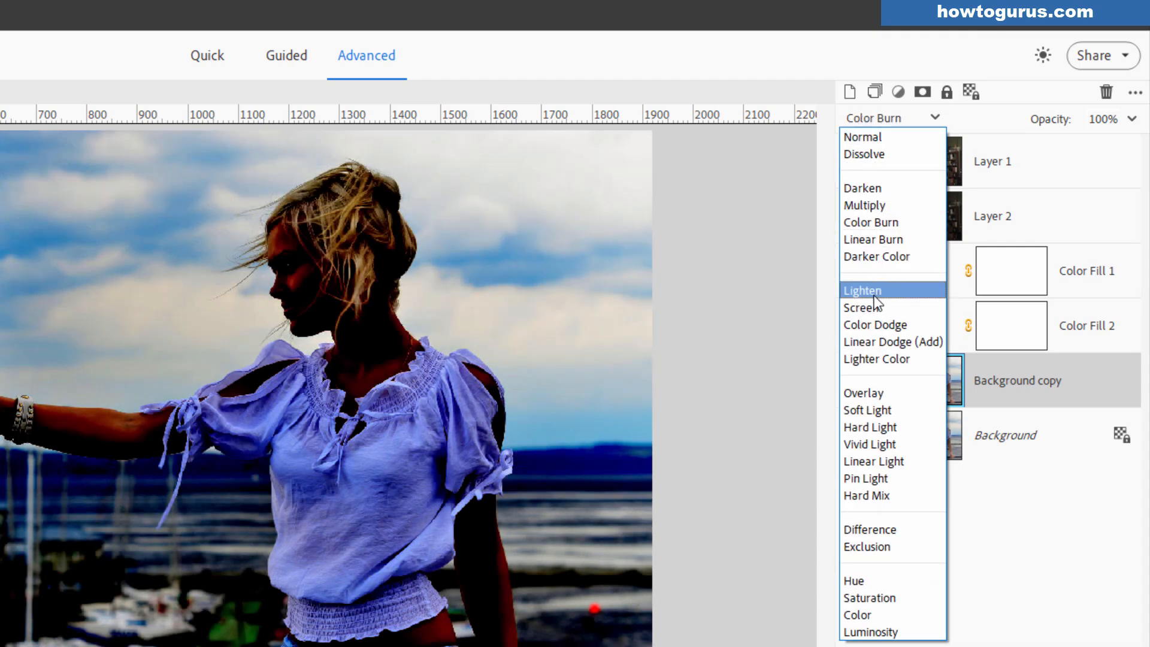
pyautogui.click(875, 324)
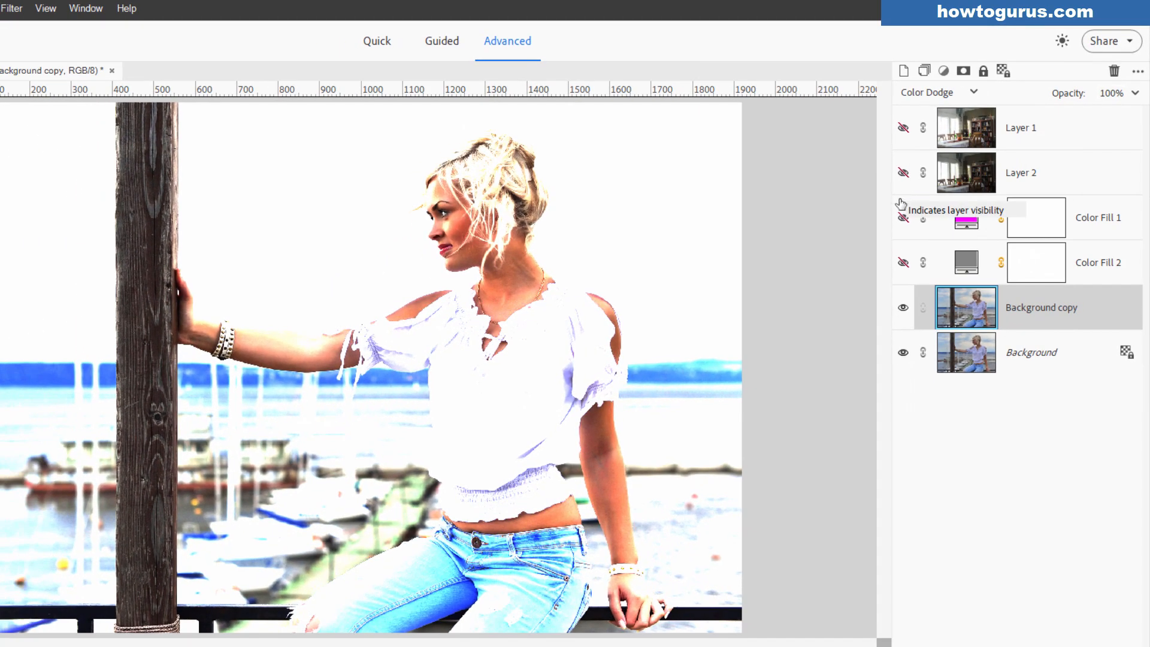
pyautogui.click(936, 93)
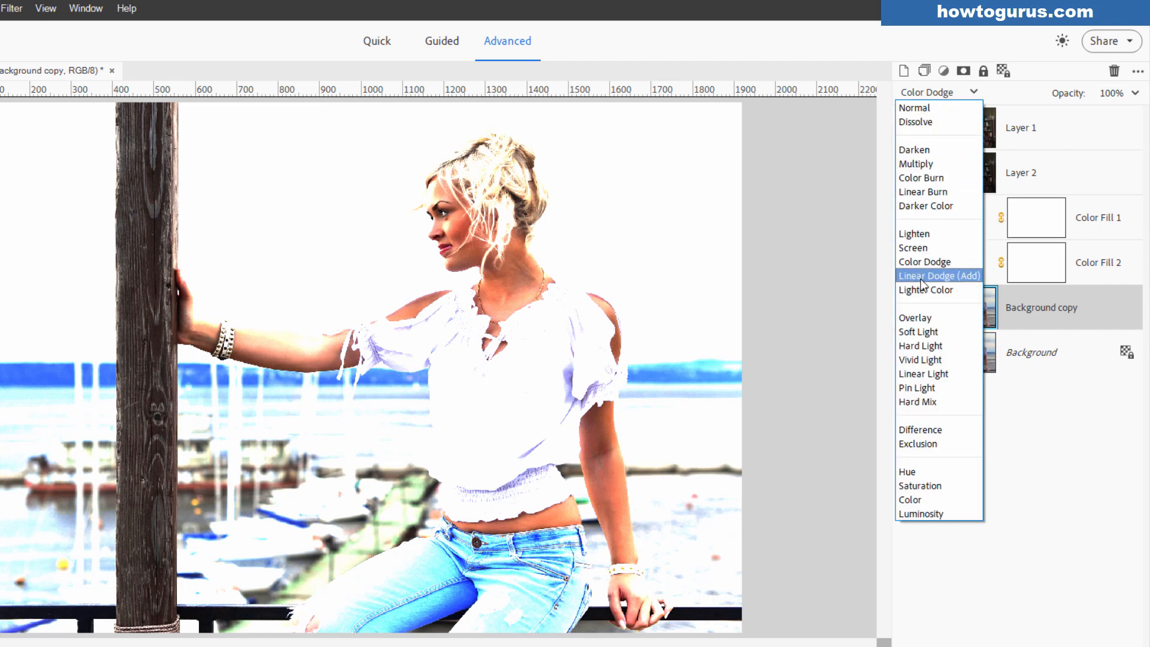
pyautogui.click(929, 276)
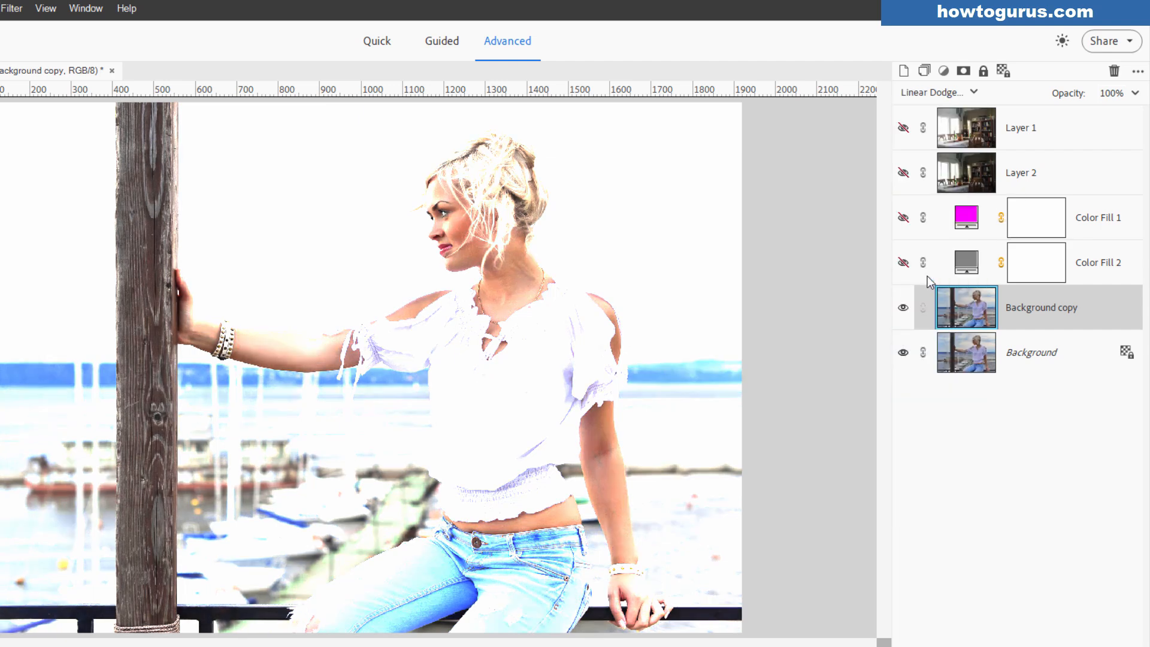
# Reset Background copy's blend mode to Normal, and set it to Lighter Color
pyautogui.click(941, 94)
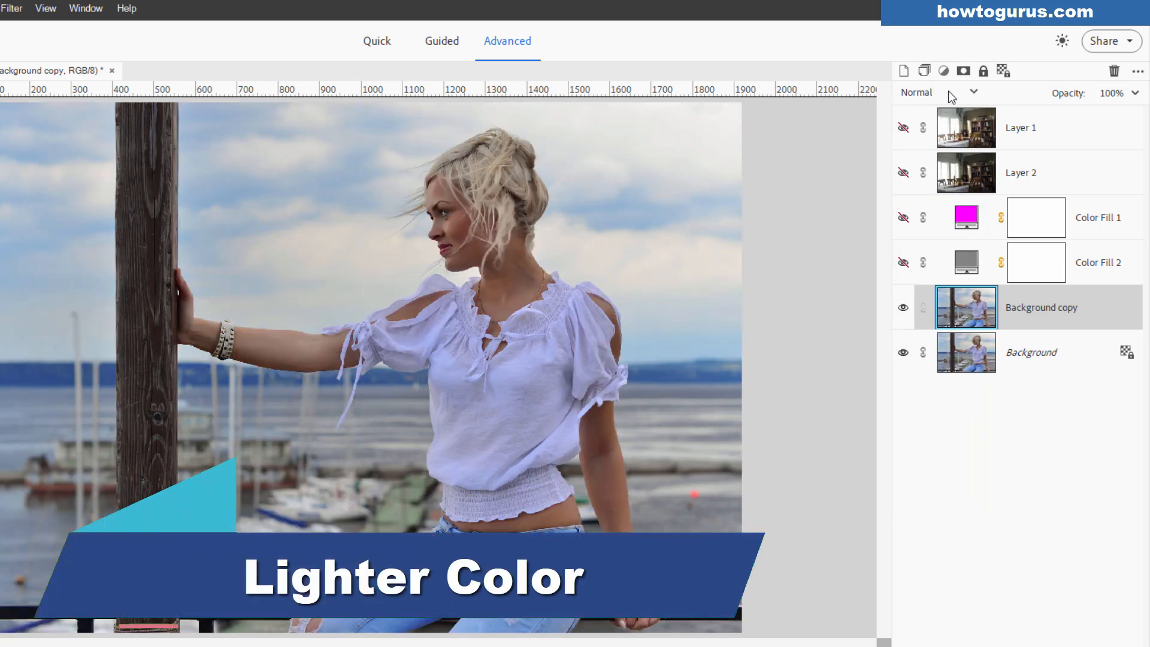
pyautogui.click(948, 92)
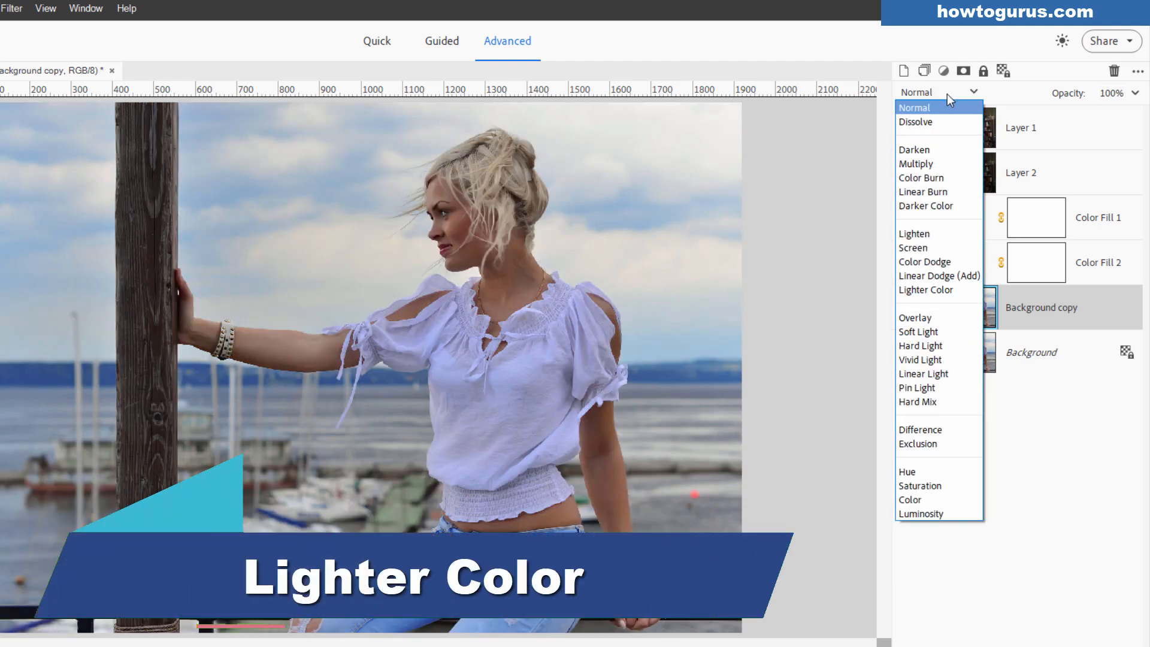
pyautogui.click(925, 290)
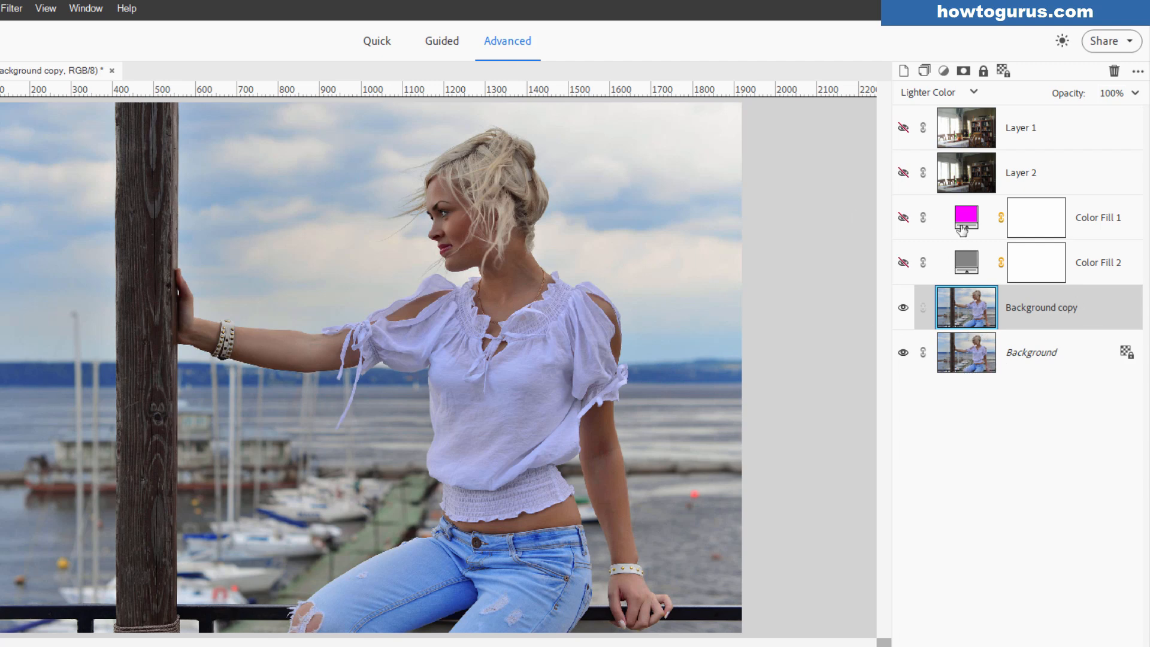
# Return Background copy to Normal, and show and select Color Fill 1 to compare Lighter Color with Lighten on it
pyautogui.click(966, 97)
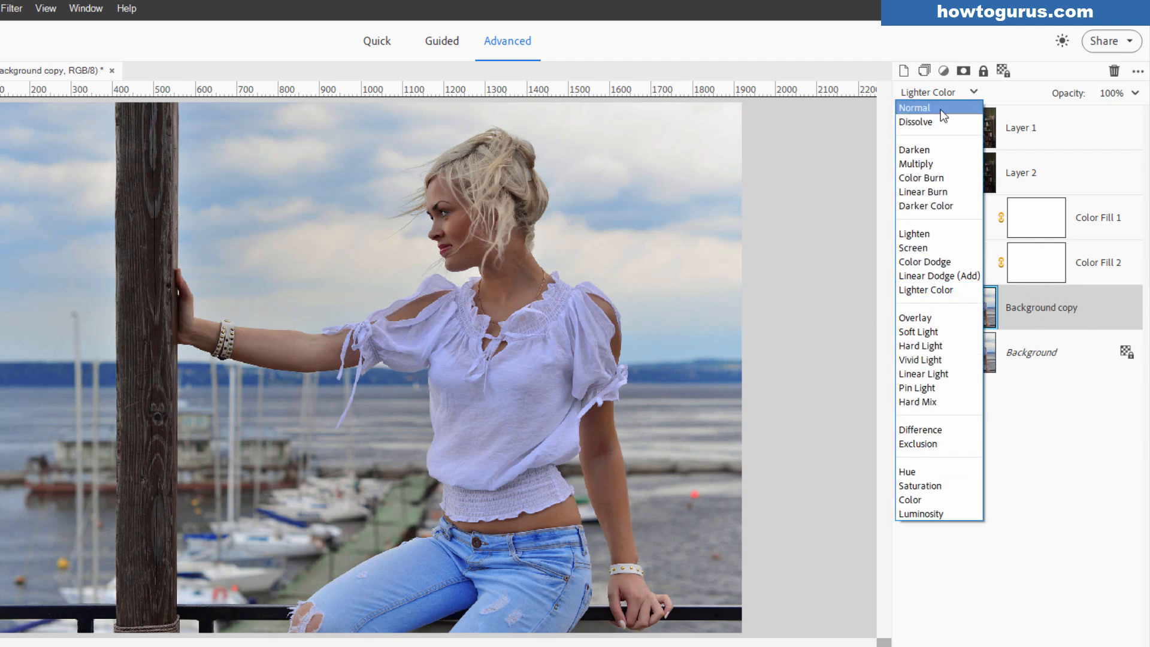
pyautogui.click(940, 109)
pyautogui.click(902, 218)
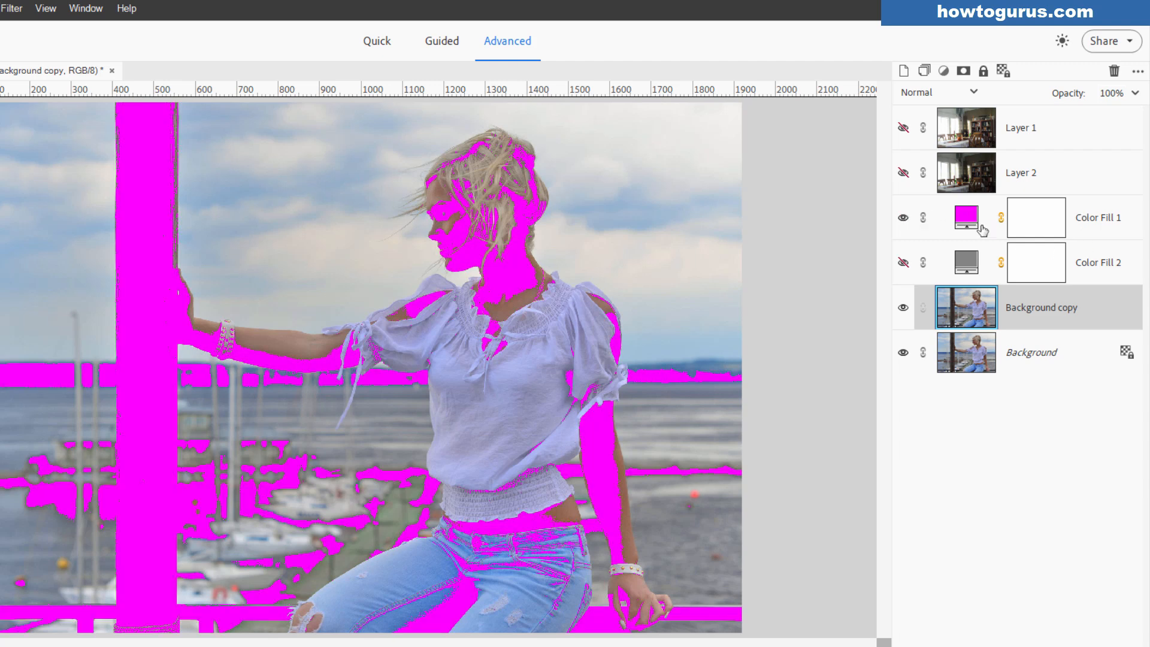
pyautogui.click(1009, 224)
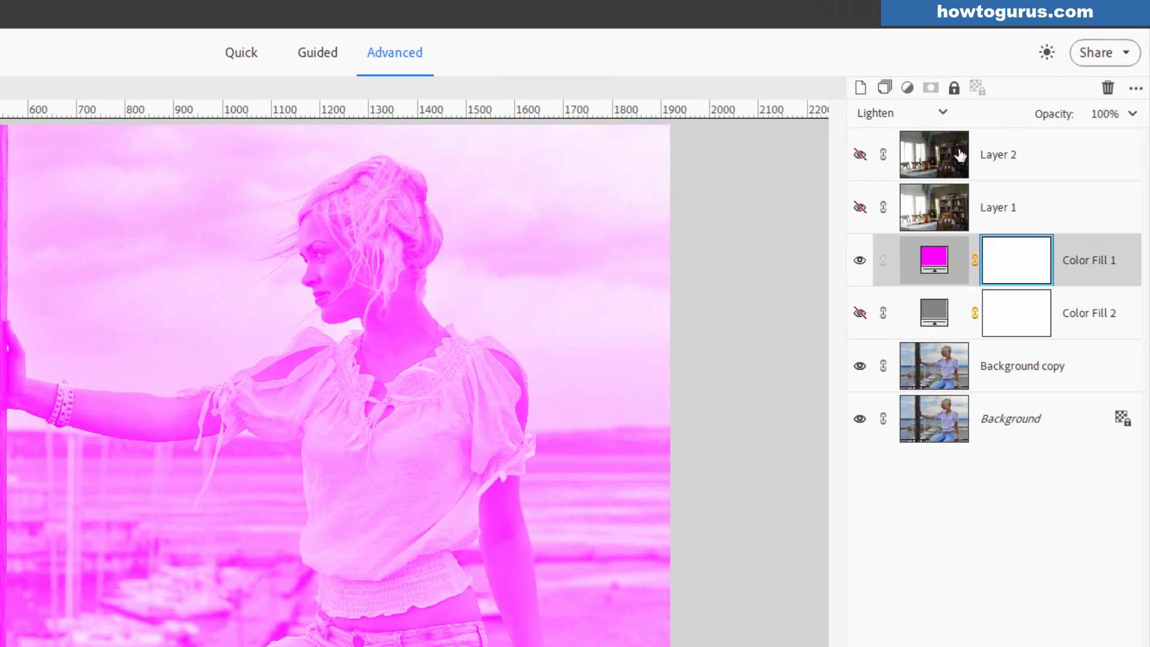
pyautogui.click(969, 93)
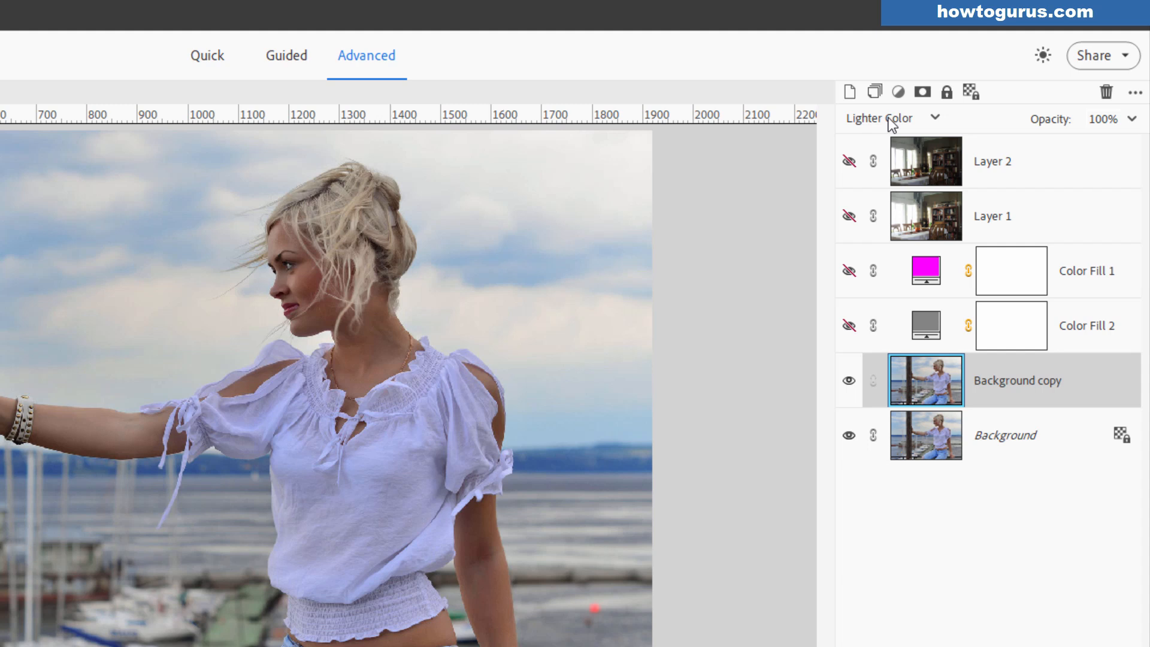
# Set Background copy's blend mode from Lighter Color to Overlay, and hide the layer to compare with the original photo
pyautogui.click(888, 118)
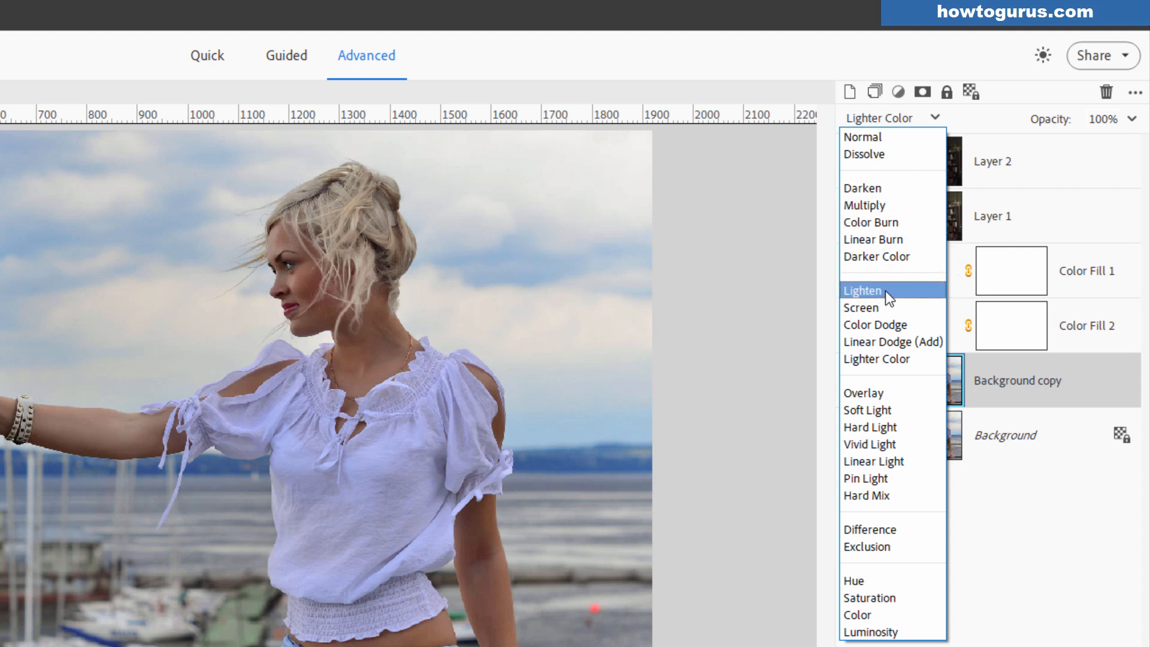
pyautogui.click(914, 393)
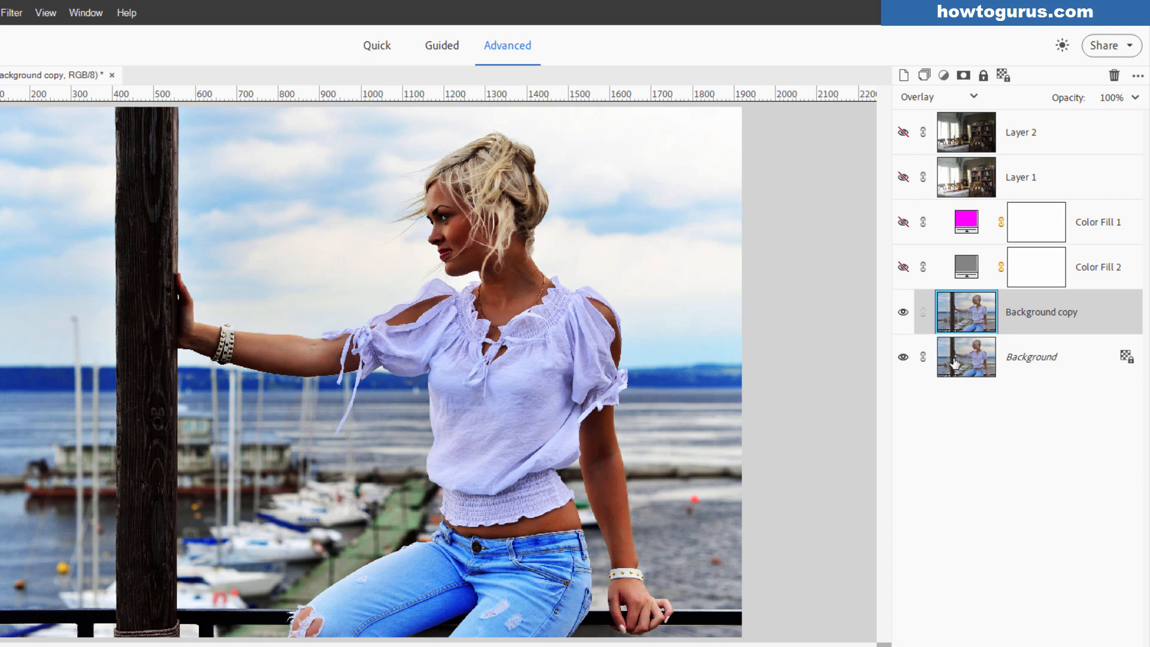
pyautogui.click(903, 312)
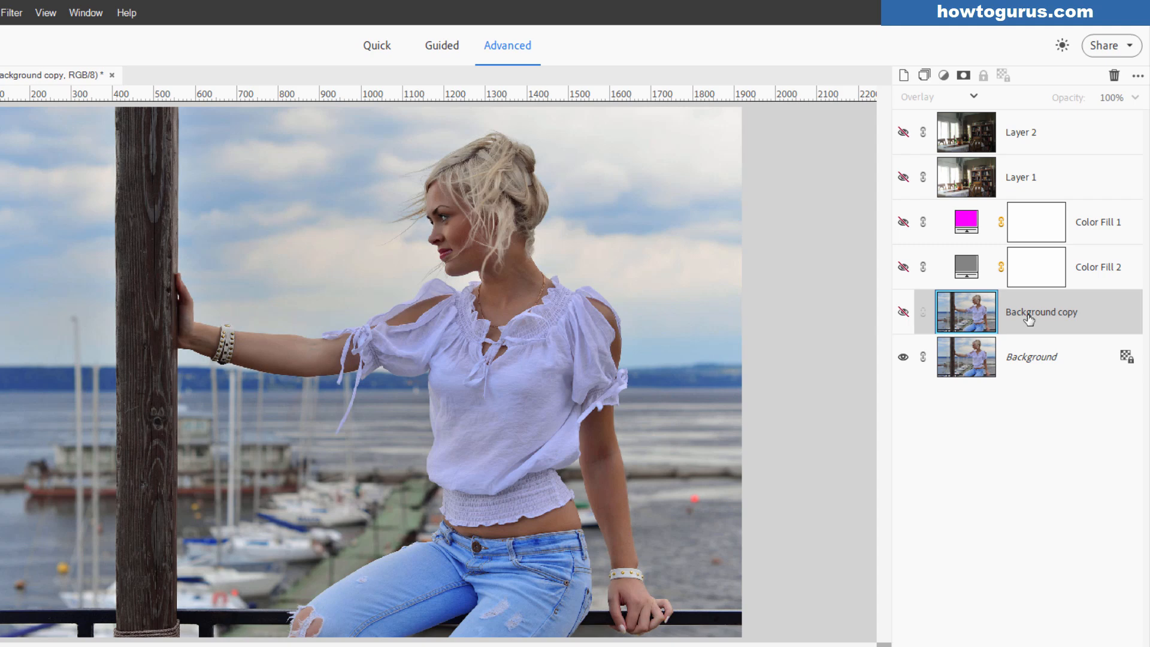
# Show Color Fill 1 and set its blend mode to Overlay over the Background photo, then hide the fill layer
pyautogui.click(903, 222)
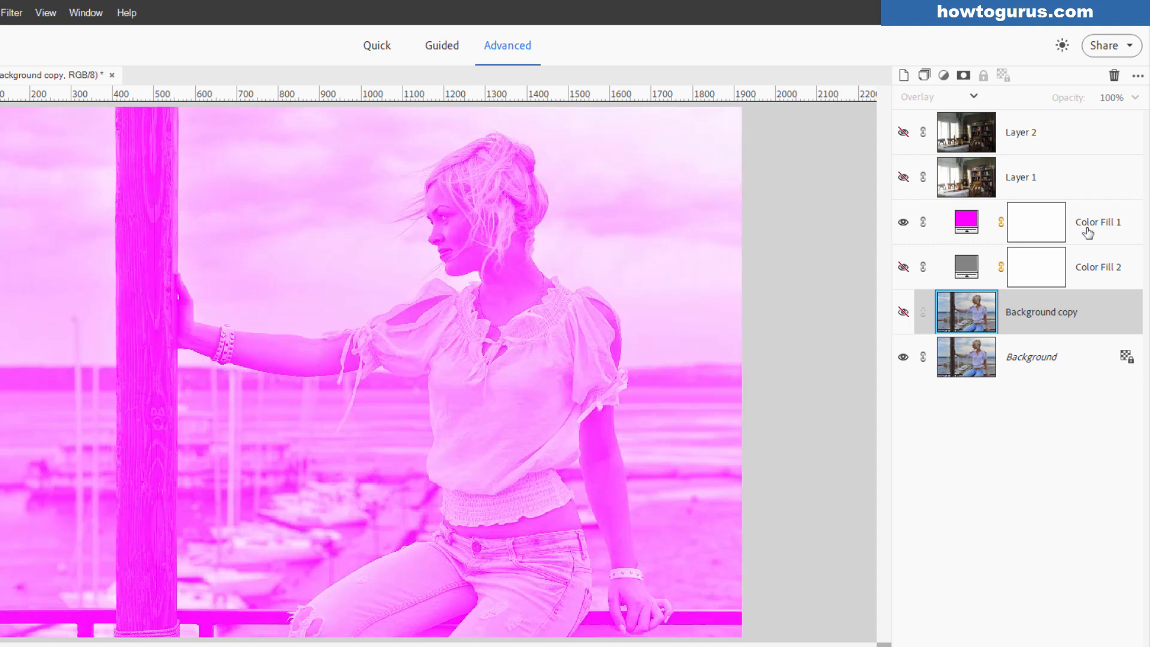
pyautogui.click(1088, 232)
pyautogui.click(915, 95)
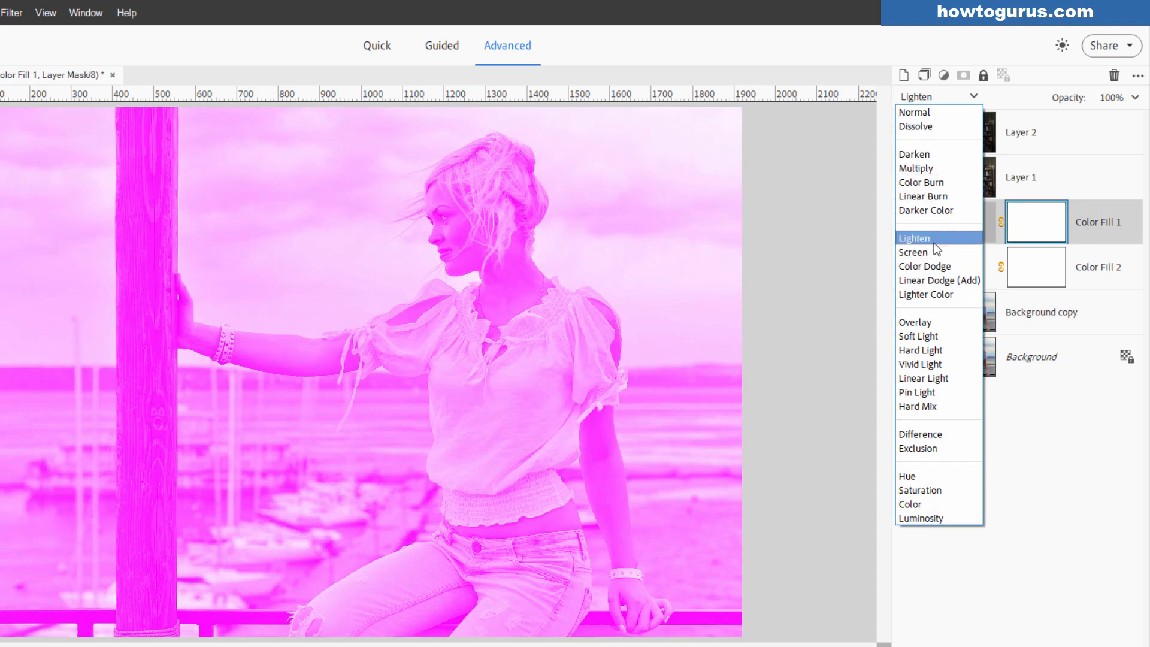
pyautogui.click(928, 323)
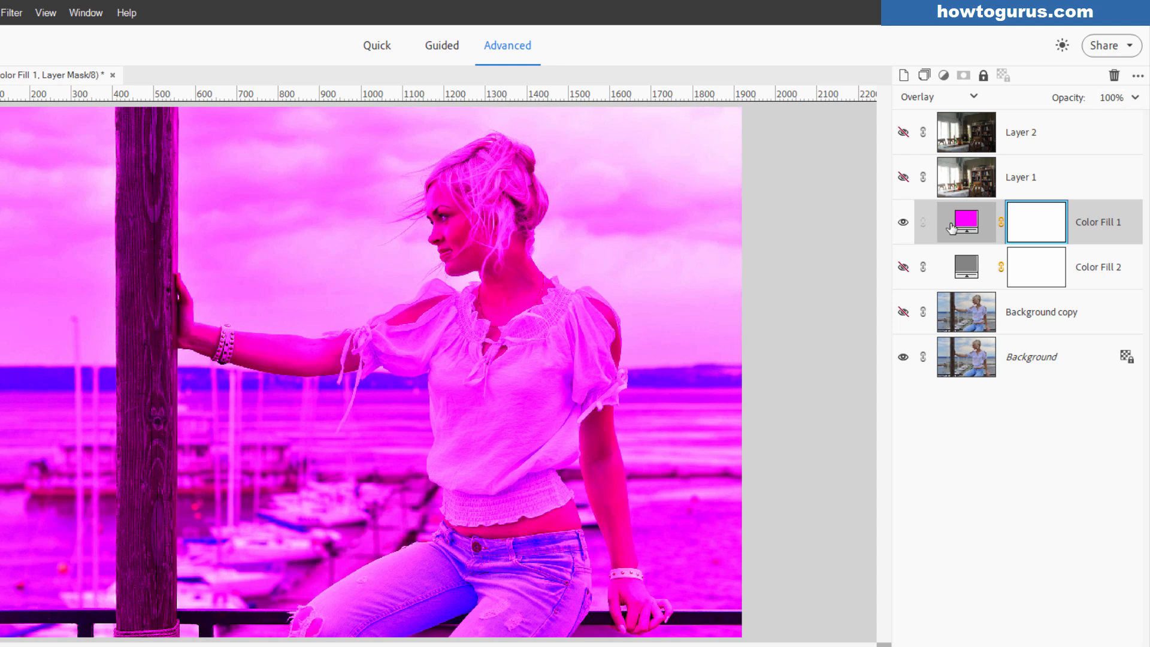
pyautogui.click(903, 222)
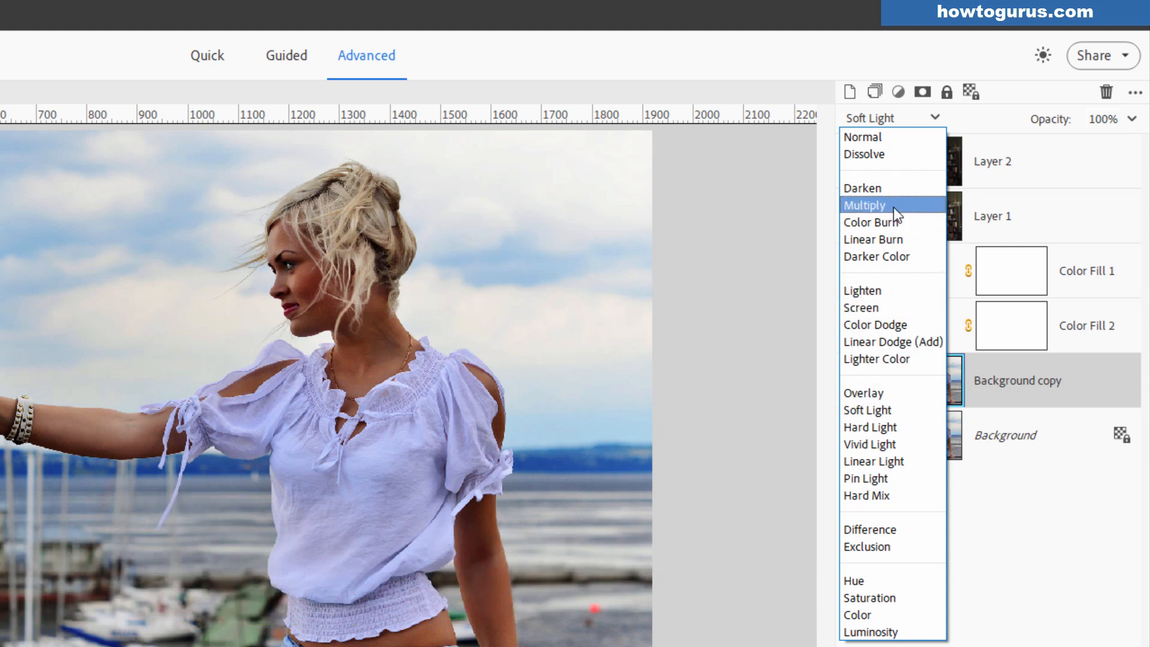
# Compare Overlay with Soft Light on Background copy, and set its blend mode to Hard Light
pyautogui.click(907, 390)
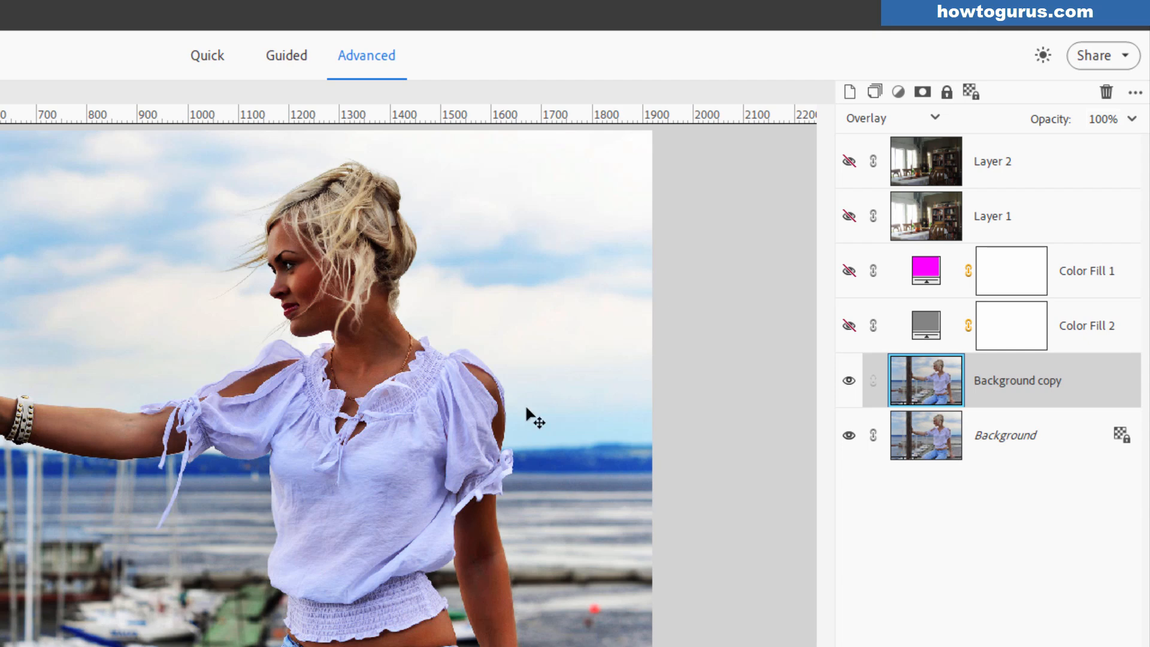
pyautogui.click(887, 113)
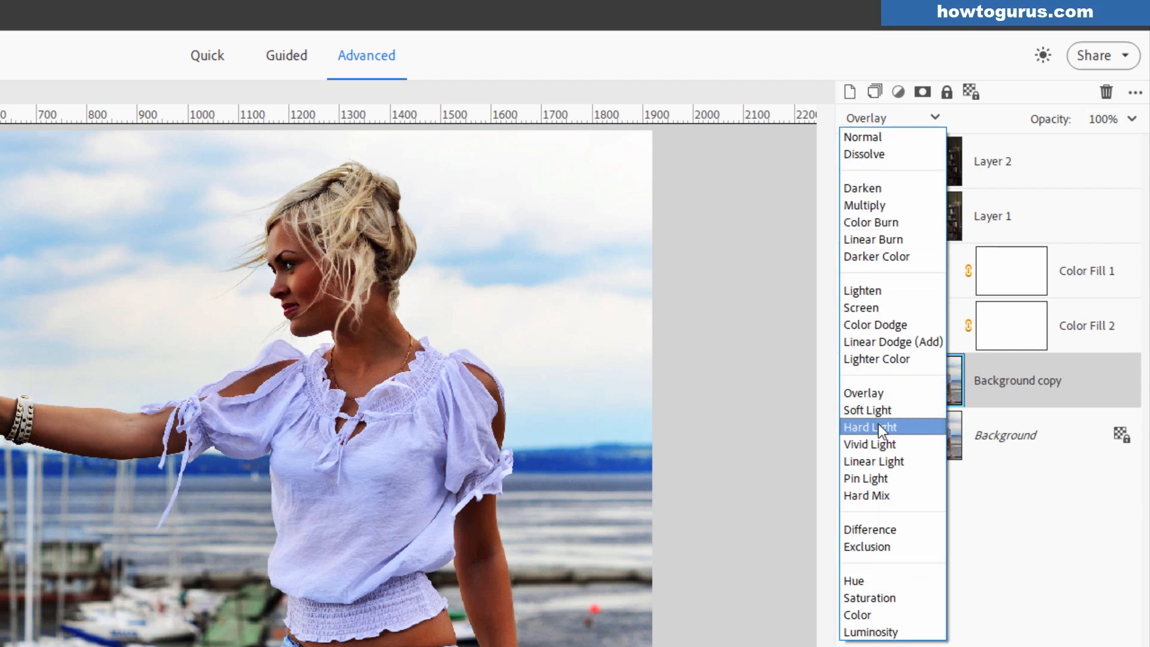
pyautogui.click(868, 410)
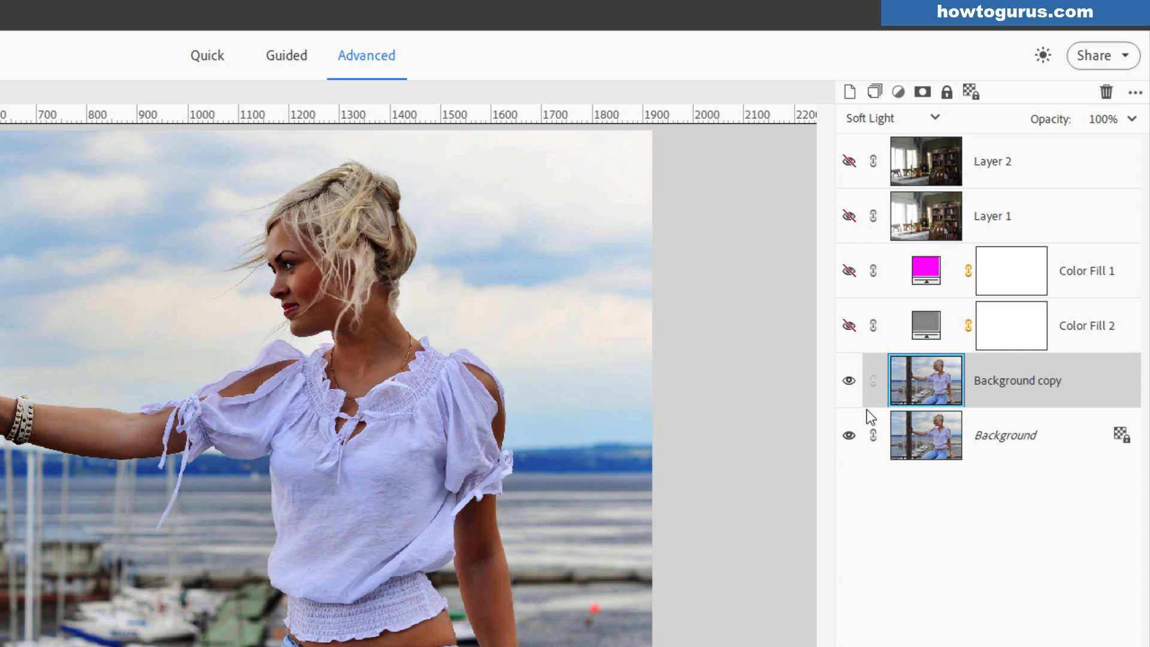
pyautogui.click(890, 118)
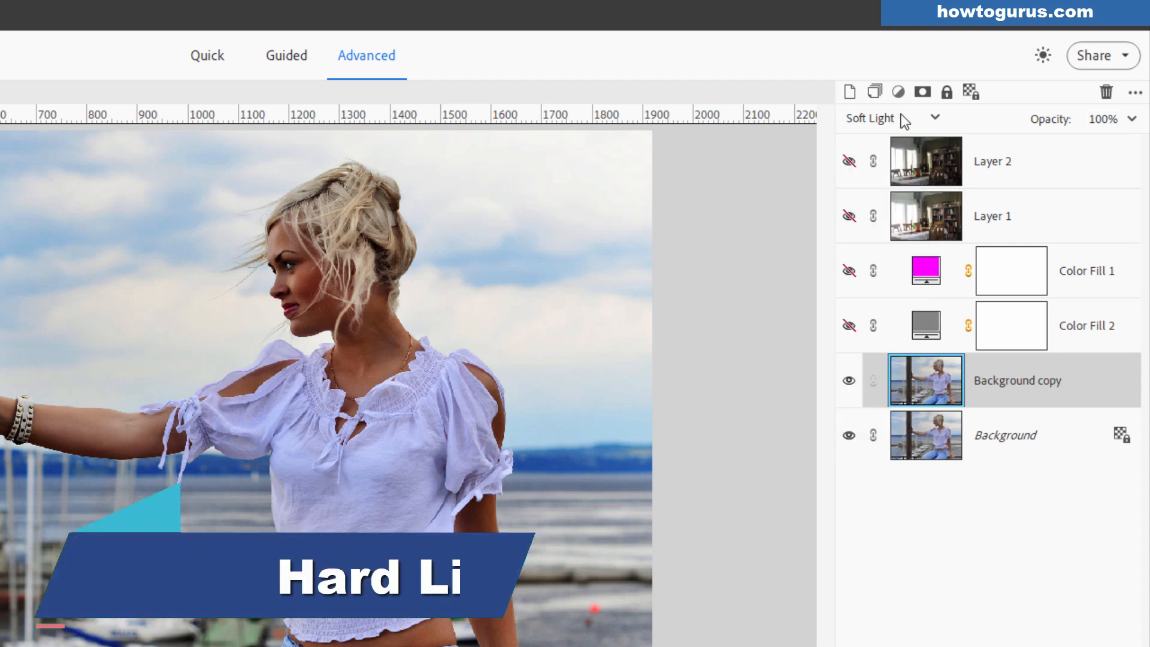
pyautogui.click(900, 118)
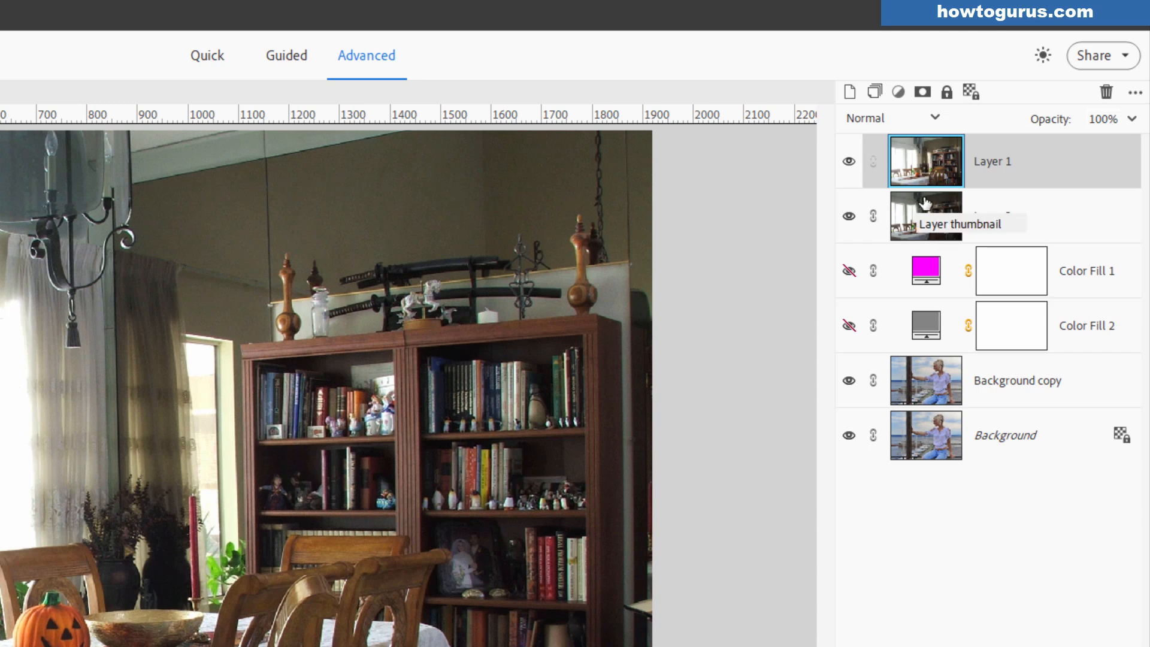
# Set Layer 1's blend mode to Hard Light over Layer 2, comparing it with Overlay before returning to Hard Light
pyautogui.click(918, 119)
pyautogui.click(892, 427)
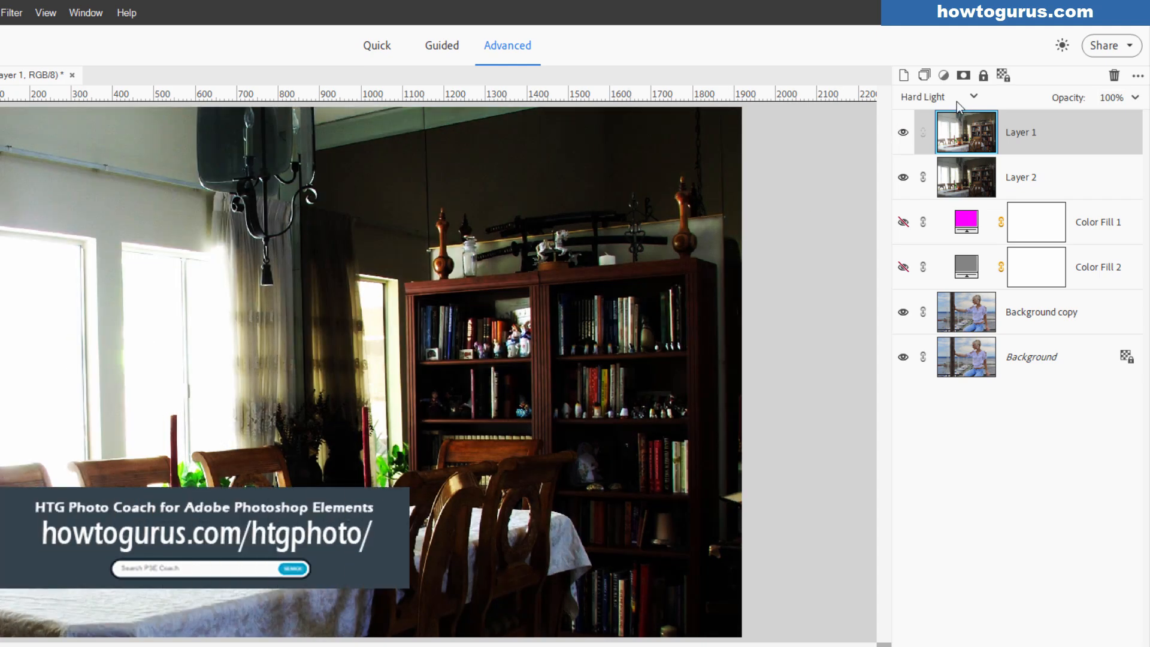
pyautogui.click(958, 99)
pyautogui.click(950, 322)
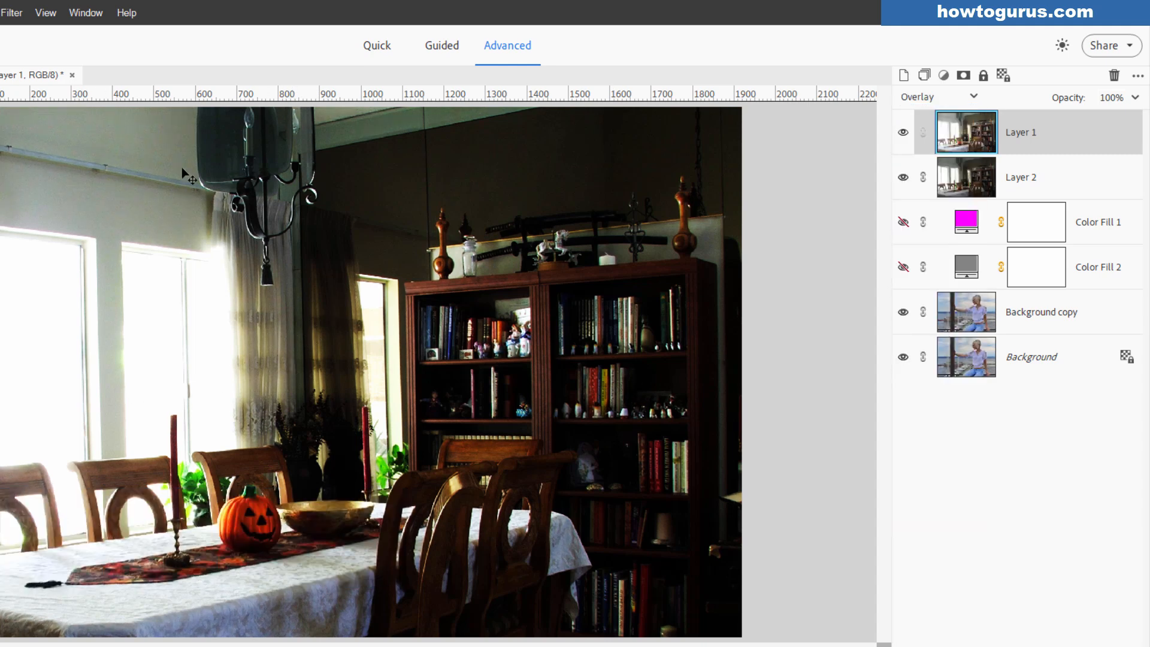
pyautogui.click(927, 99)
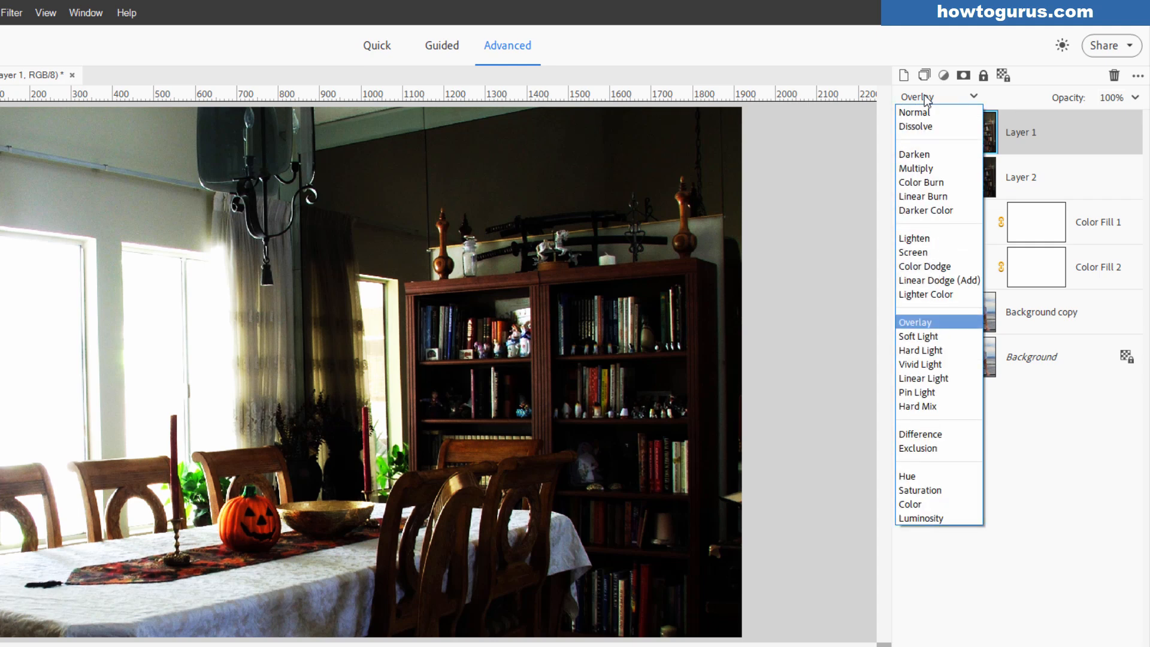
pyautogui.click(938, 352)
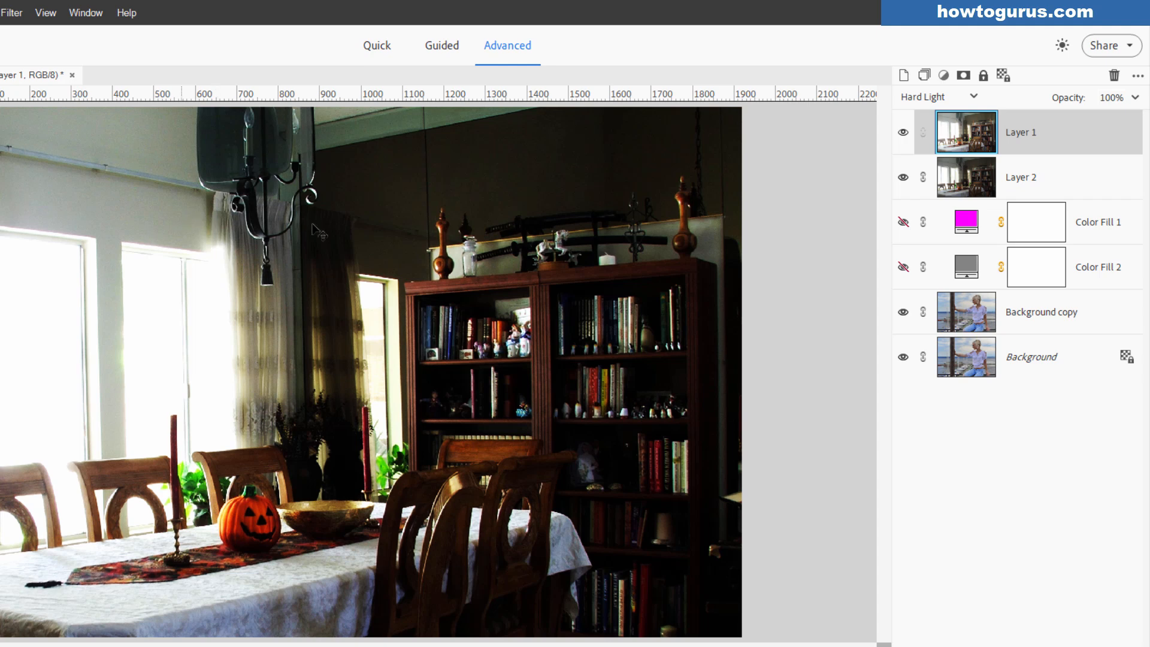
pyautogui.click(938, 97)
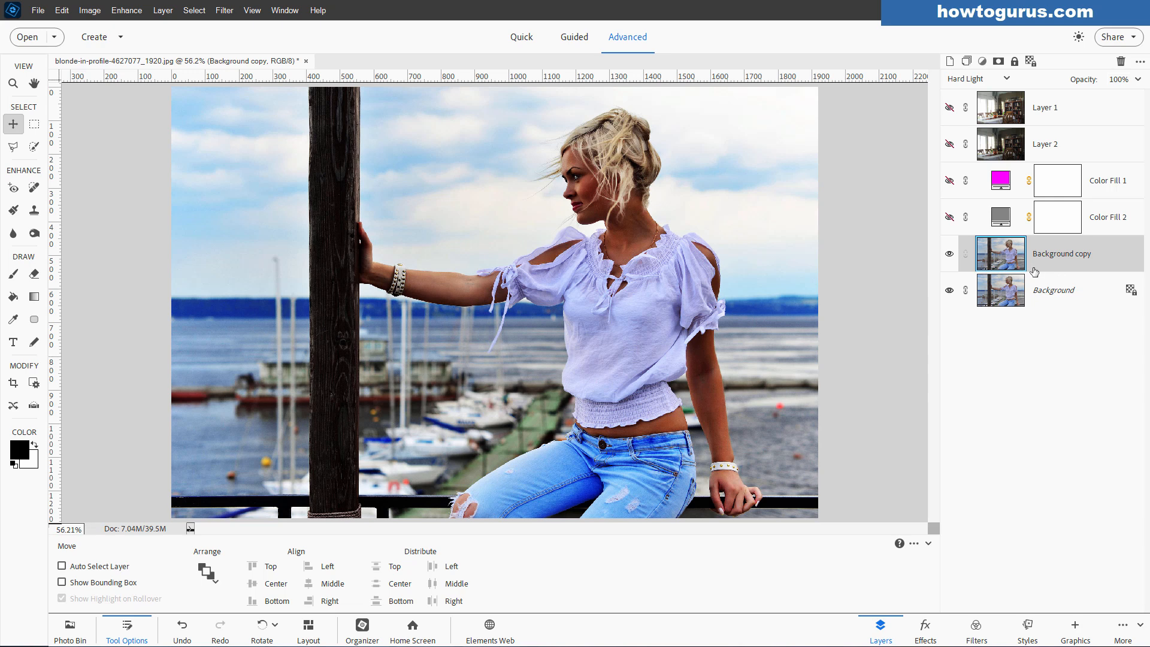
# Switch Background copy's blend mode to Overlay for comparison, and set it to Vivid Light
pyautogui.click(982, 78)
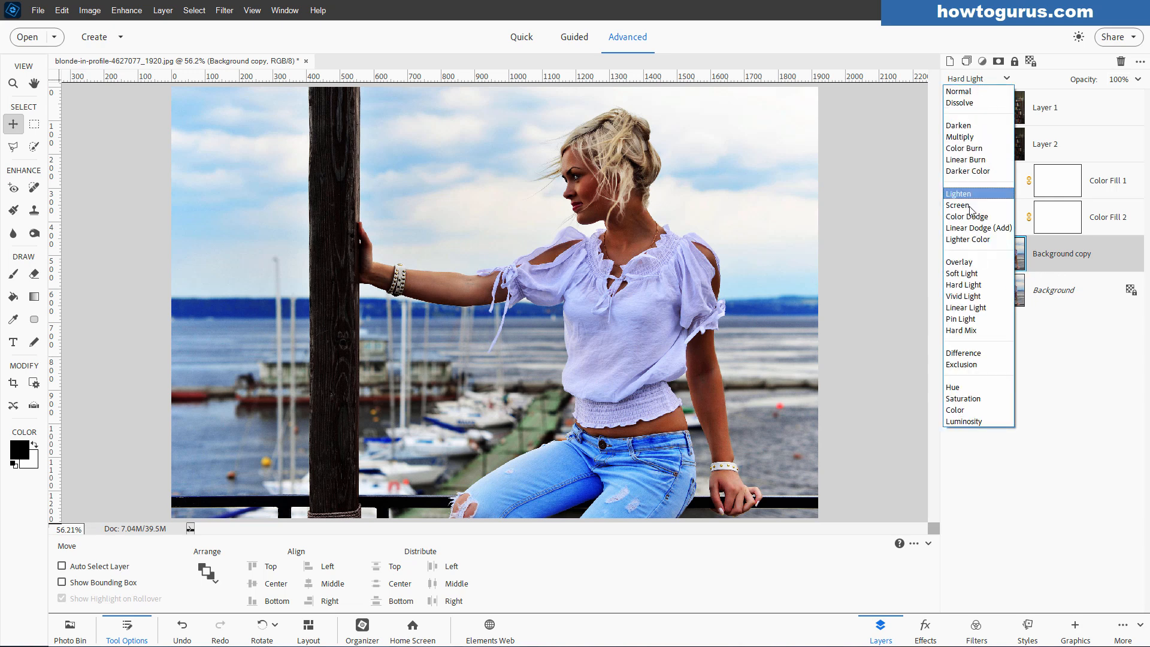
pyautogui.click(969, 263)
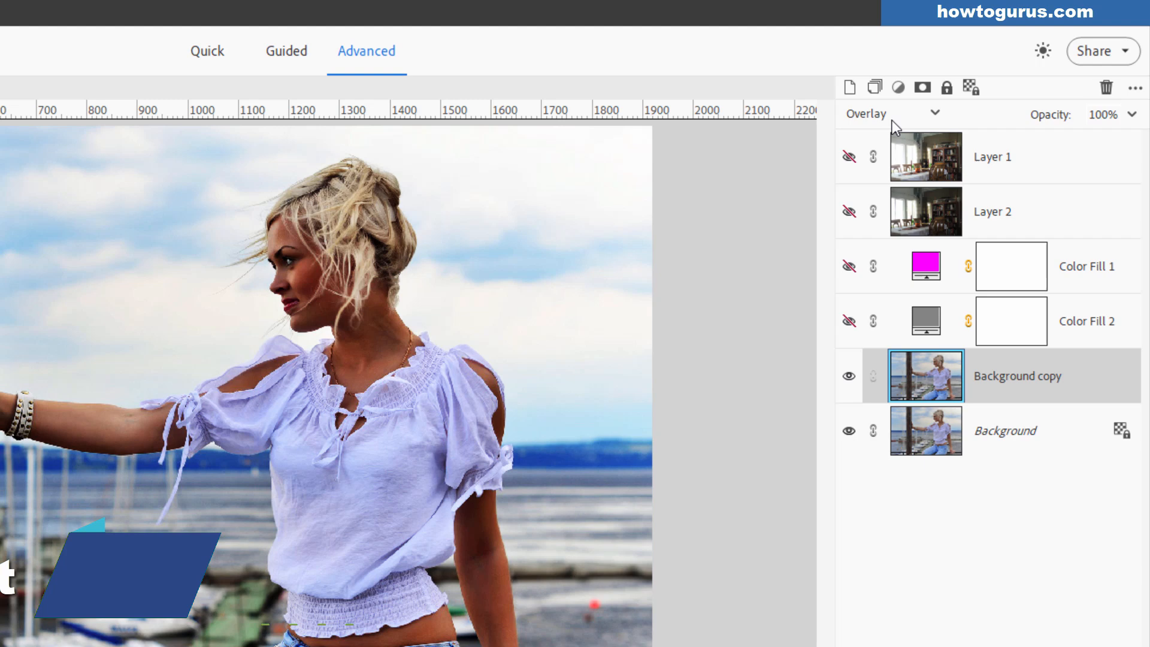
pyautogui.click(978, 81)
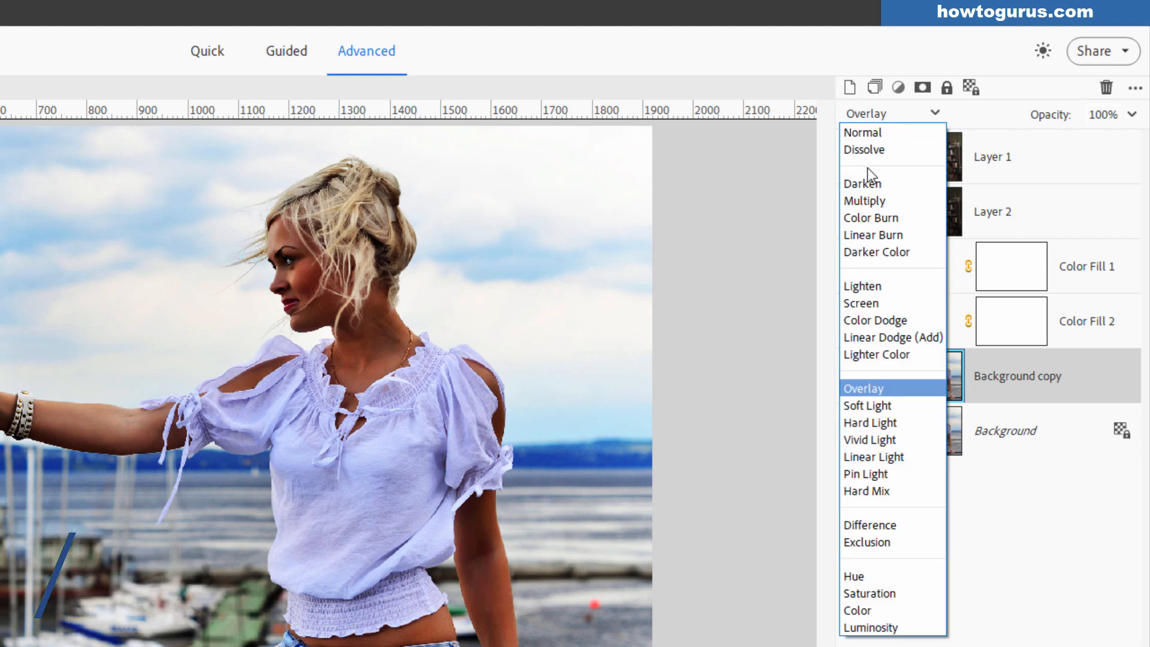
pyautogui.click(908, 442)
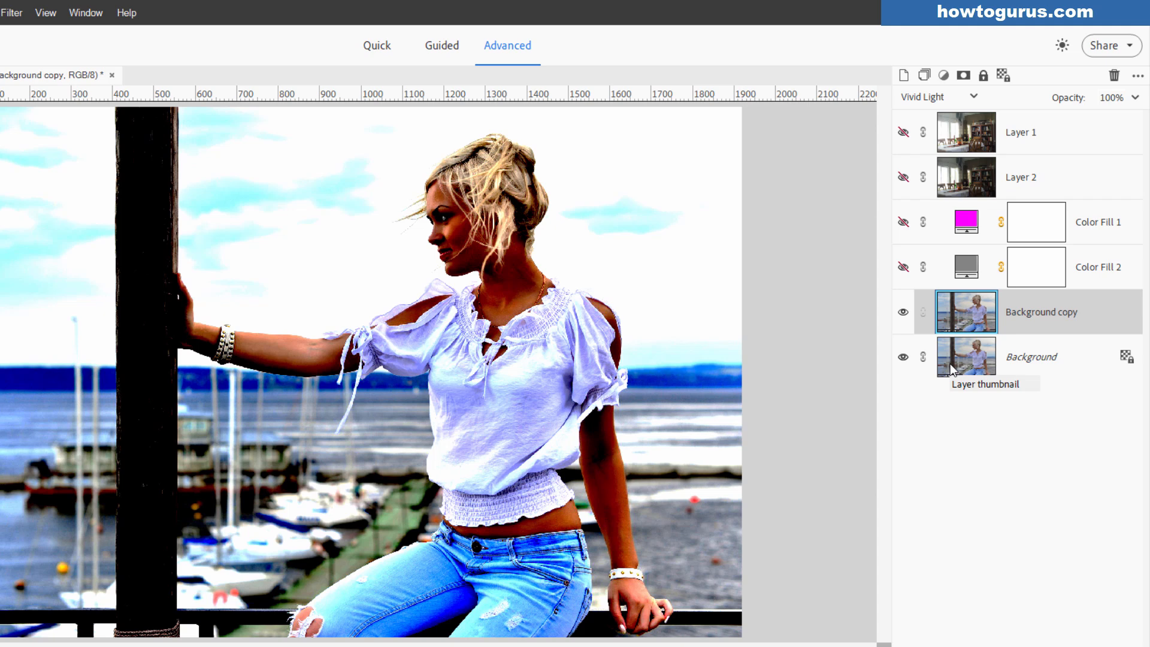
# Set Background copy's blend mode to Linear Light, comparing it with Vivid Light before returning to Linear Light
pyautogui.click(938, 97)
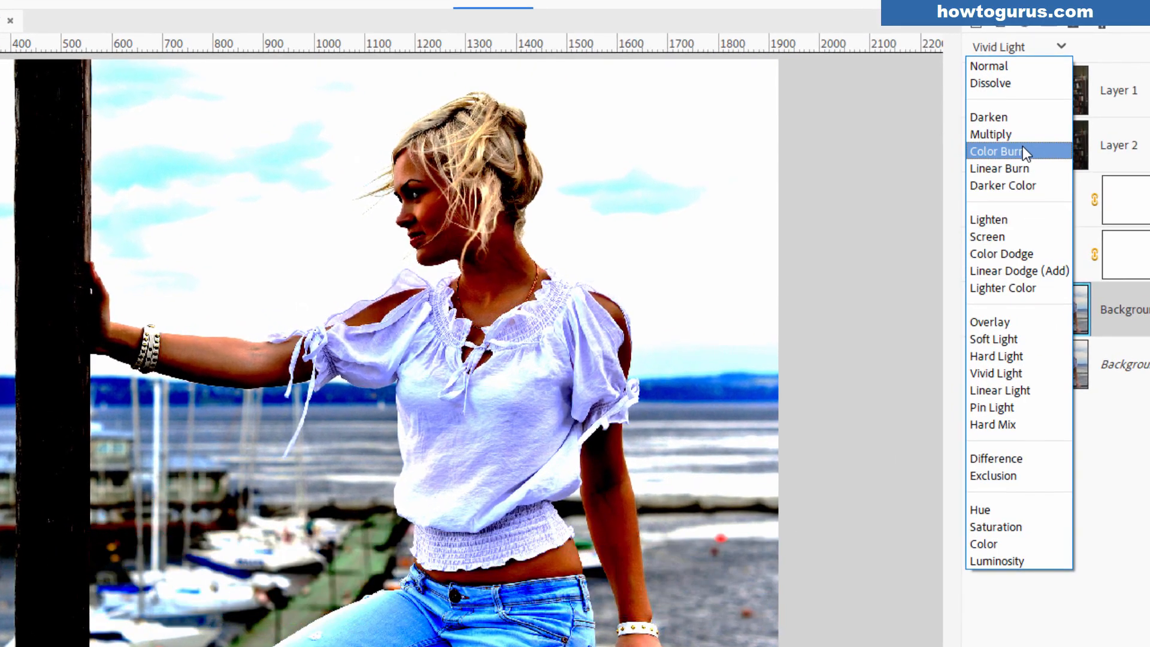
pyautogui.click(1015, 390)
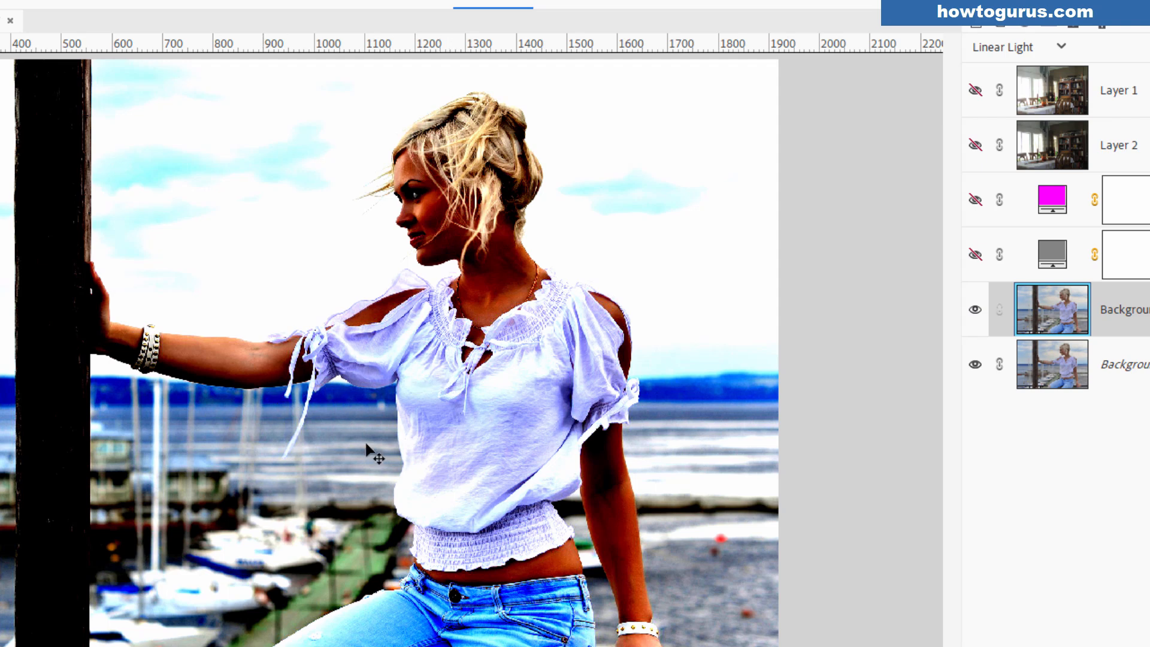
pyautogui.click(1021, 48)
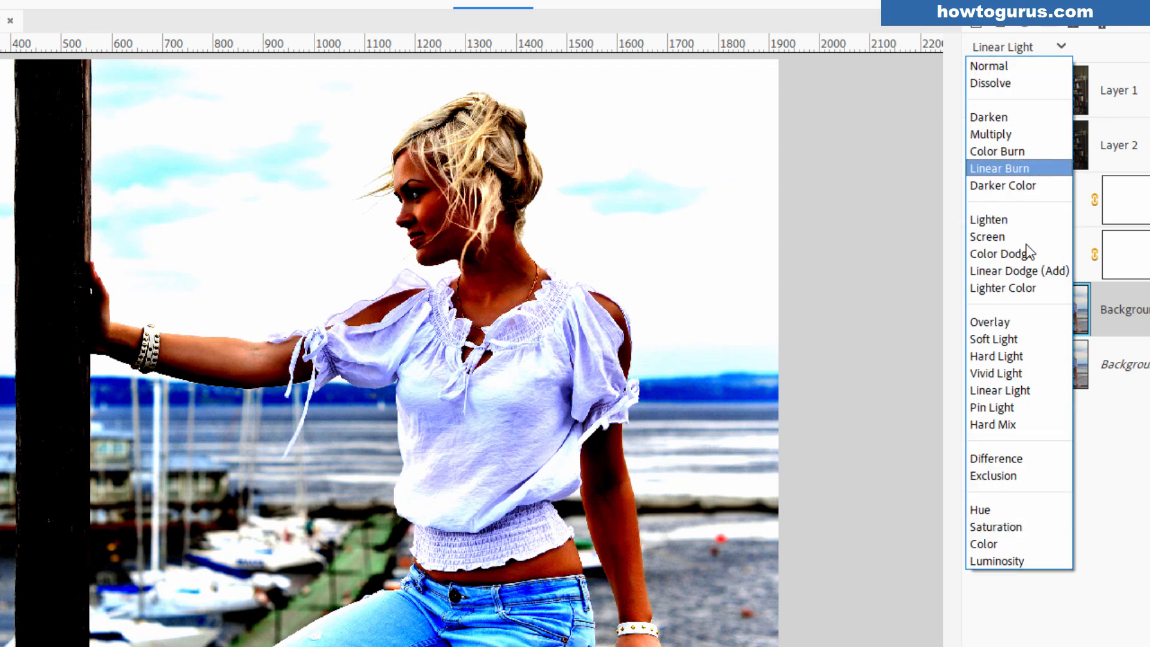
pyautogui.click(997, 373)
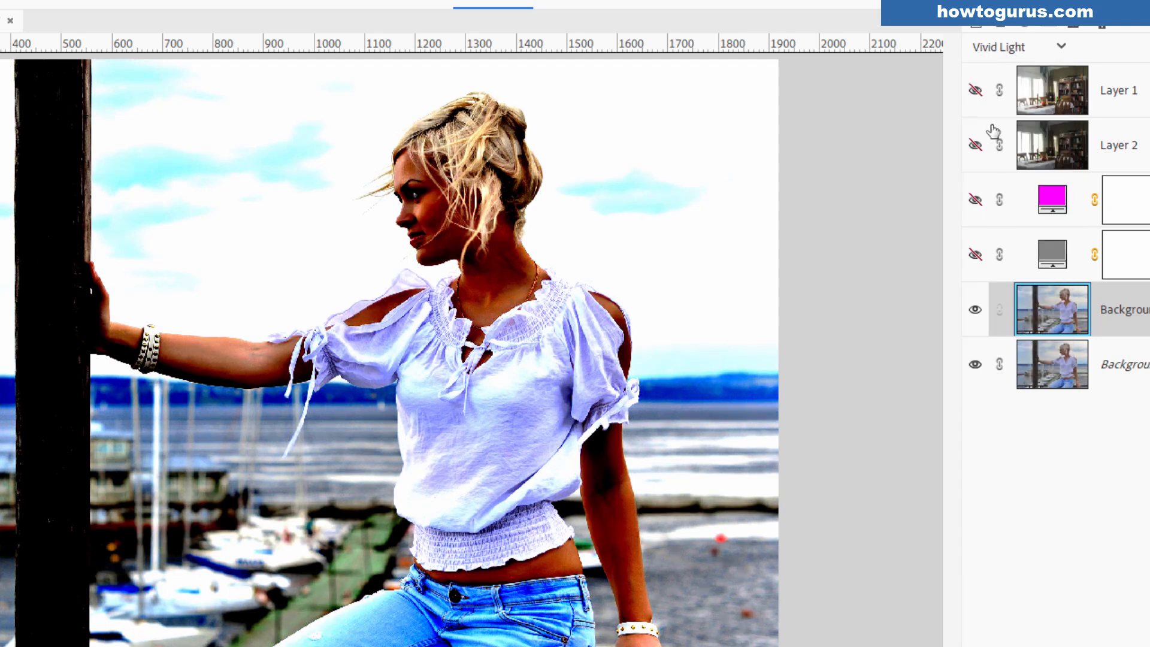
pyautogui.click(1018, 47)
pyautogui.click(1007, 392)
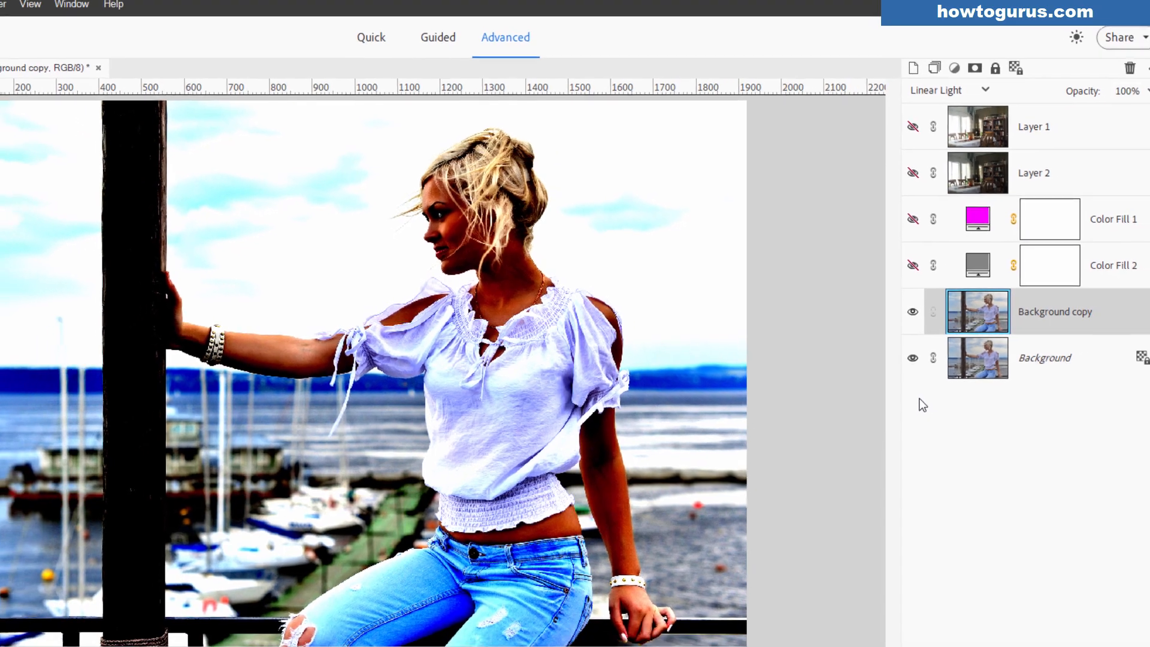
# Set Background copy's blend mode to Pin Light, and show Color Fill 1 directly beneath it in the layer stack
pyautogui.click(1015, 47)
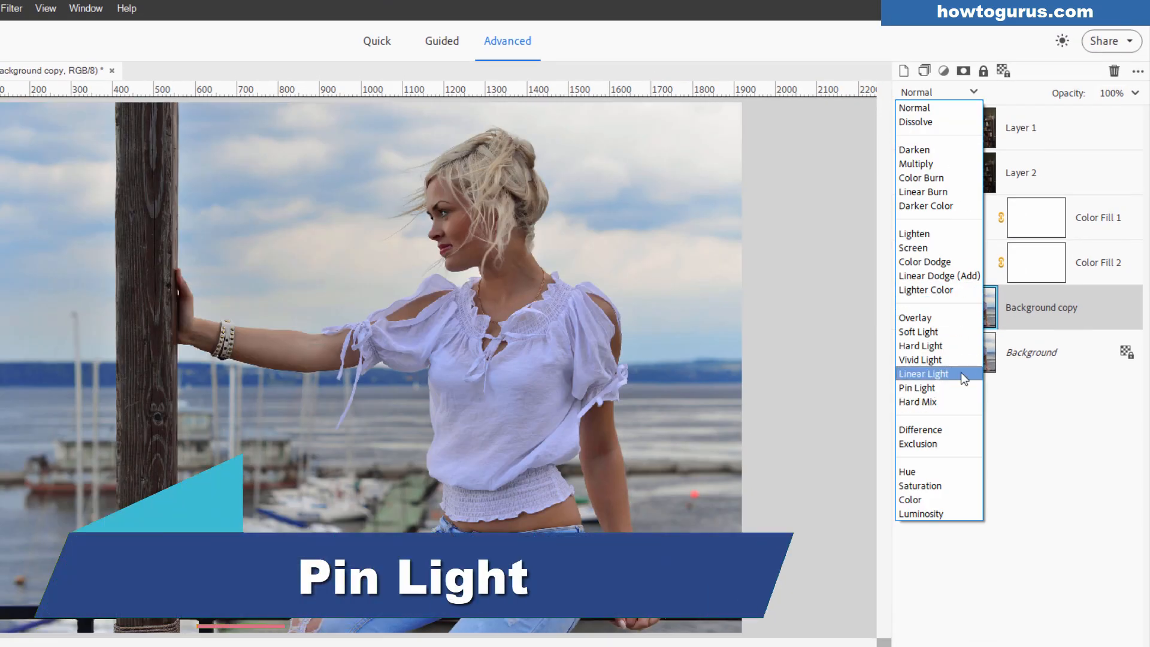
pyautogui.click(952, 389)
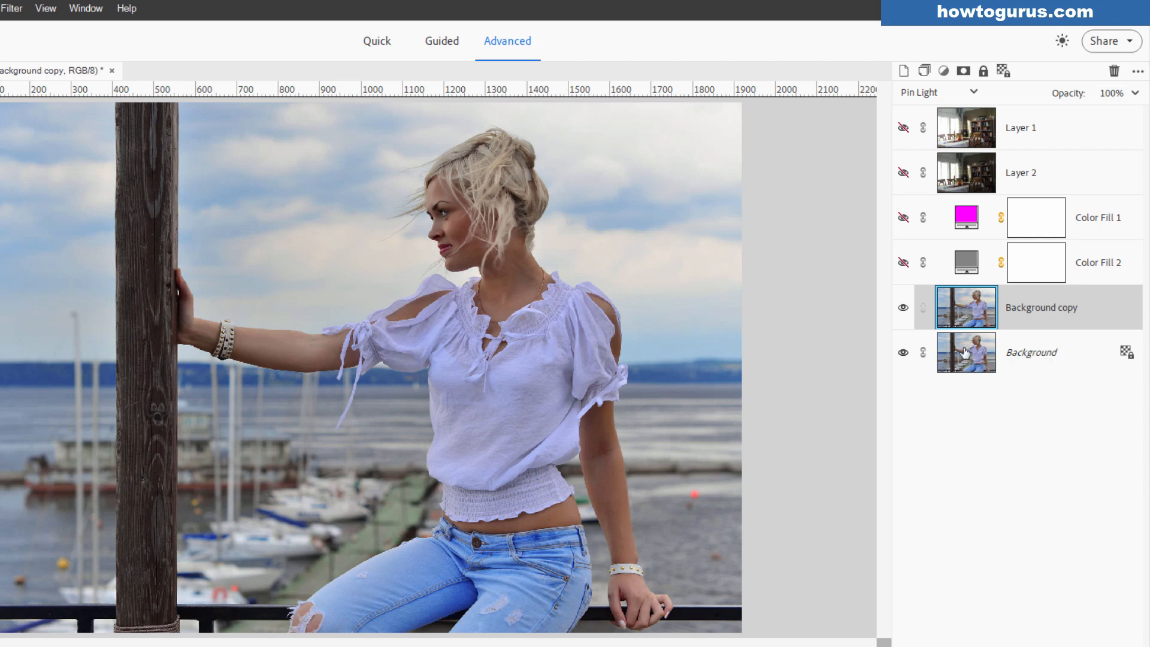
pyautogui.click(904, 217)
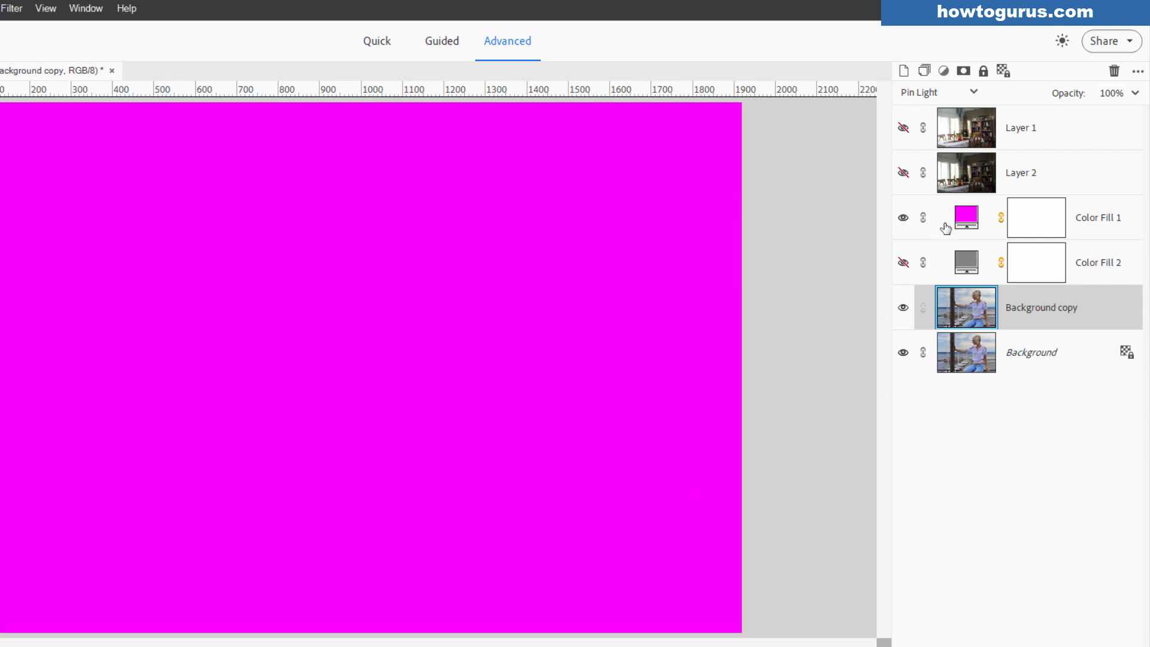
pyautogui.moveTo(942, 224); pyautogui.dragTo(1060, 323)
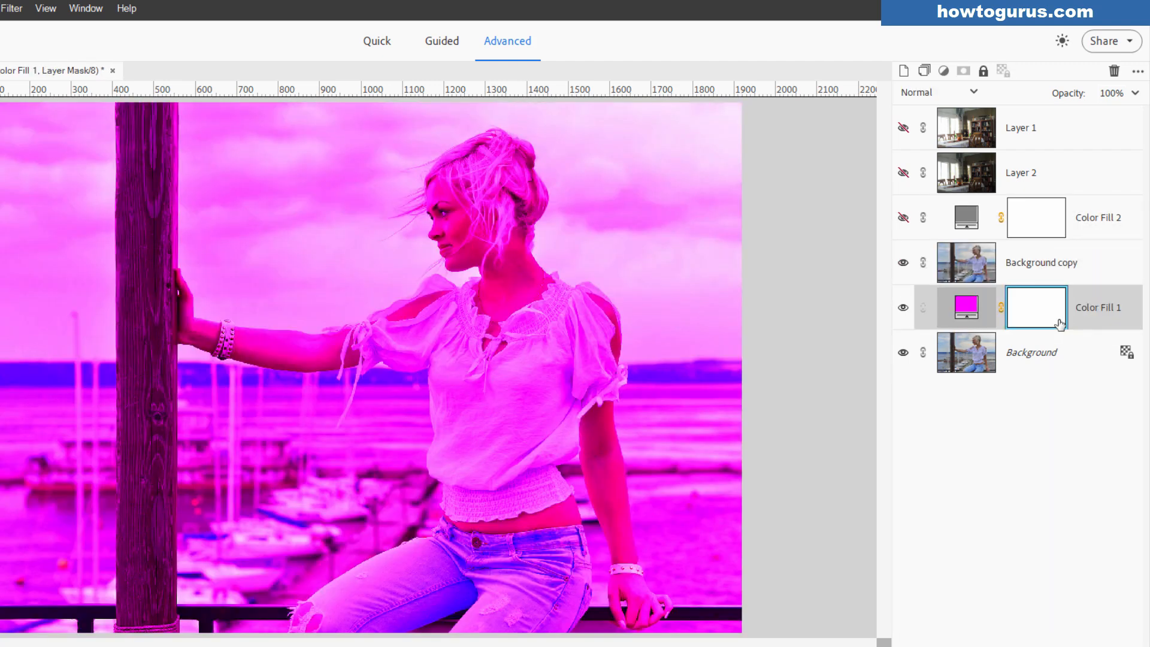
pyautogui.click(1043, 273)
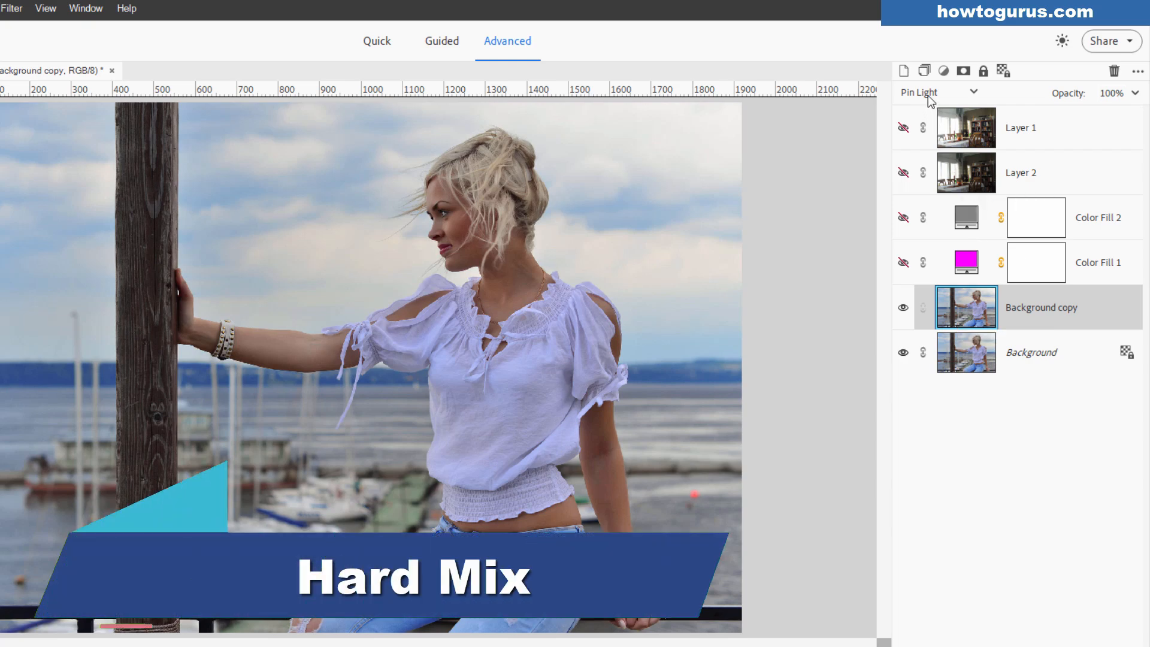
# Set Background copy's blend mode to Hard Mix to see its effect, and return it to Normal
pyautogui.click(929, 99)
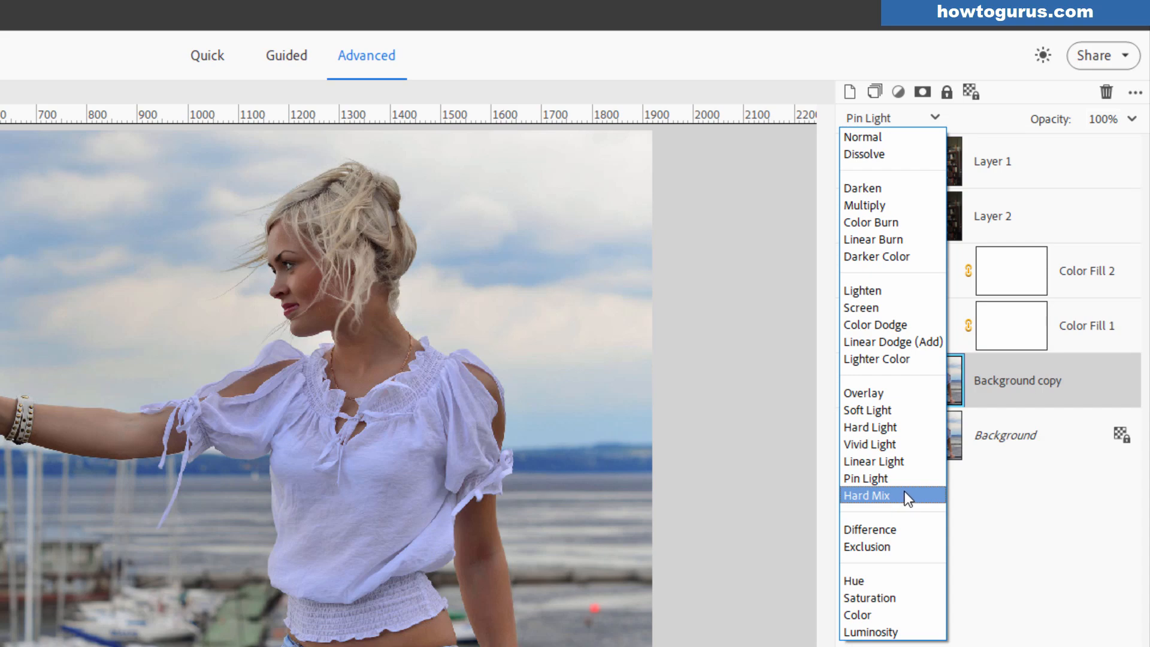
pyautogui.click(905, 494)
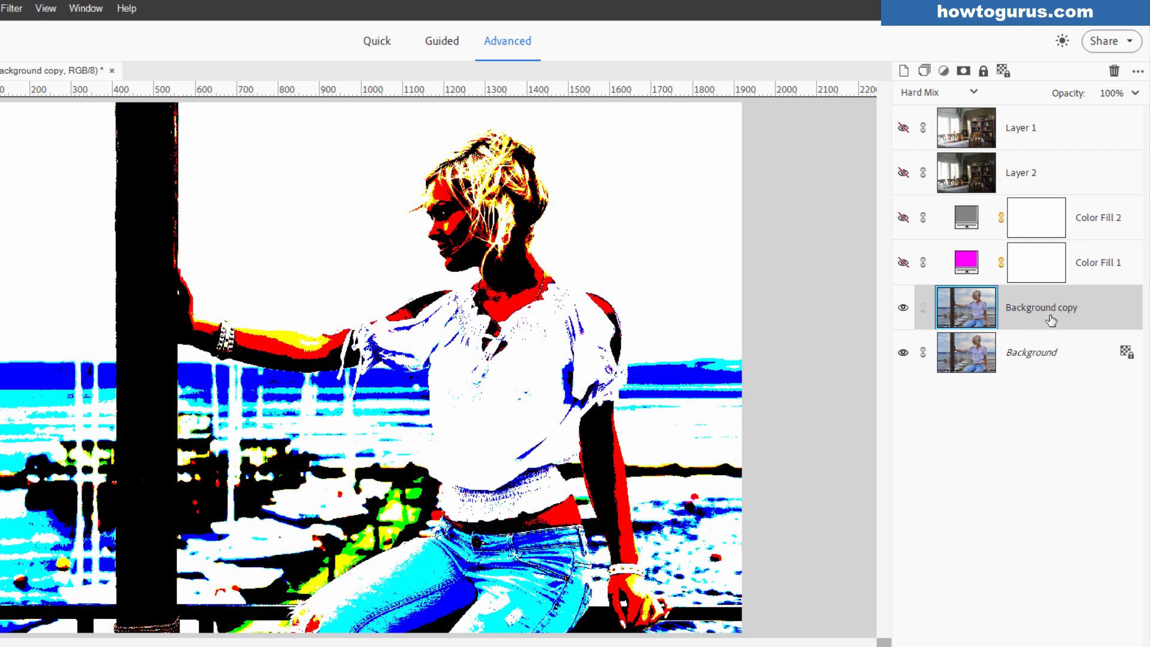
pyautogui.click(920, 93)
pyautogui.scroll(2, 920, 180)
pyautogui.click(920, 105)
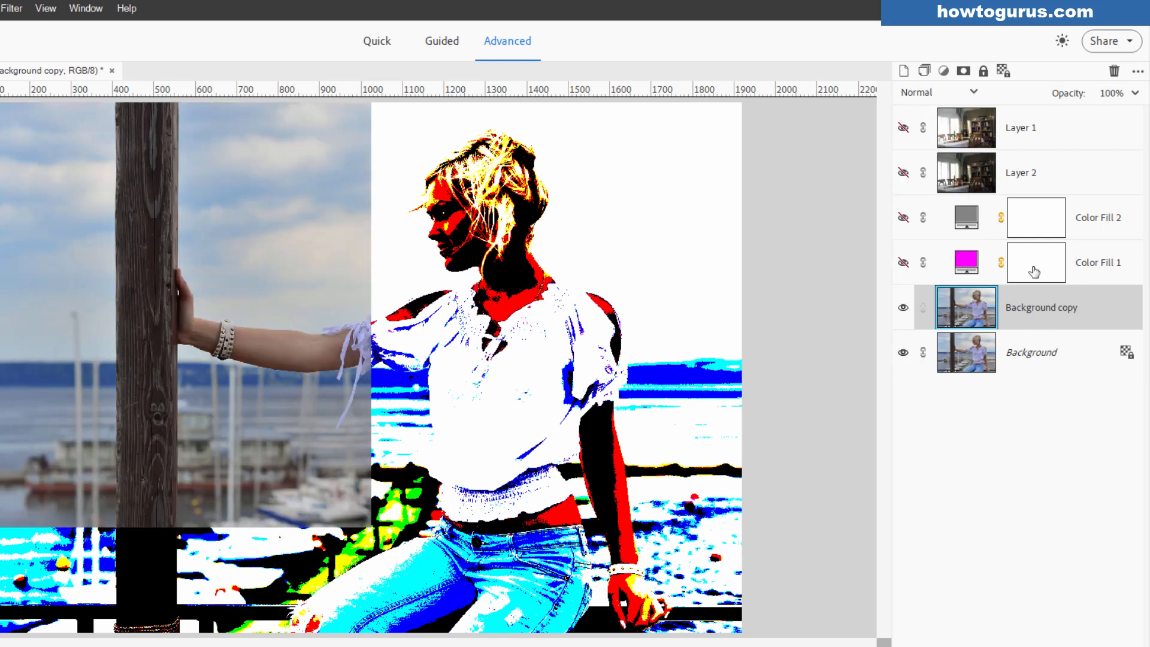
# Show Layer 1 and set its blend mode to Hard Mix
pyautogui.click(903, 127)
pyautogui.click(1050, 131)
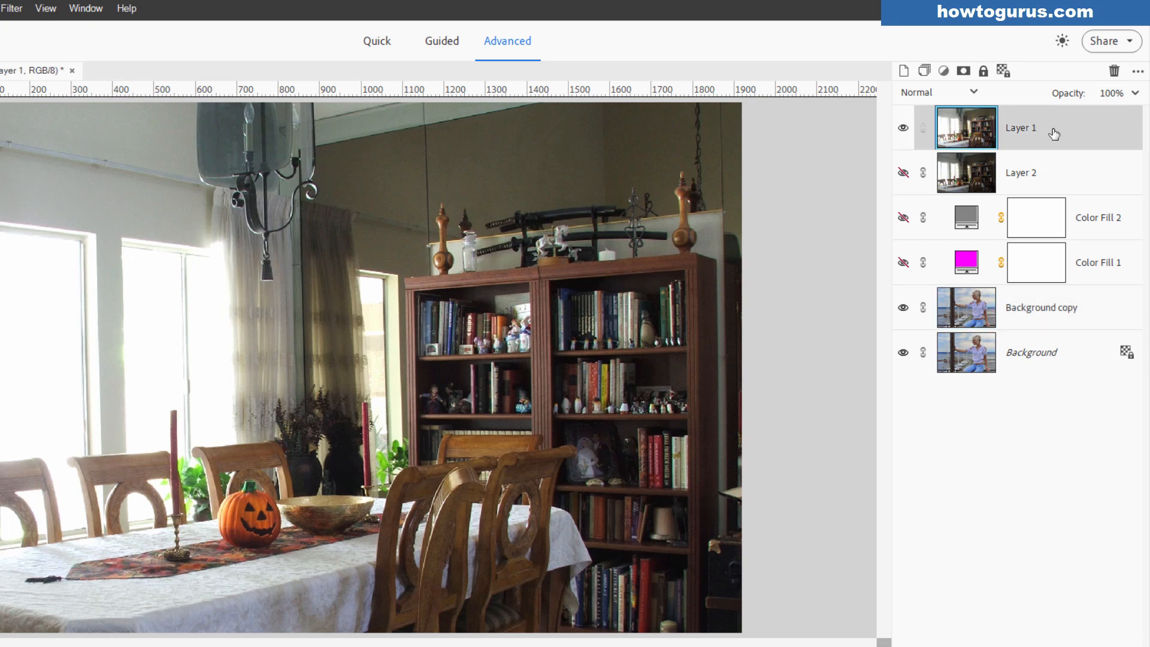
pyautogui.click(941, 94)
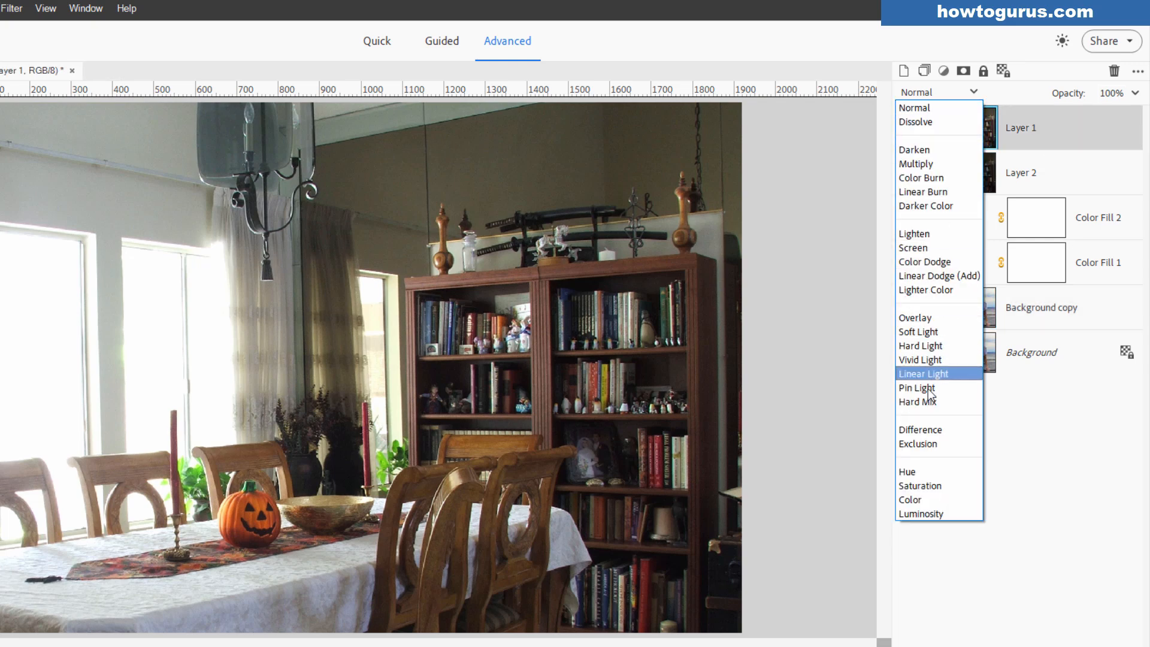
pyautogui.click(929, 401)
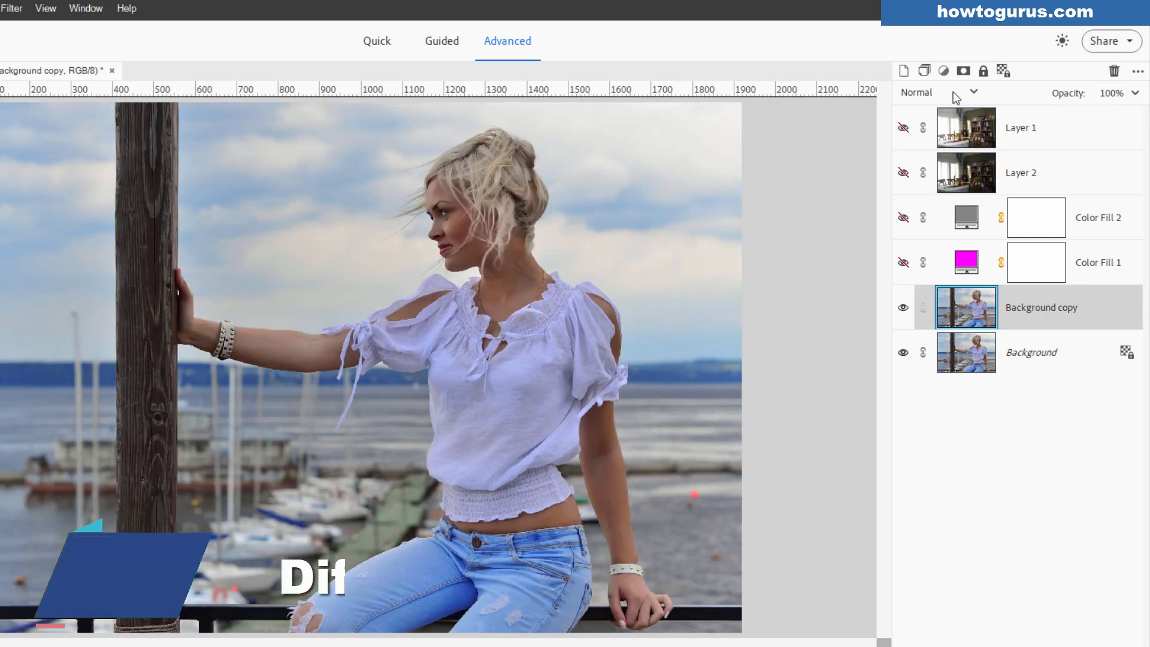
# Preview the Difference blend mode on Background copy over the identical Background photo, and return the layer to Normal
pyautogui.click(953, 92)
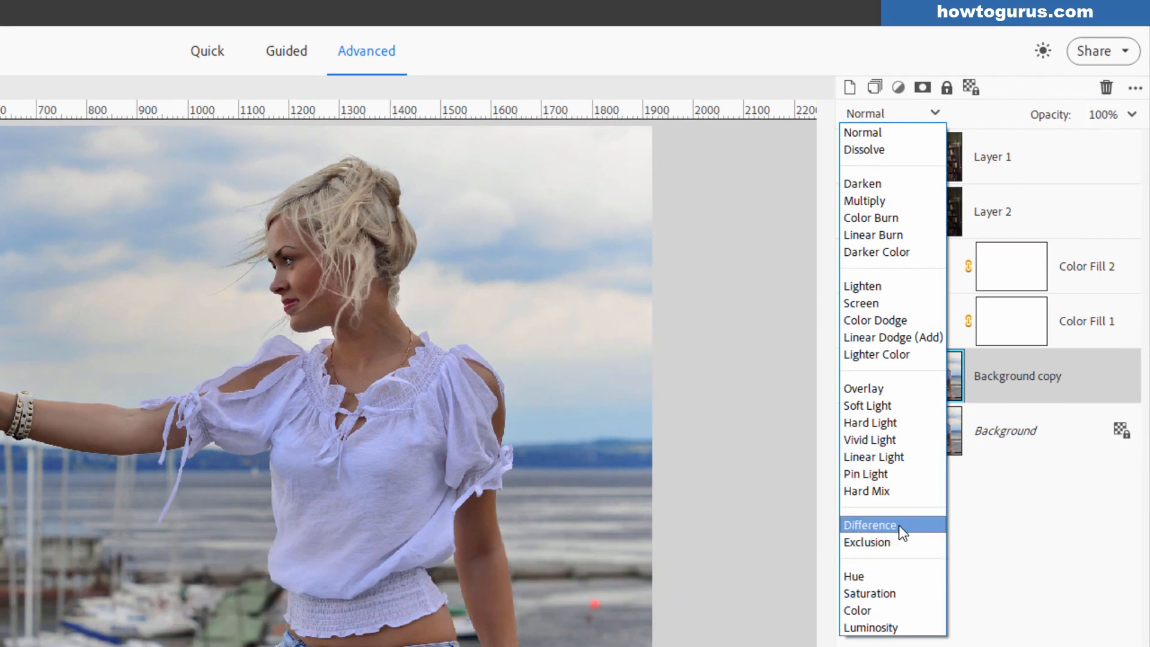
pyautogui.click(900, 528)
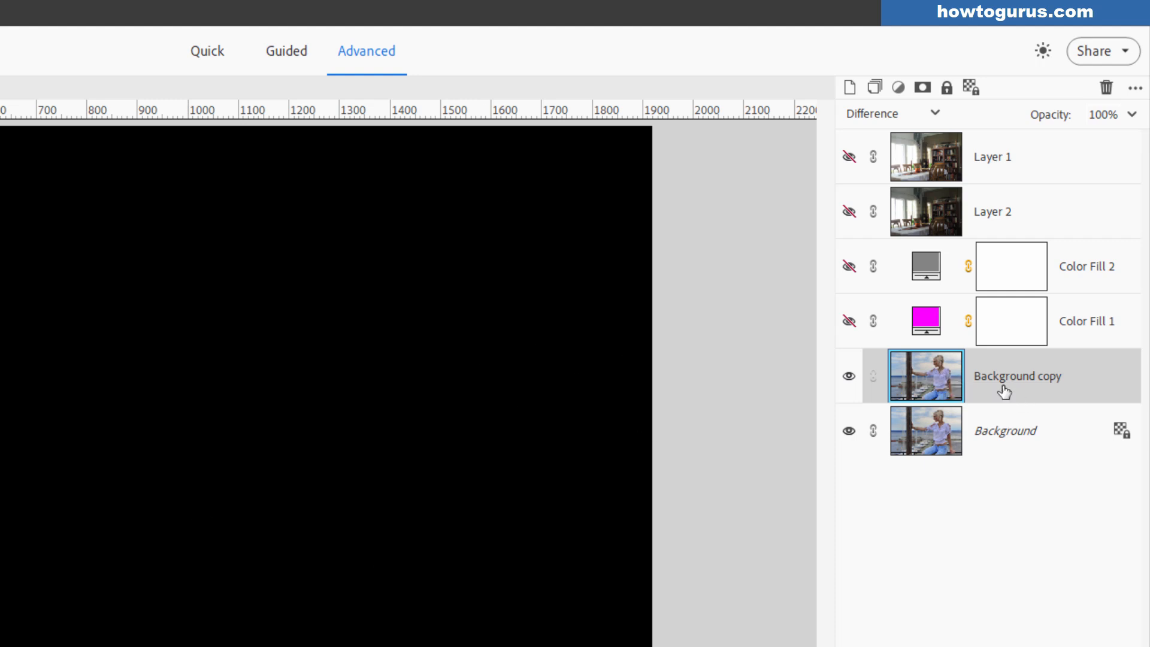
pyautogui.click(891, 115)
pyautogui.click(865, 132)
# Show Layer 1 again and change its blend mode to Difference
pyautogui.click(849, 157)
pyautogui.click(926, 157)
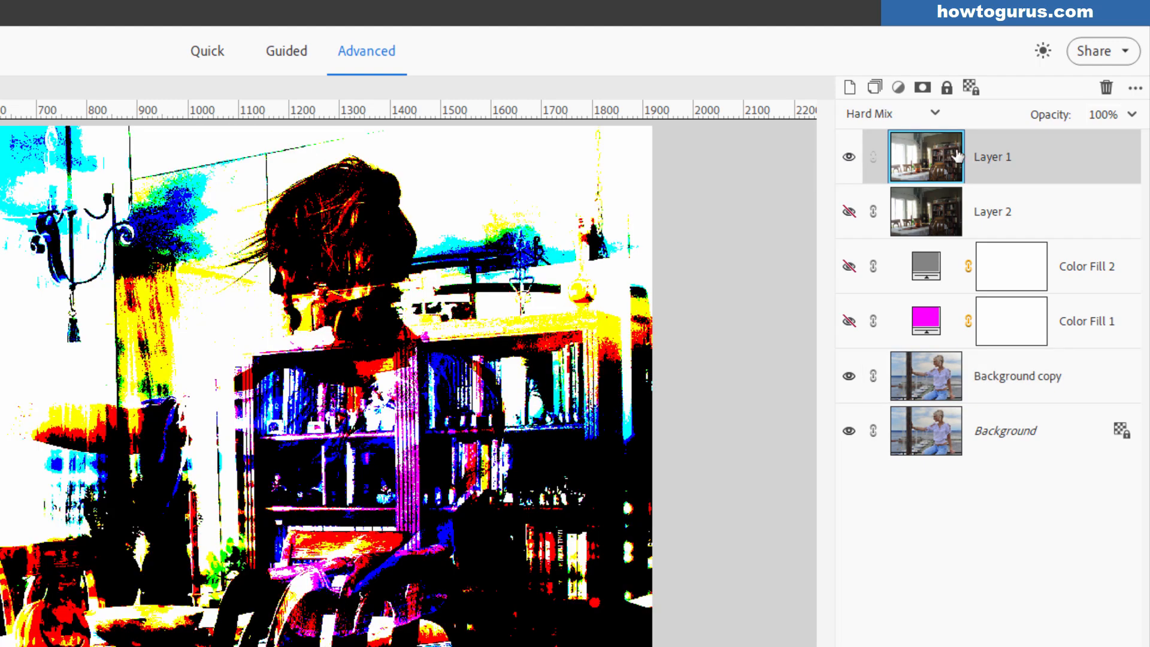
pyautogui.click(908, 119)
pyautogui.click(901, 523)
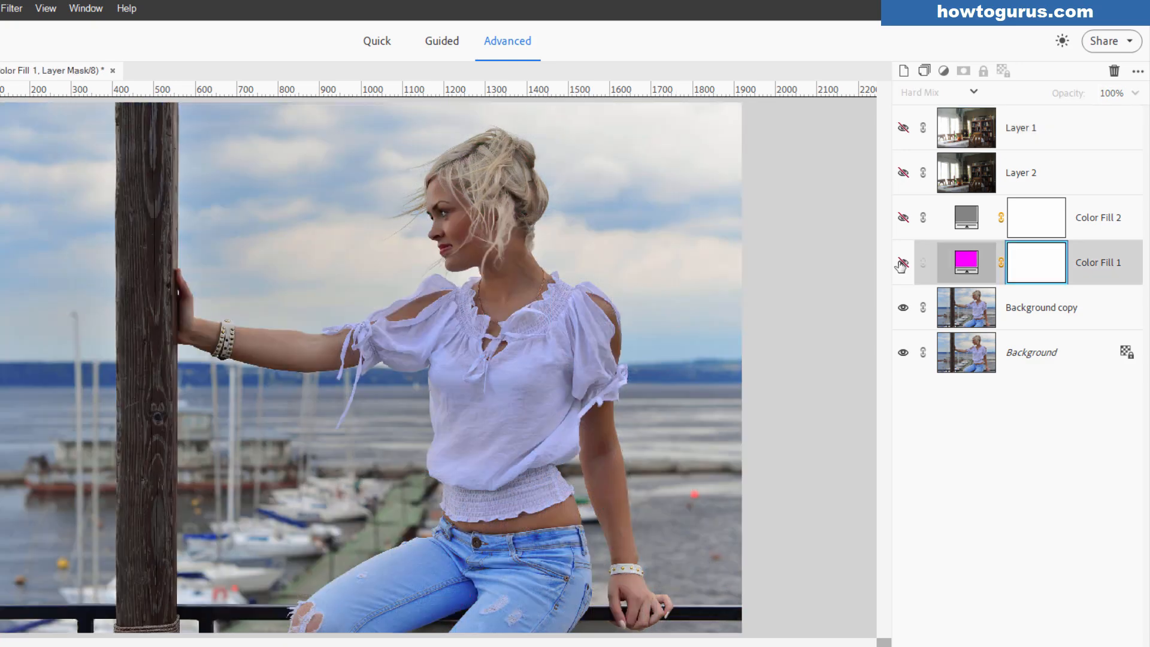
# Show the magenta Color Fill 1 layer over the portrait and set its blend mode to Difference
pyautogui.click(903, 263)
pyautogui.click(928, 99)
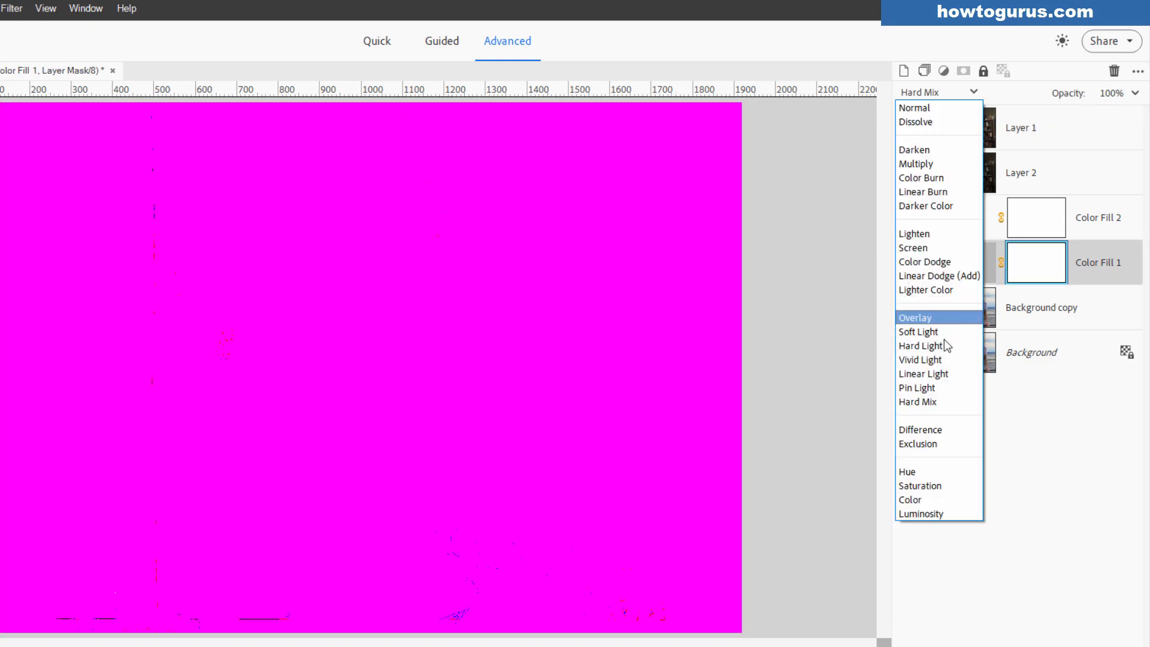
pyautogui.click(925, 425)
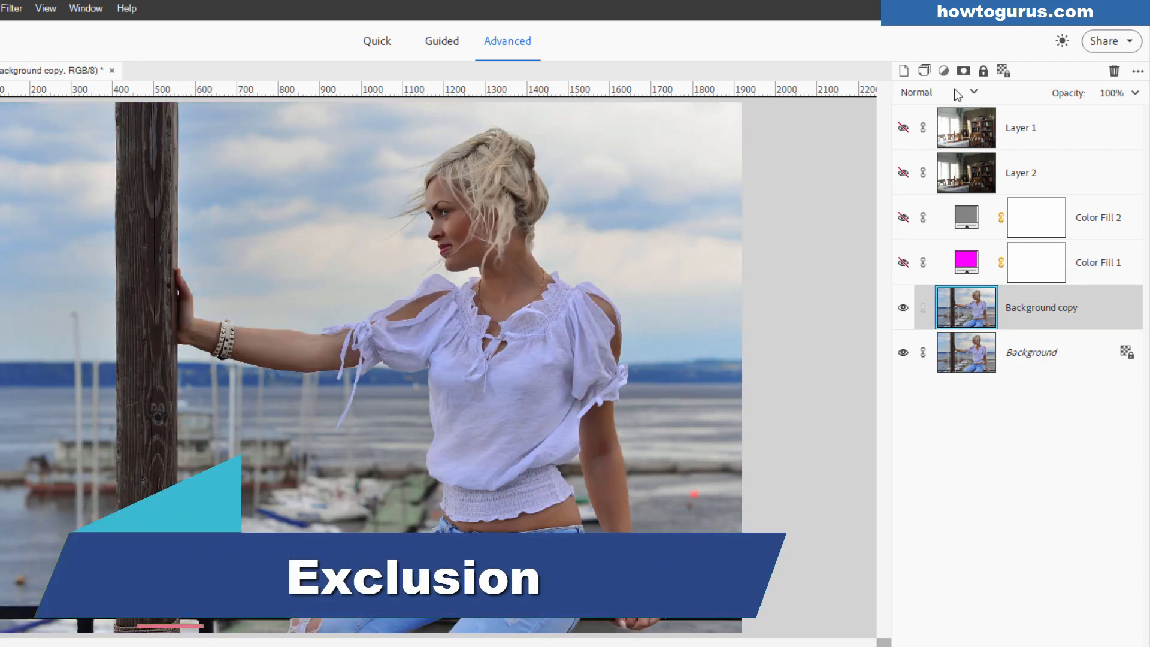
# Compare the Exclusion and Difference blend modes on Background copy, and return the layer to Normal
pyautogui.click(954, 92)
pyautogui.click(938, 443)
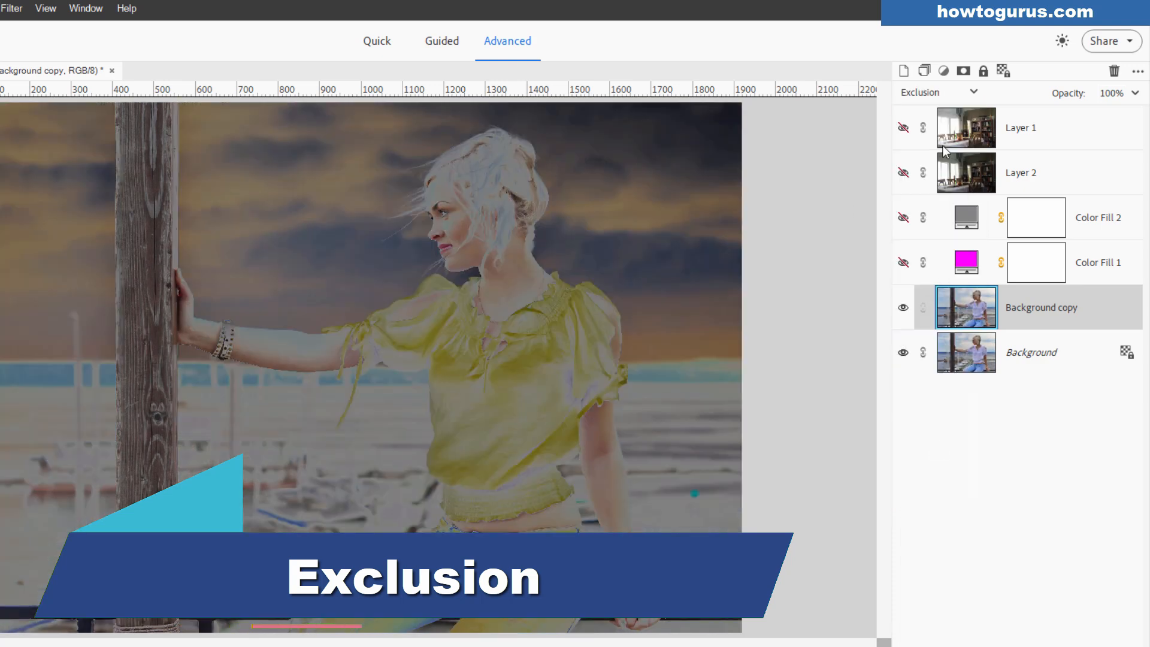
pyautogui.click(940, 94)
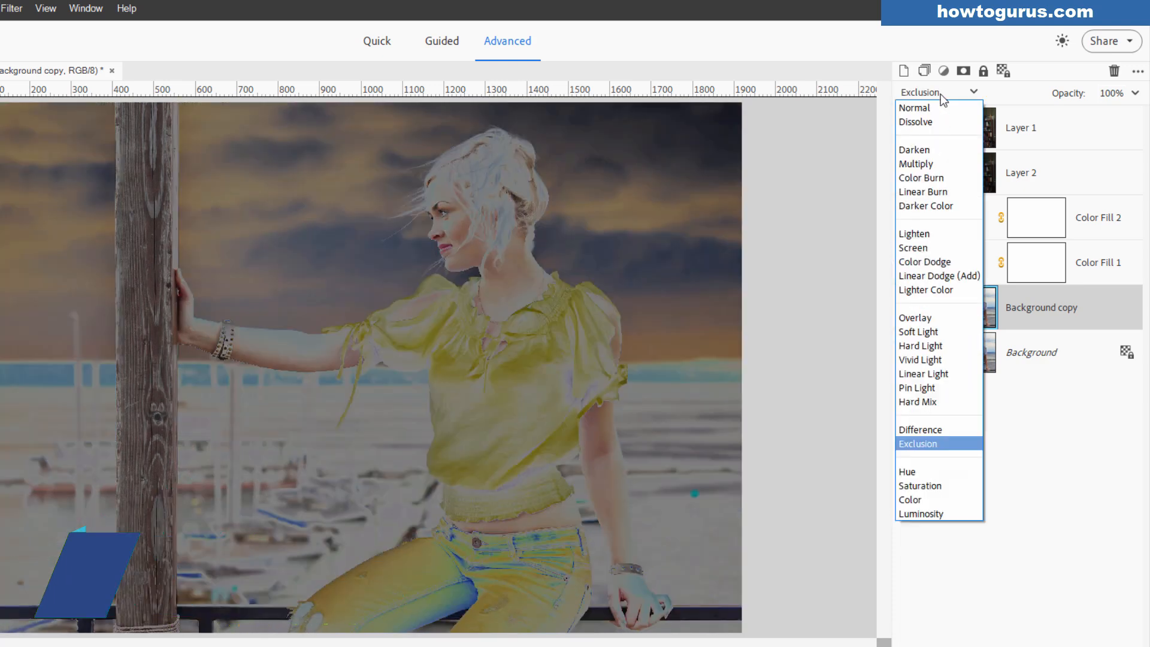
pyautogui.click(940, 431)
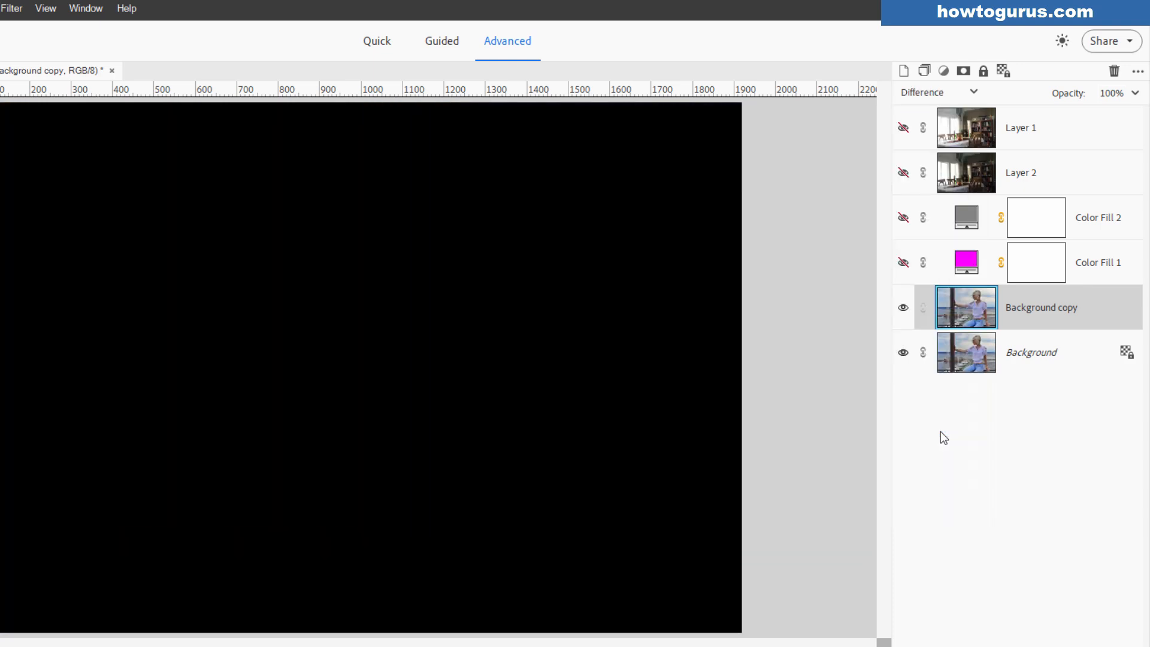
pyautogui.click(941, 94)
pyautogui.click(931, 443)
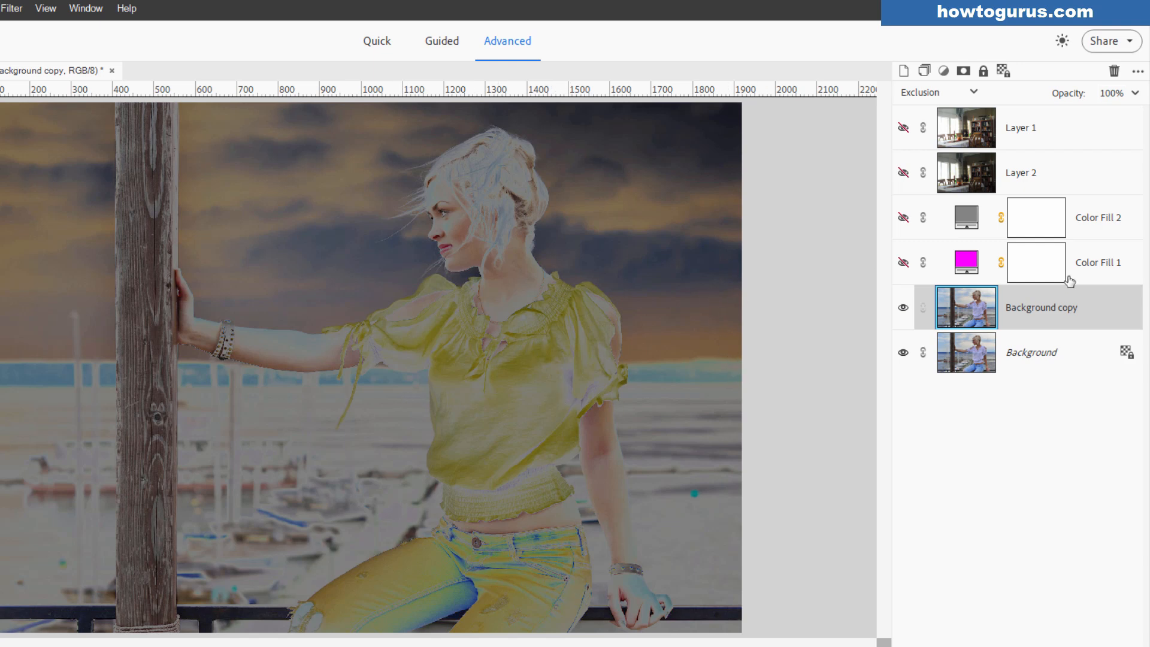
pyautogui.click(922, 95)
pyautogui.click(916, 107)
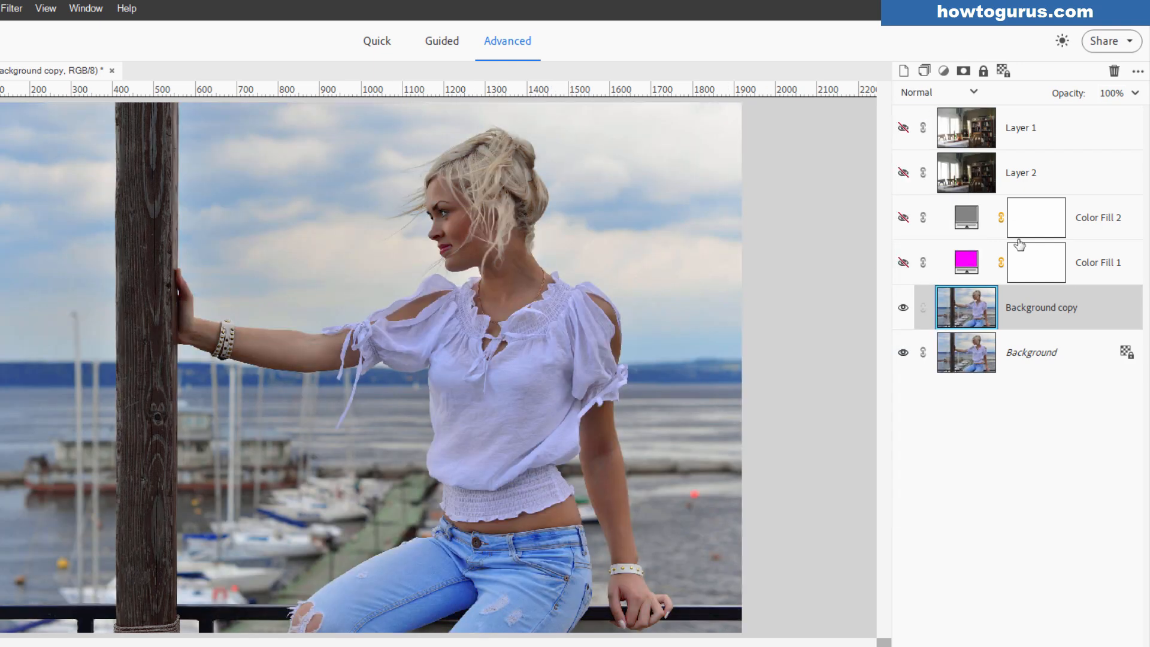
# Show Color Fill 1 and switch its blend mode to Exclusion and back to Difference to compare the two
pyautogui.click(903, 263)
pyautogui.click(1075, 264)
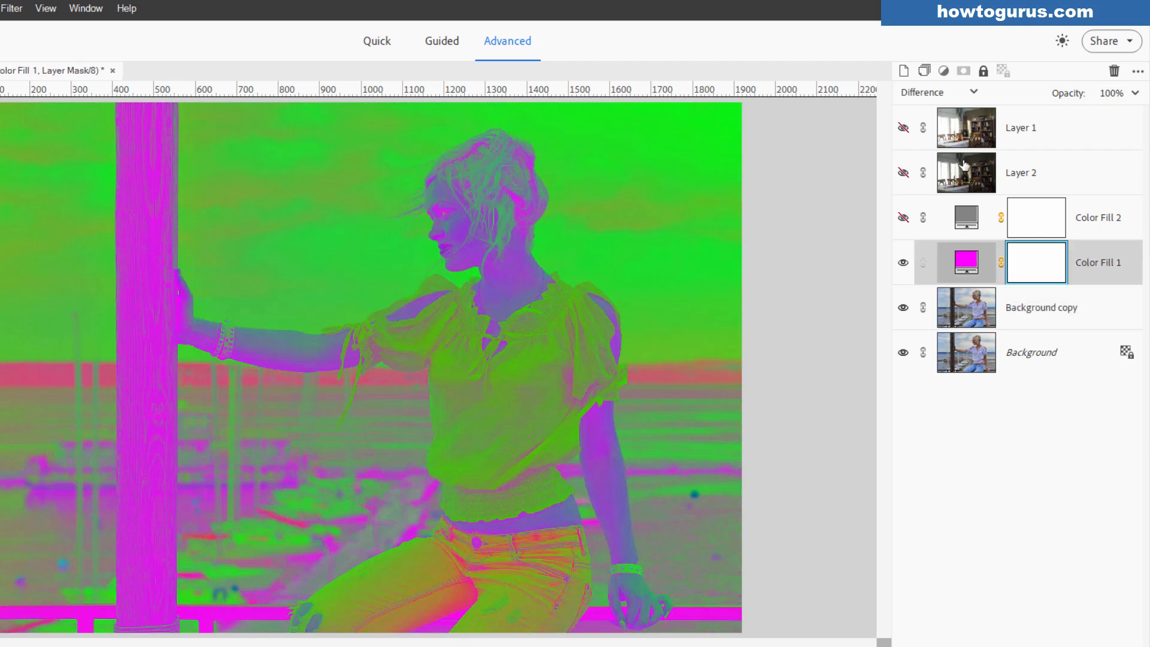
pyautogui.click(933, 100)
pyautogui.click(951, 442)
pyautogui.click(939, 96)
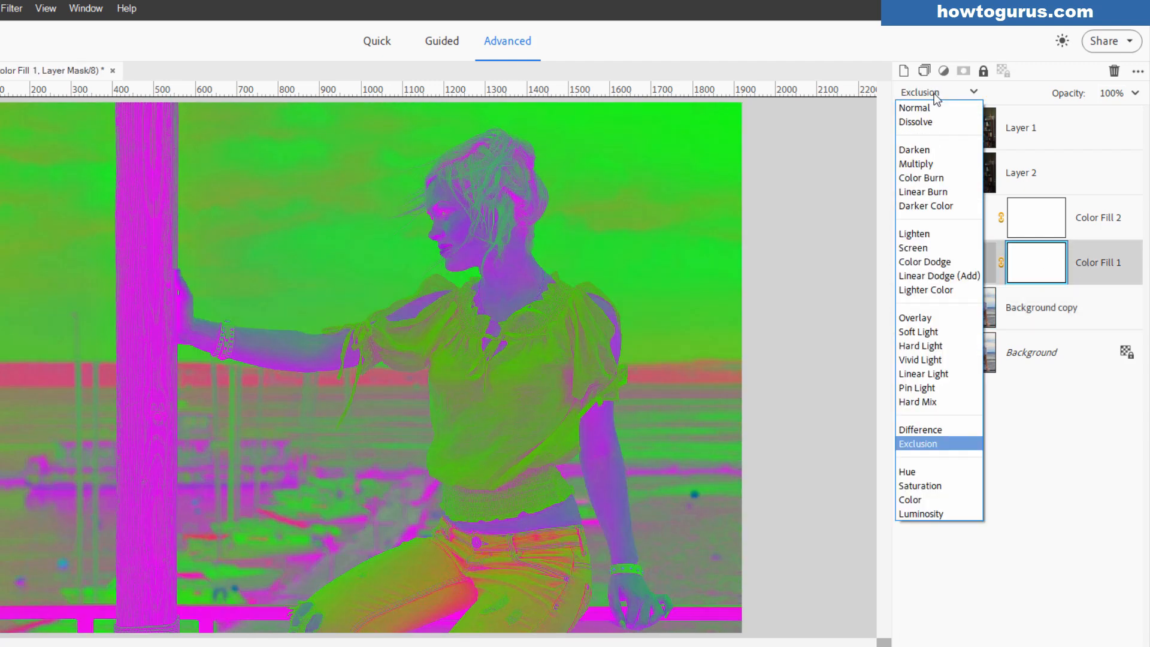
pyautogui.click(953, 428)
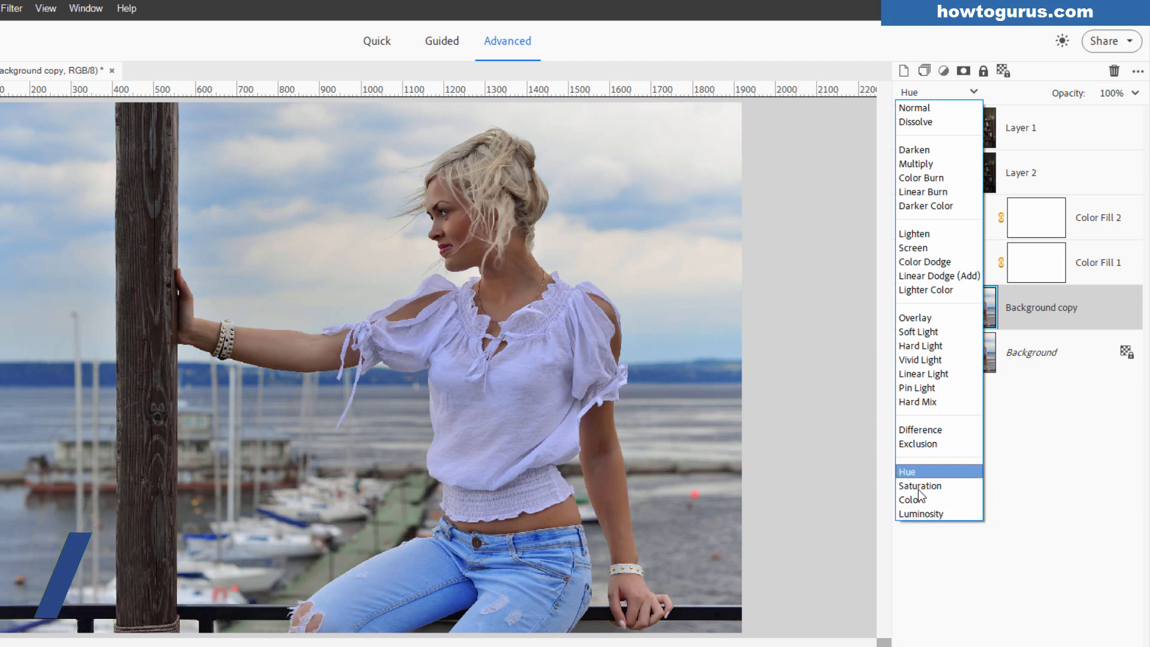
pyautogui.click(999, 422)
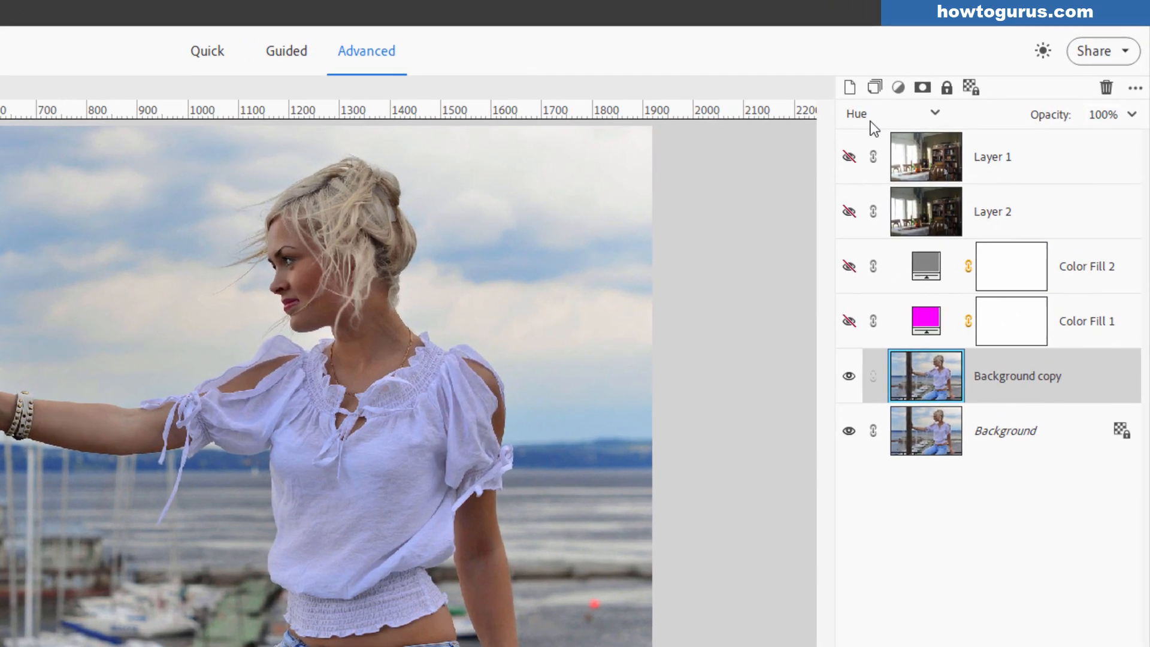
# Show the magenta Color Fill 1 layer over the portrait and set its blend mode to Hue
pyautogui.click(871, 116)
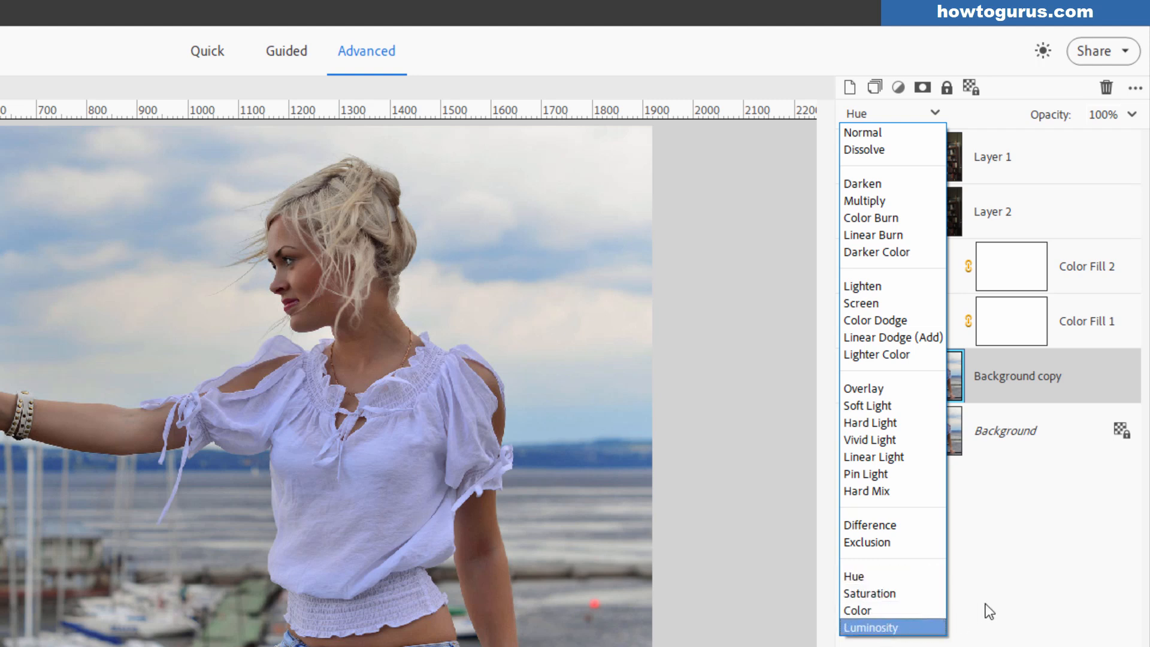
pyautogui.click(974, 467)
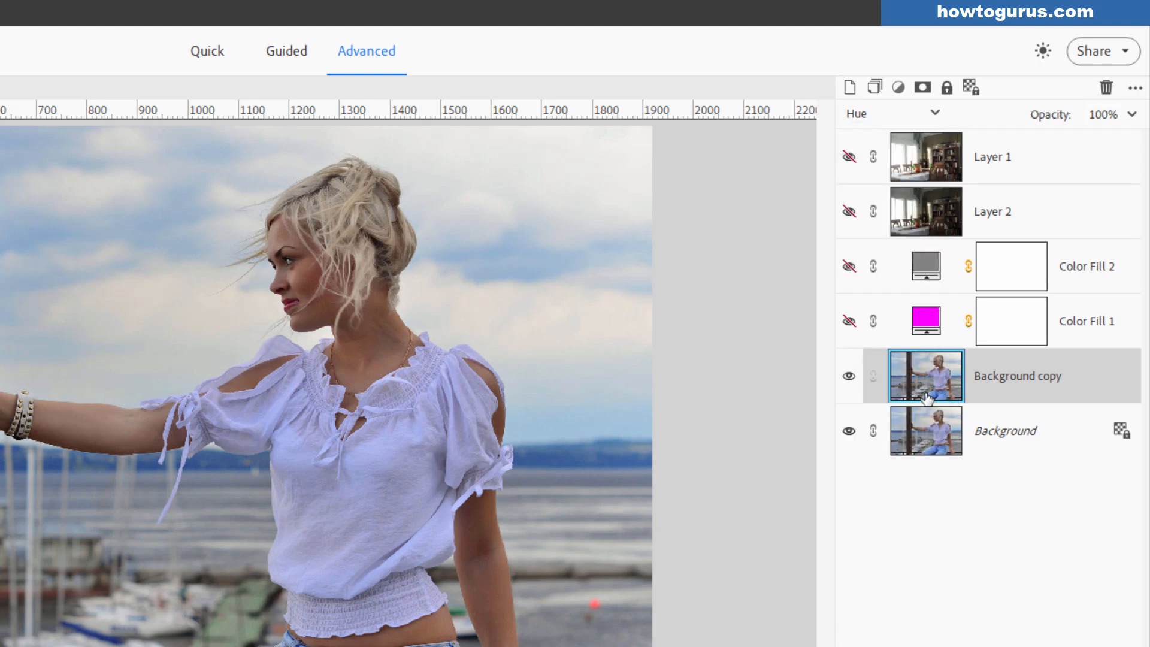
pyautogui.click(849, 321)
pyautogui.click(1073, 324)
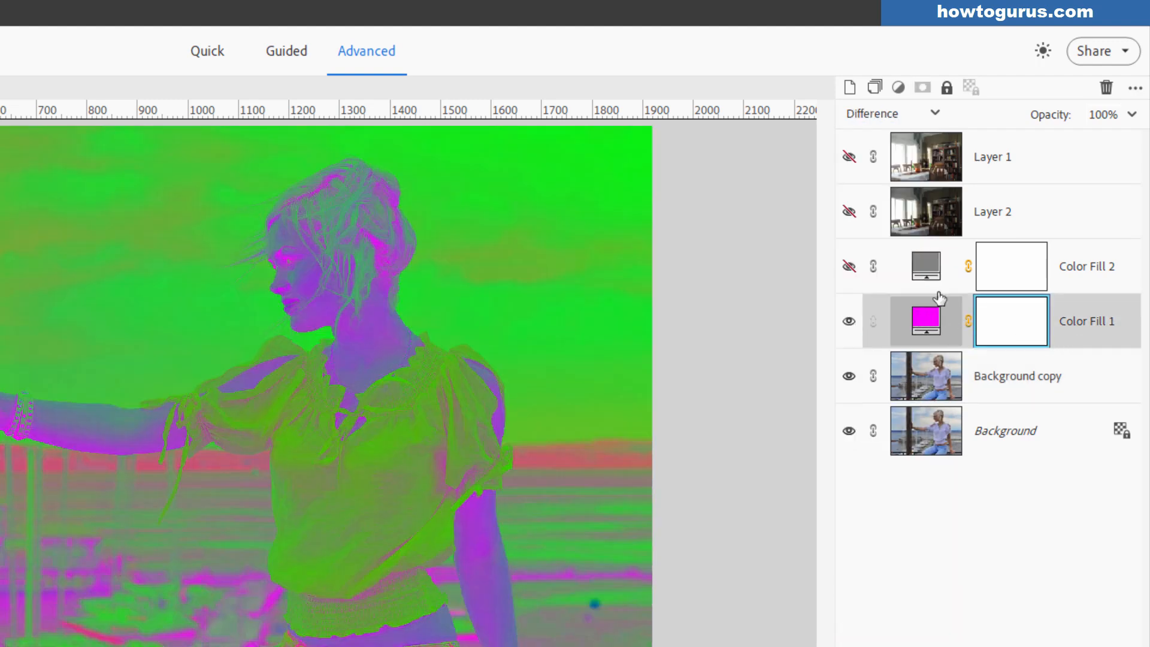
pyautogui.click(920, 117)
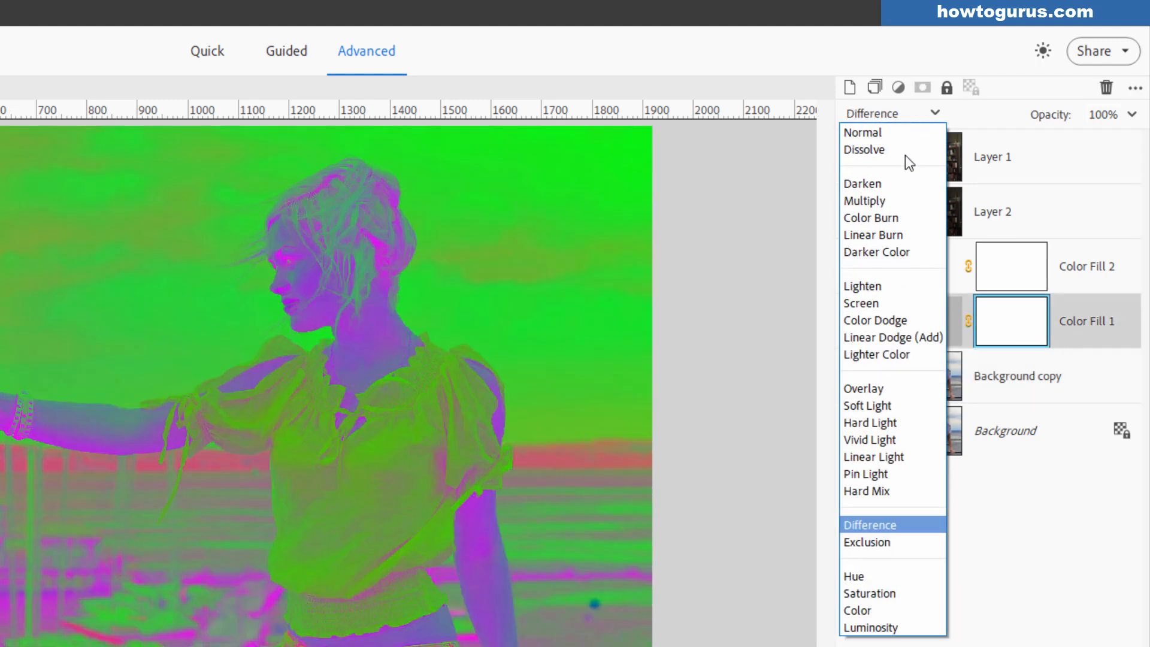
pyautogui.click(879, 572)
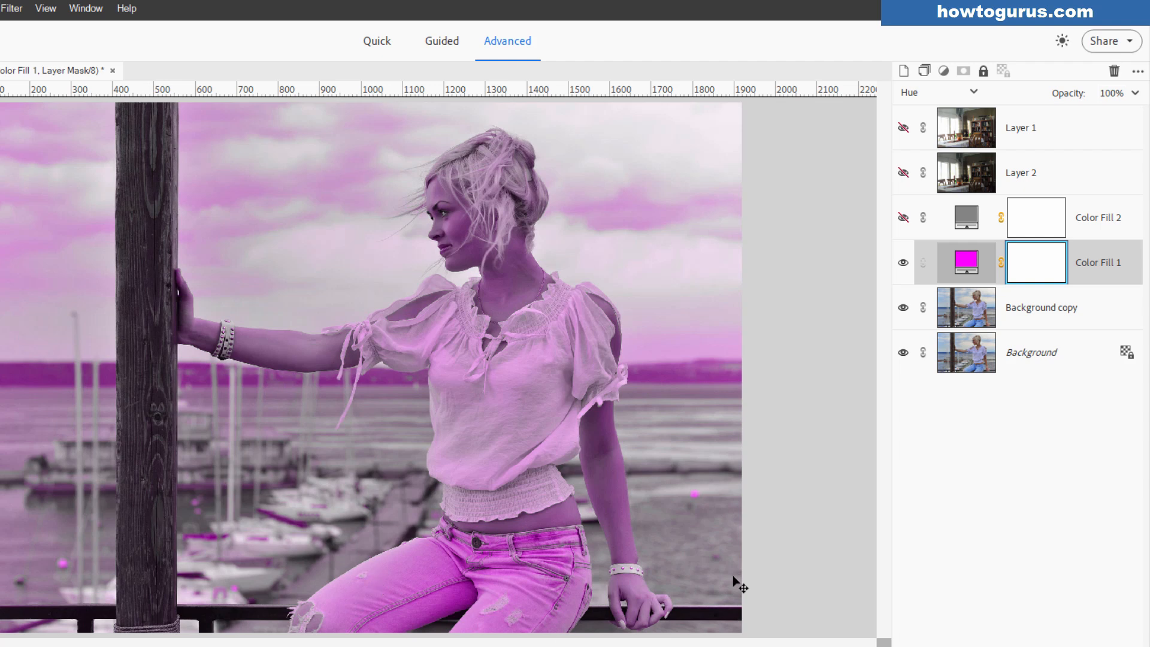
# Compare the Saturation, Color and Luminosity blend modes on Color Fill 1, ending on Luminosity
pyautogui.click(944, 92)
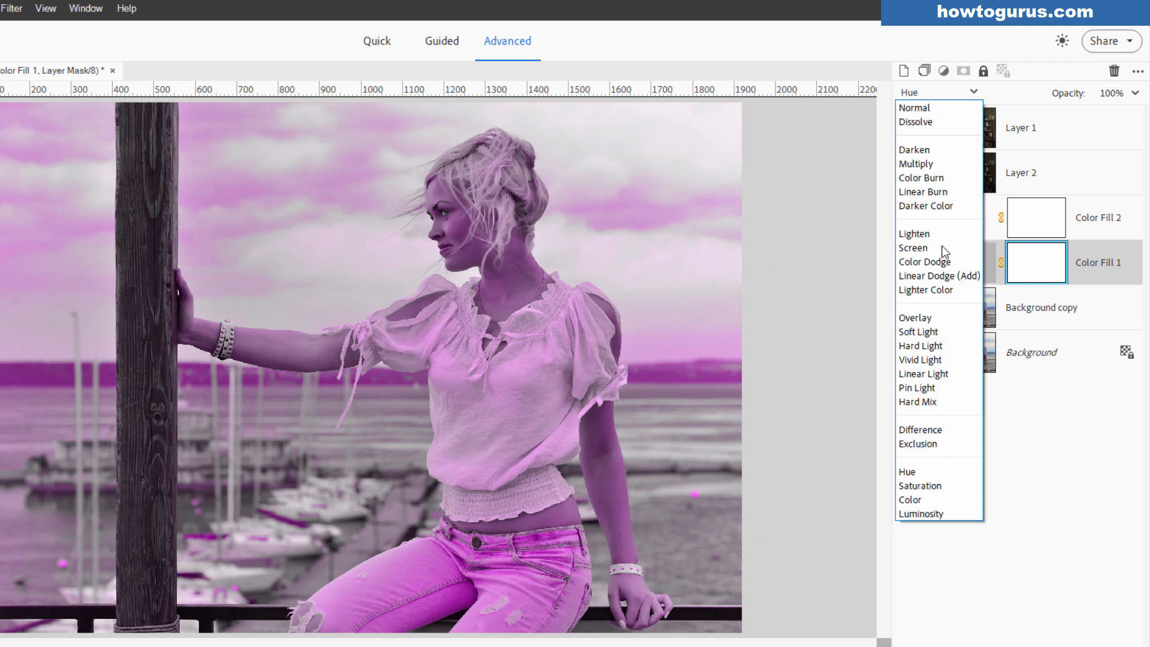
pyautogui.click(936, 482)
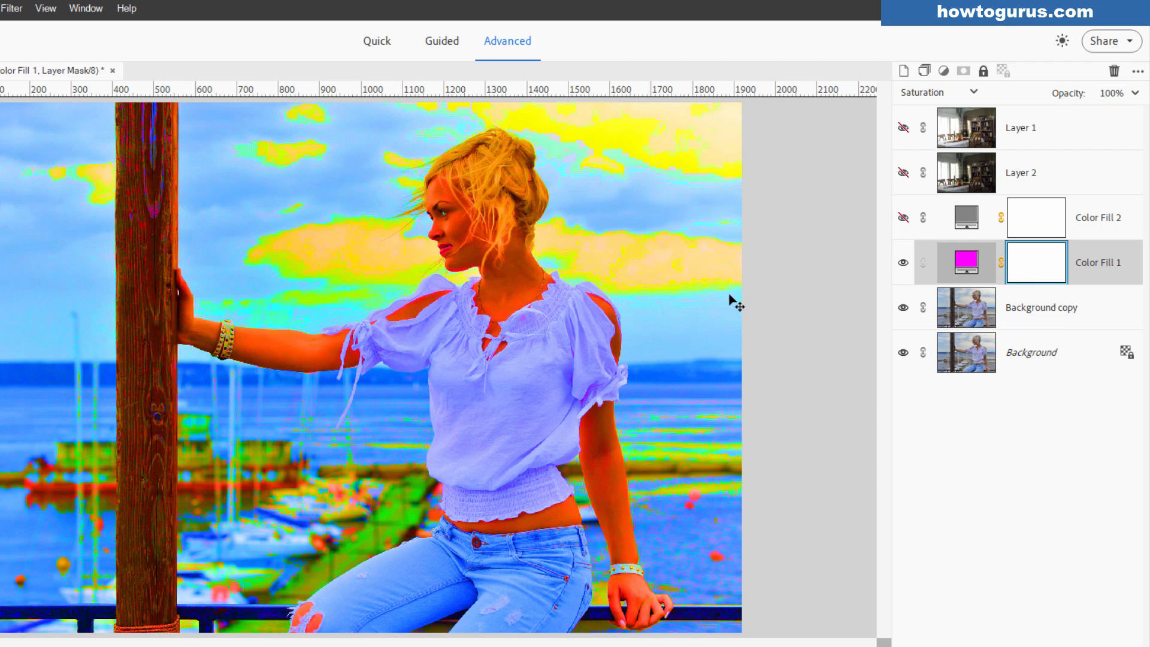
pyautogui.hotkey('shift', '+')
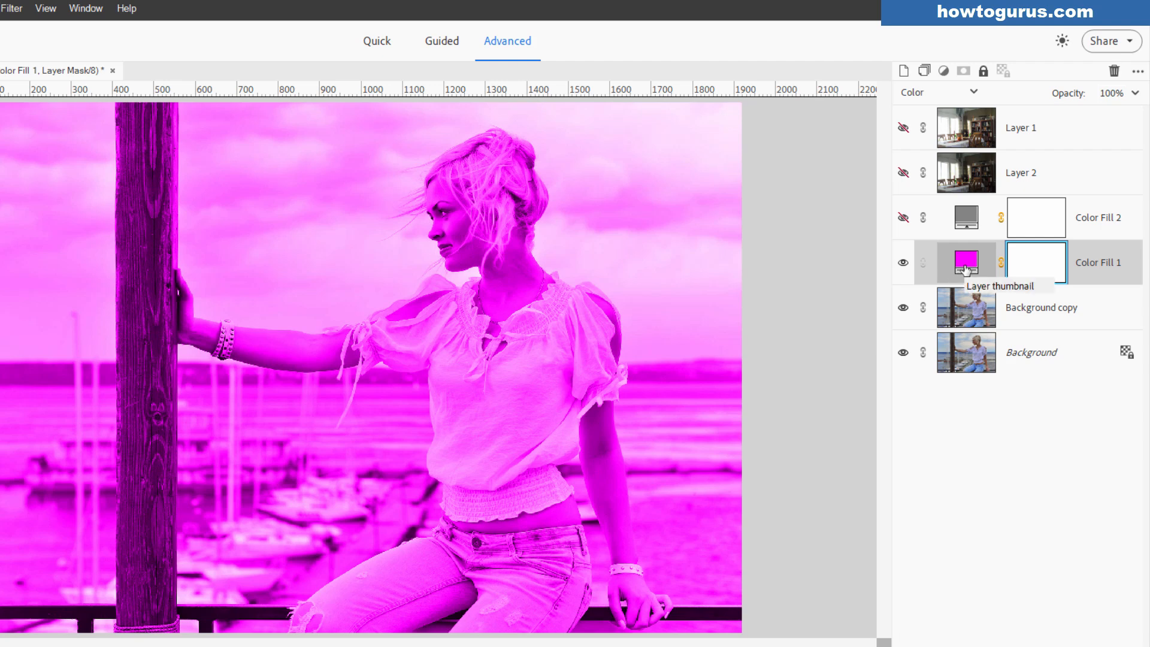
pyautogui.click(938, 512)
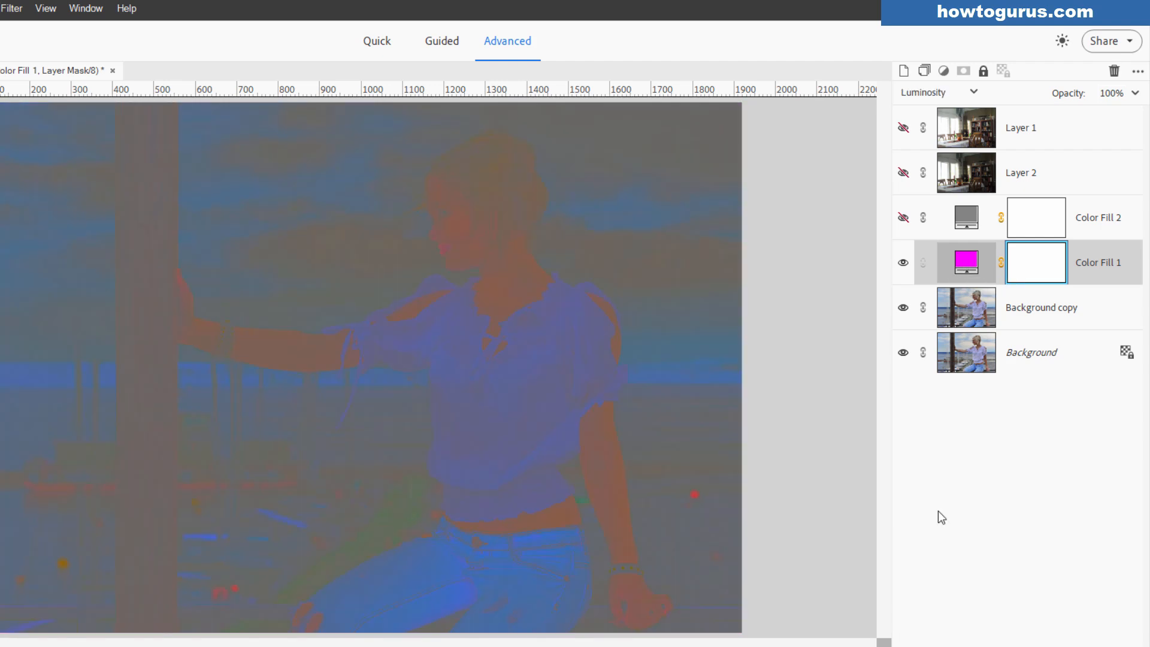